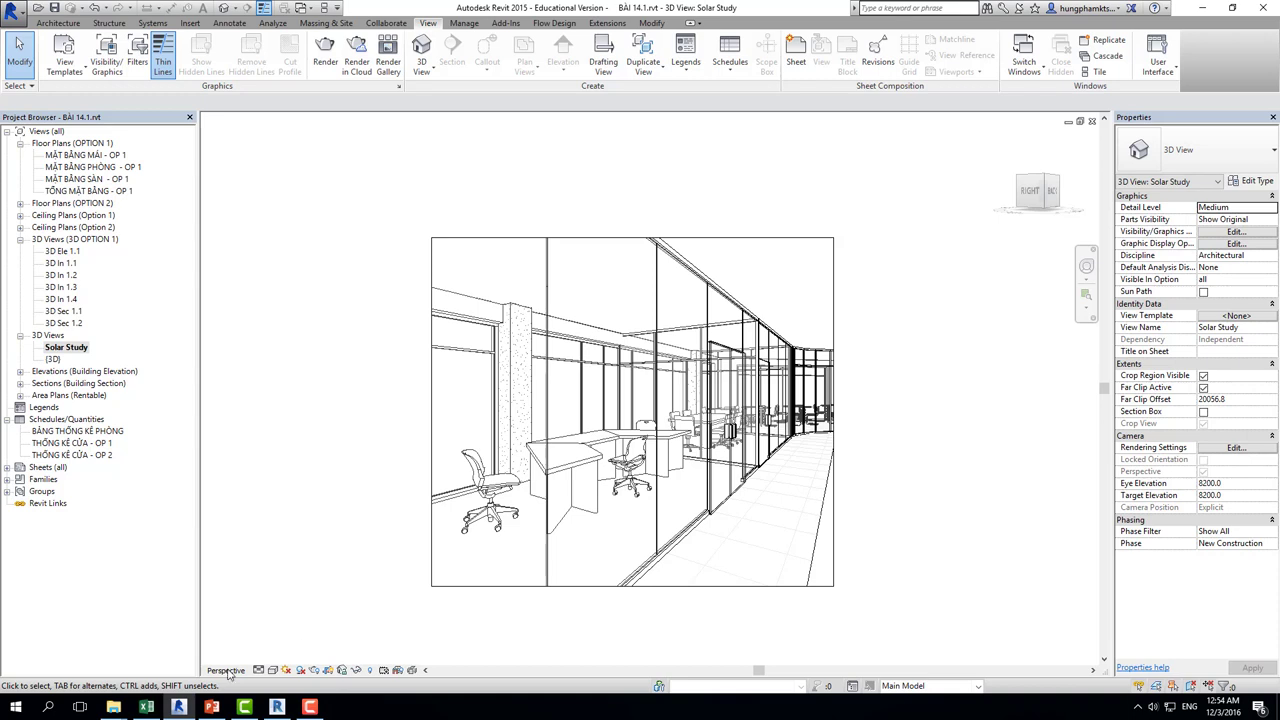
Give the Solar Study perspective a shaded visual style and set the sun to Still.
left_click(300, 670)
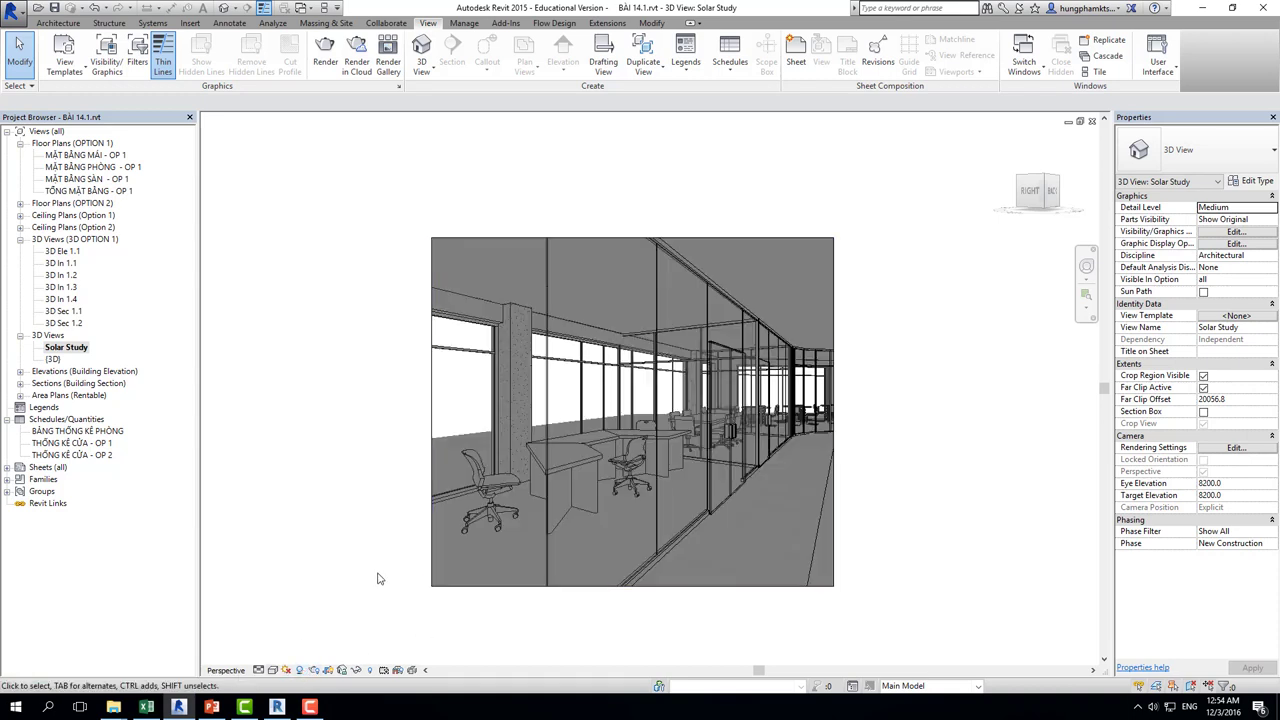
left_click(288, 670)
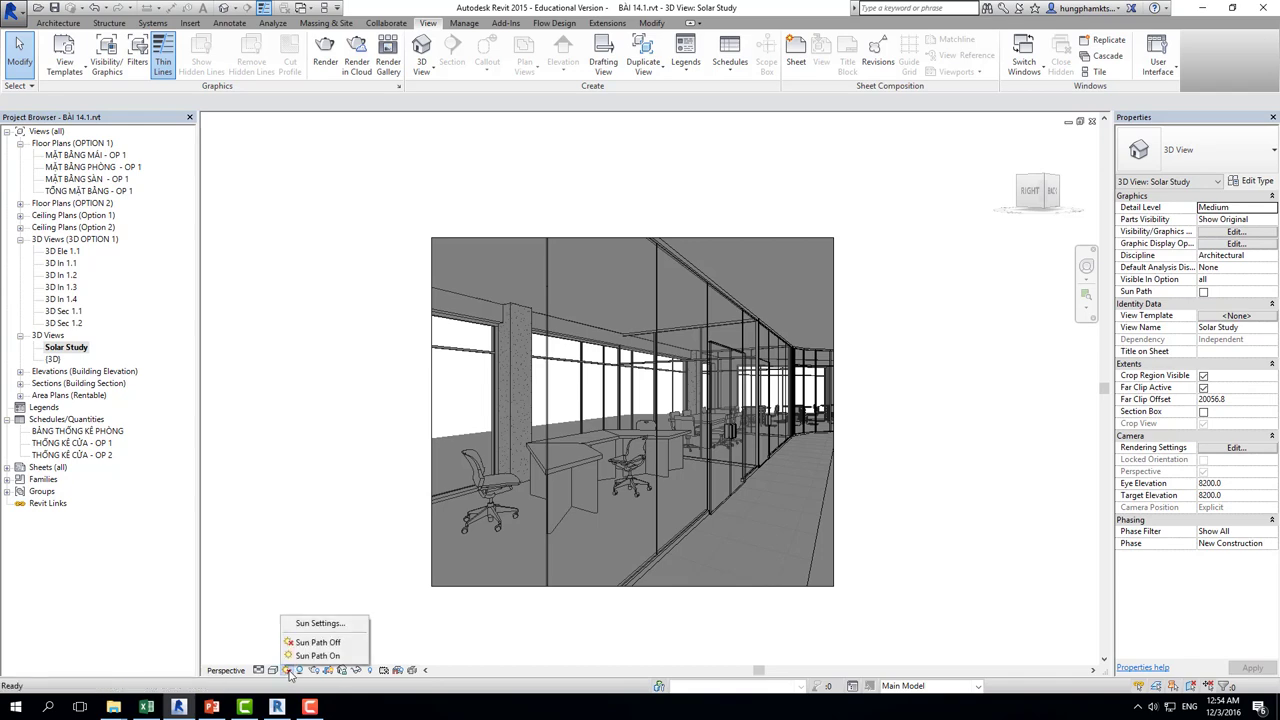
left_click(318, 623)
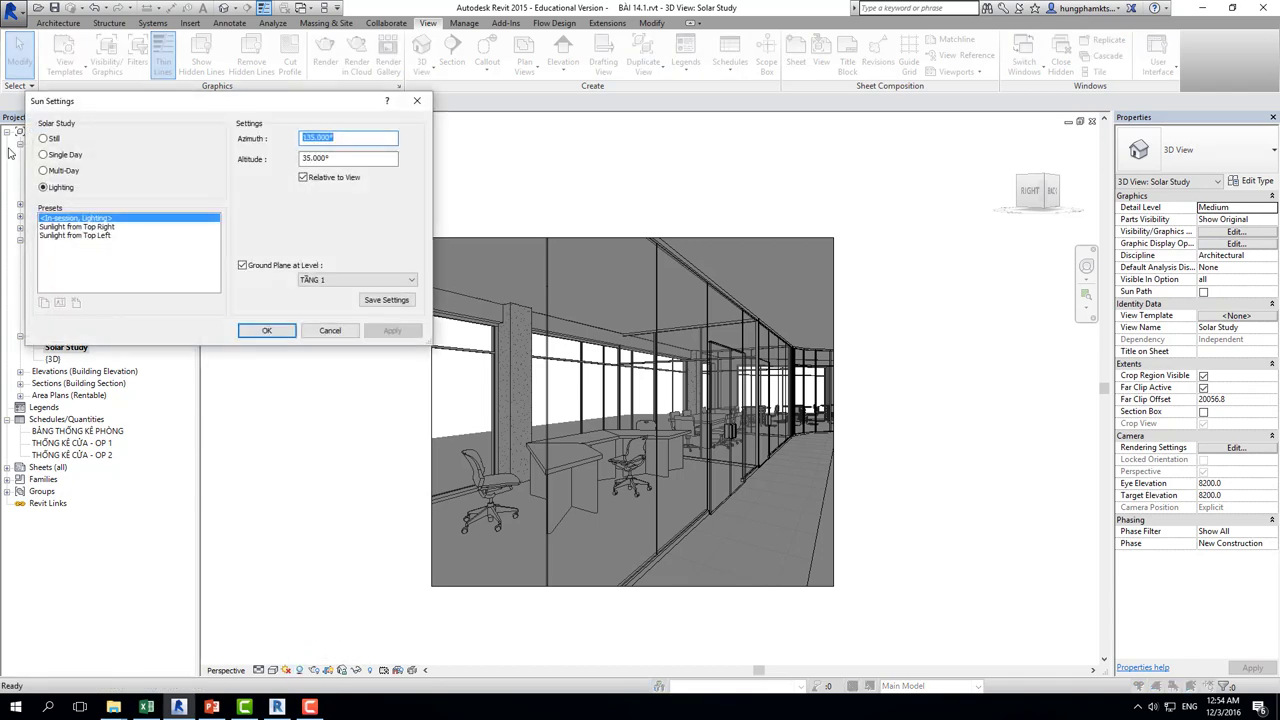
left_click(43, 138)
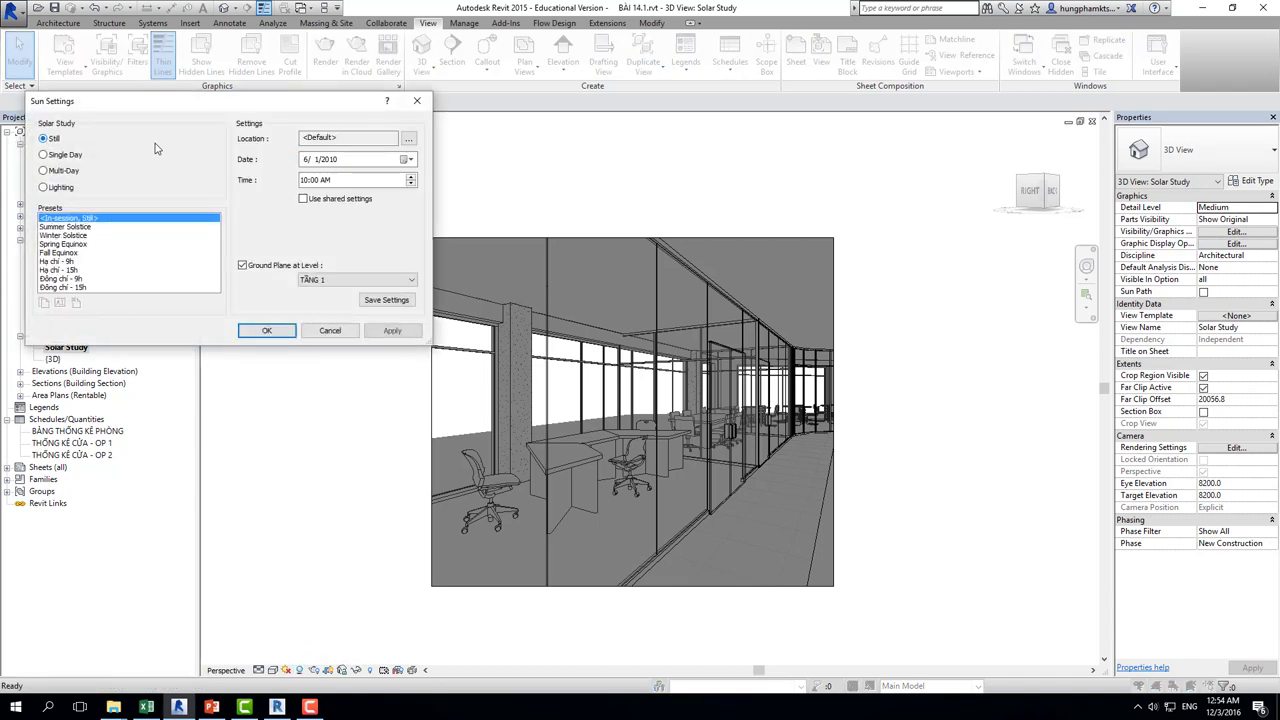
Apply the summer-solstice Hạ chí - 9h sun preset to the view.
left_click(66, 270)
left_click(60, 279)
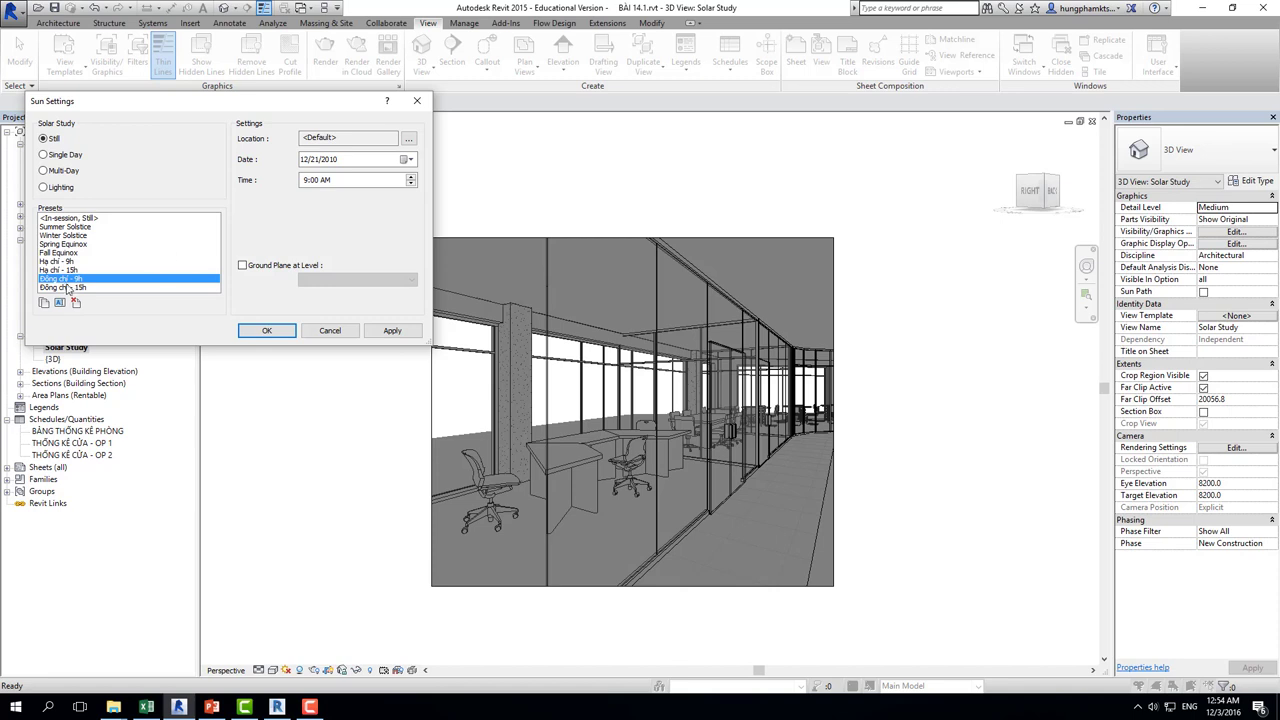
left_click(64, 270)
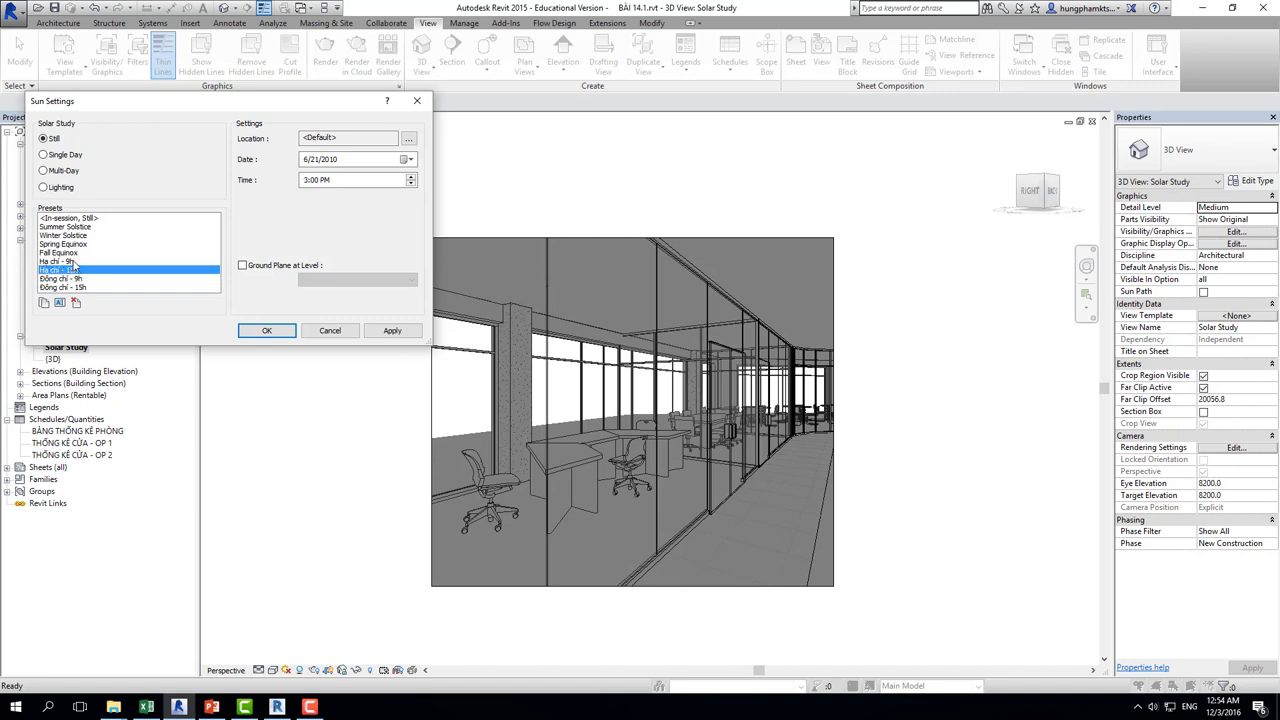
left_click(78, 261)
left_click(392, 331)
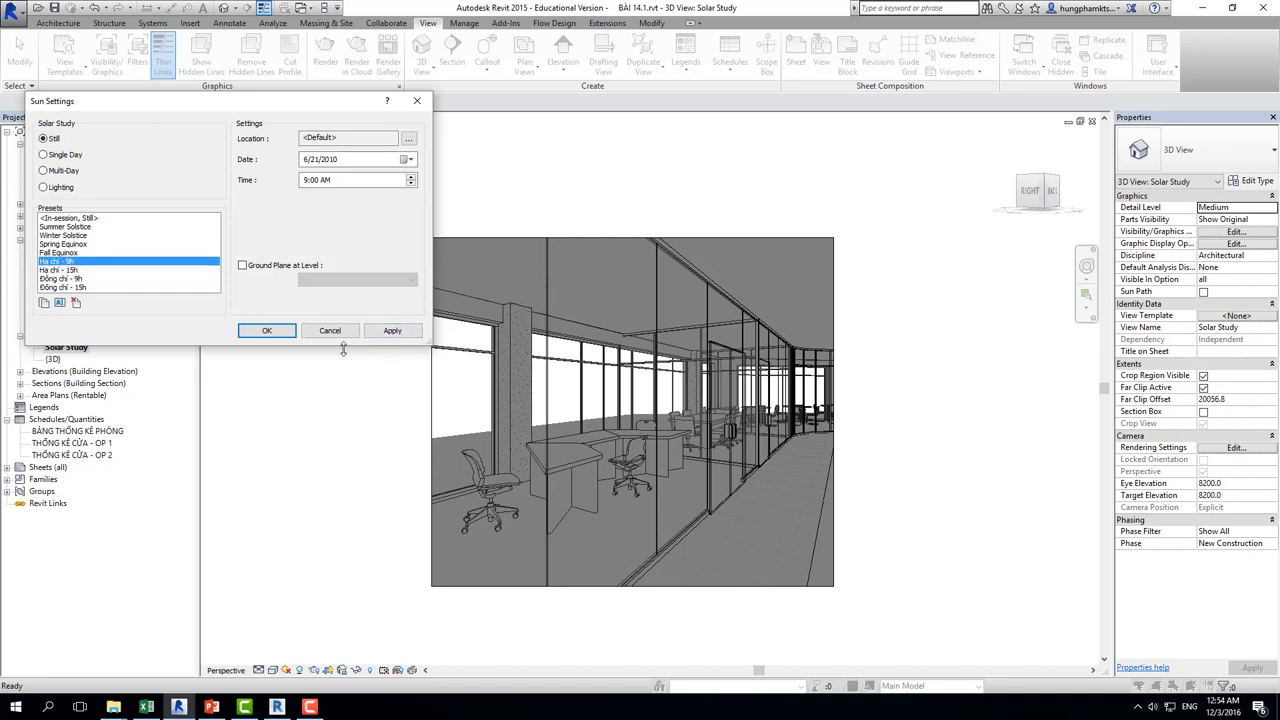
left_click(266, 330)
scroll(486, 490, "up", 2)
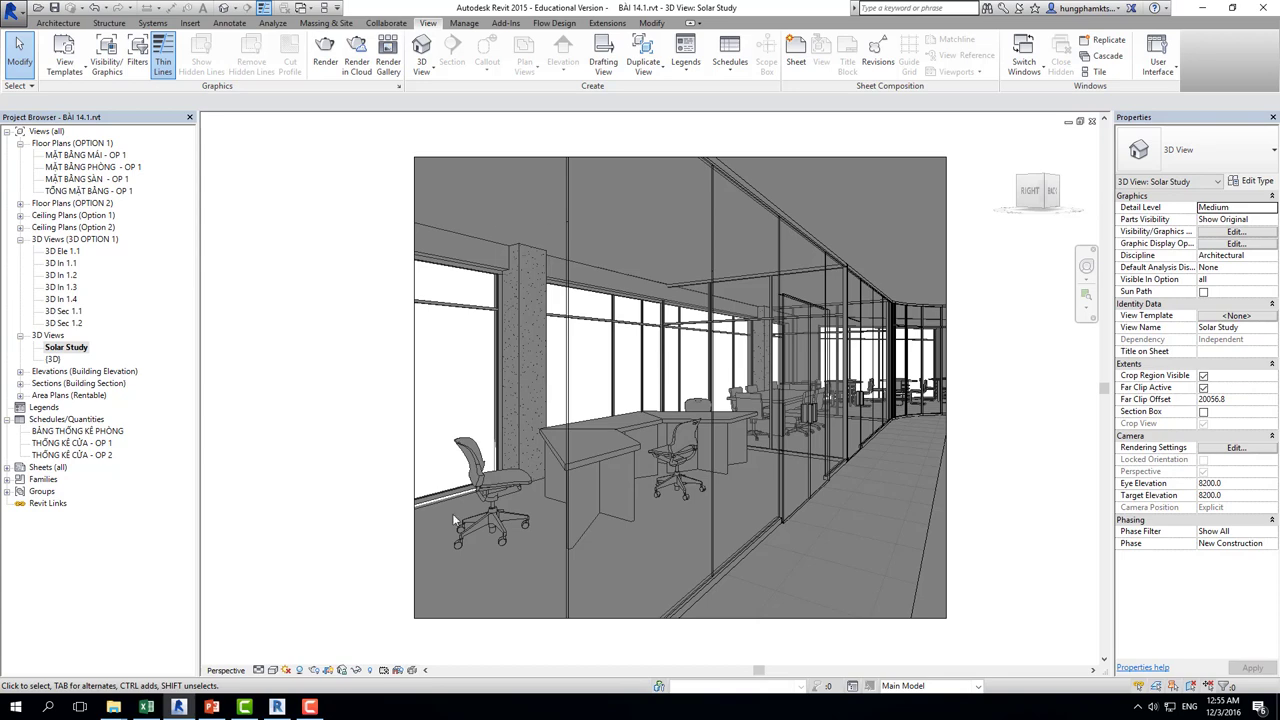
Apply the Hạ chí - 15h preset first, then switch to the winter-solstice Đông chí - 15h preset.
left_click(286, 670)
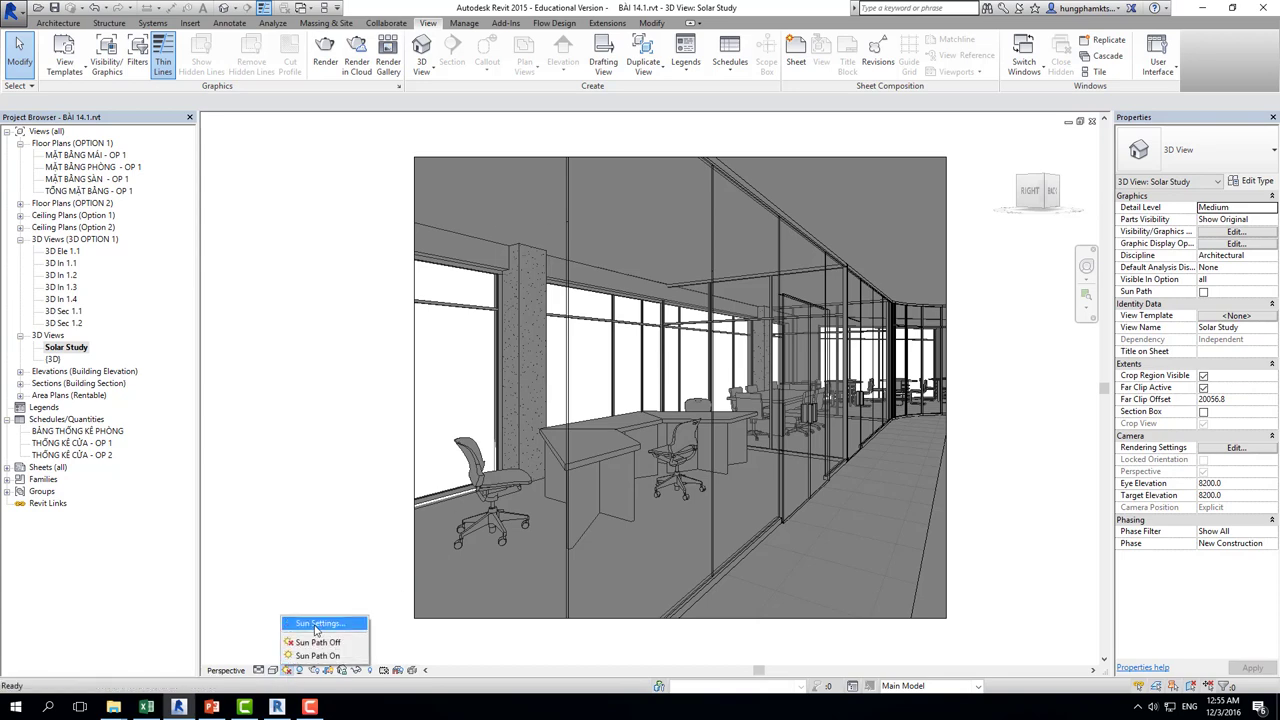
left_click(318, 626)
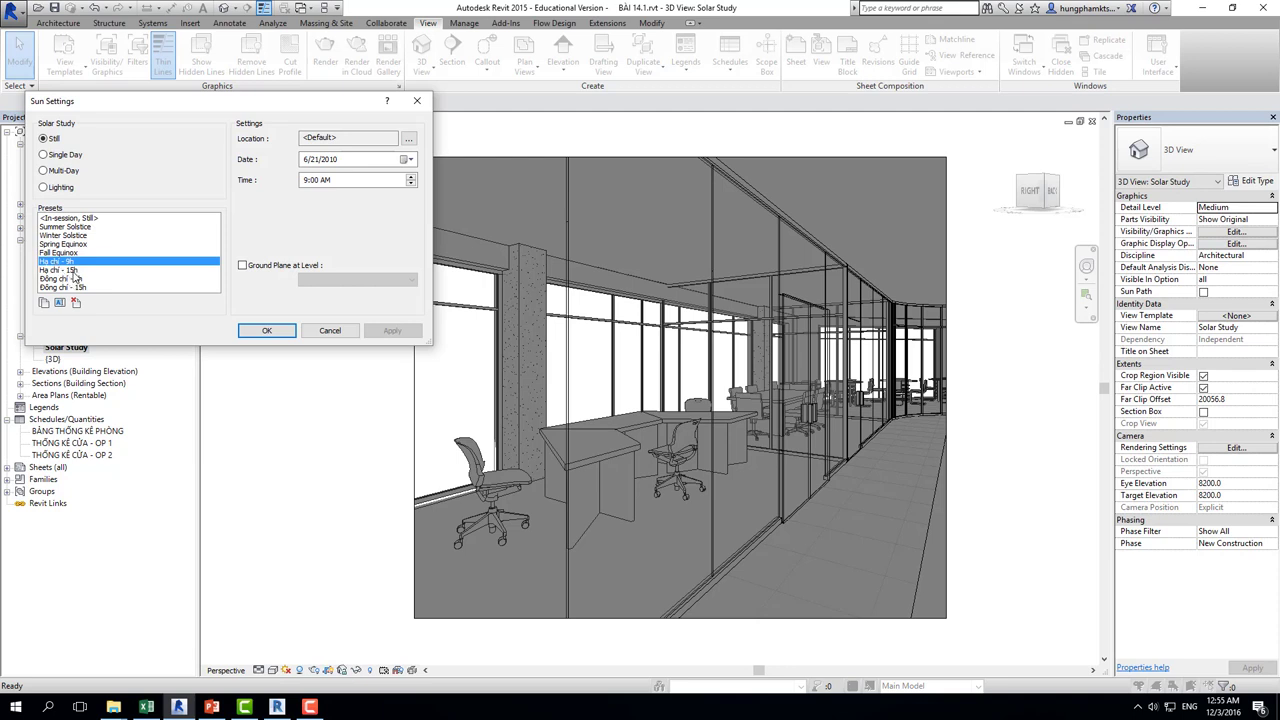
left_click(76, 270)
left_click(397, 332)
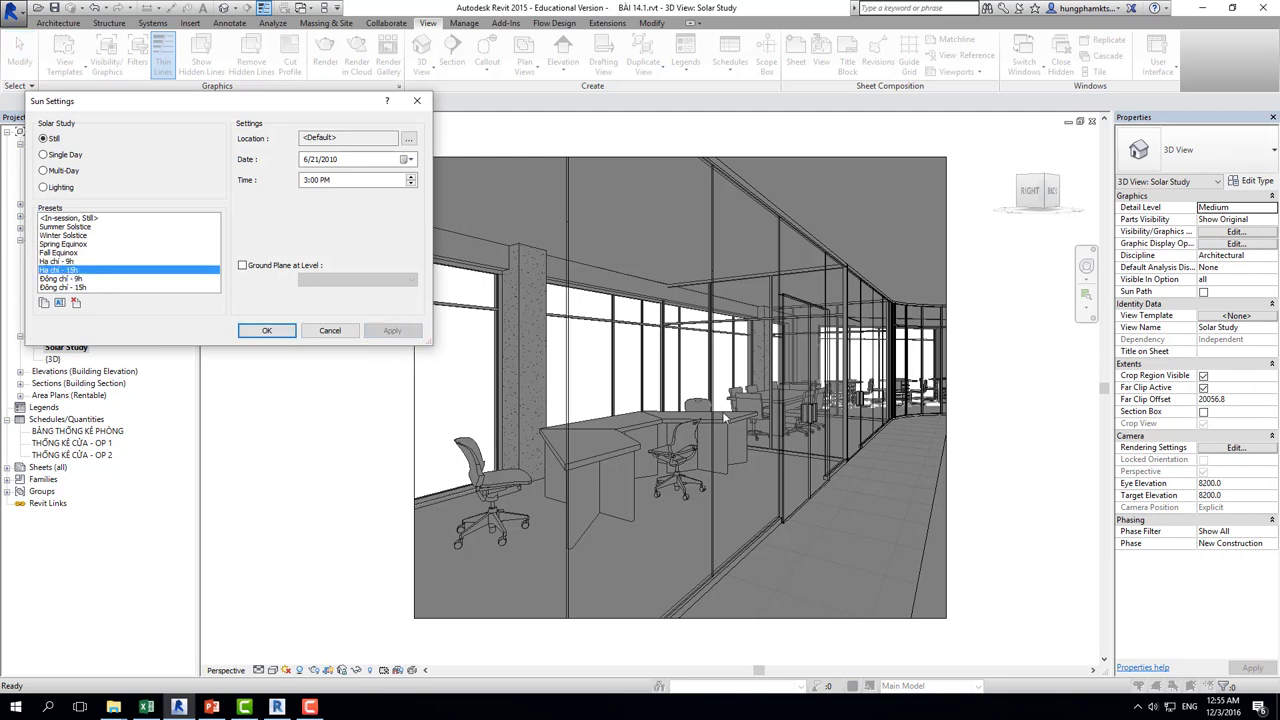
left_click(79, 288)
left_click(412, 334)
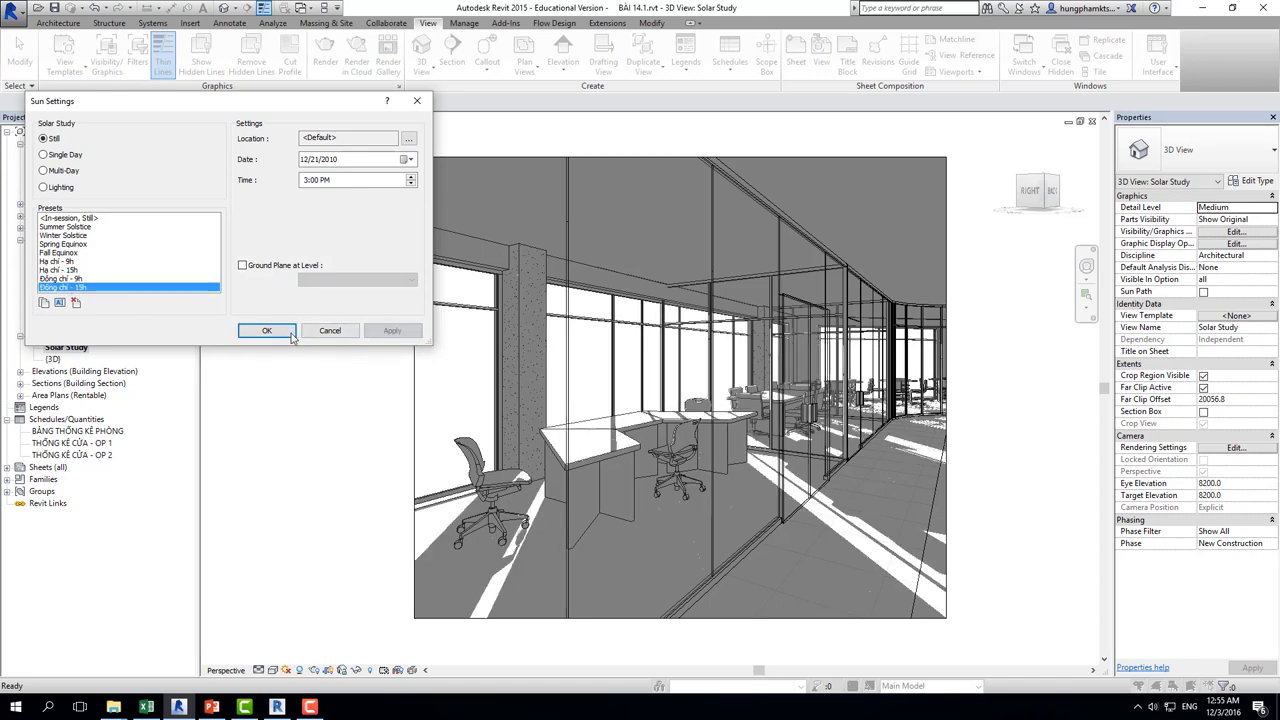
left_click(262, 331)
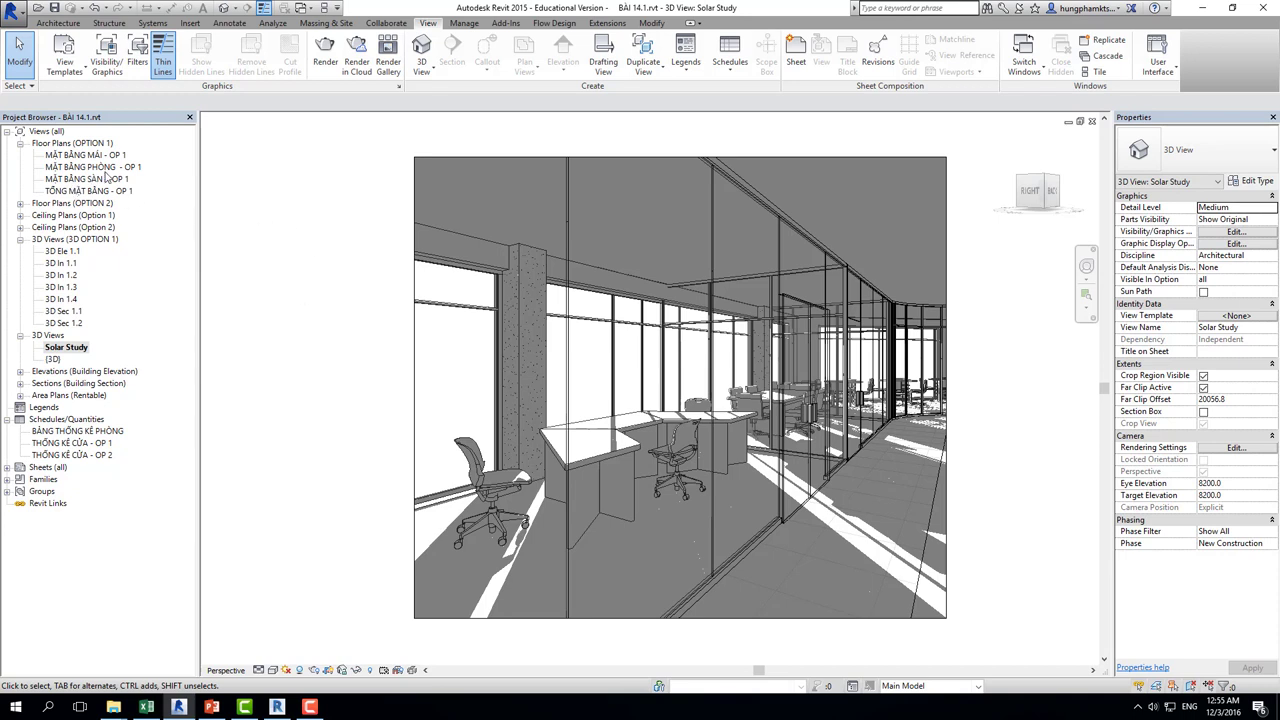
Open the TỔNG MẶT BẰNG - OP 1 plan and set its orientation to True North.
double_click(88, 192)
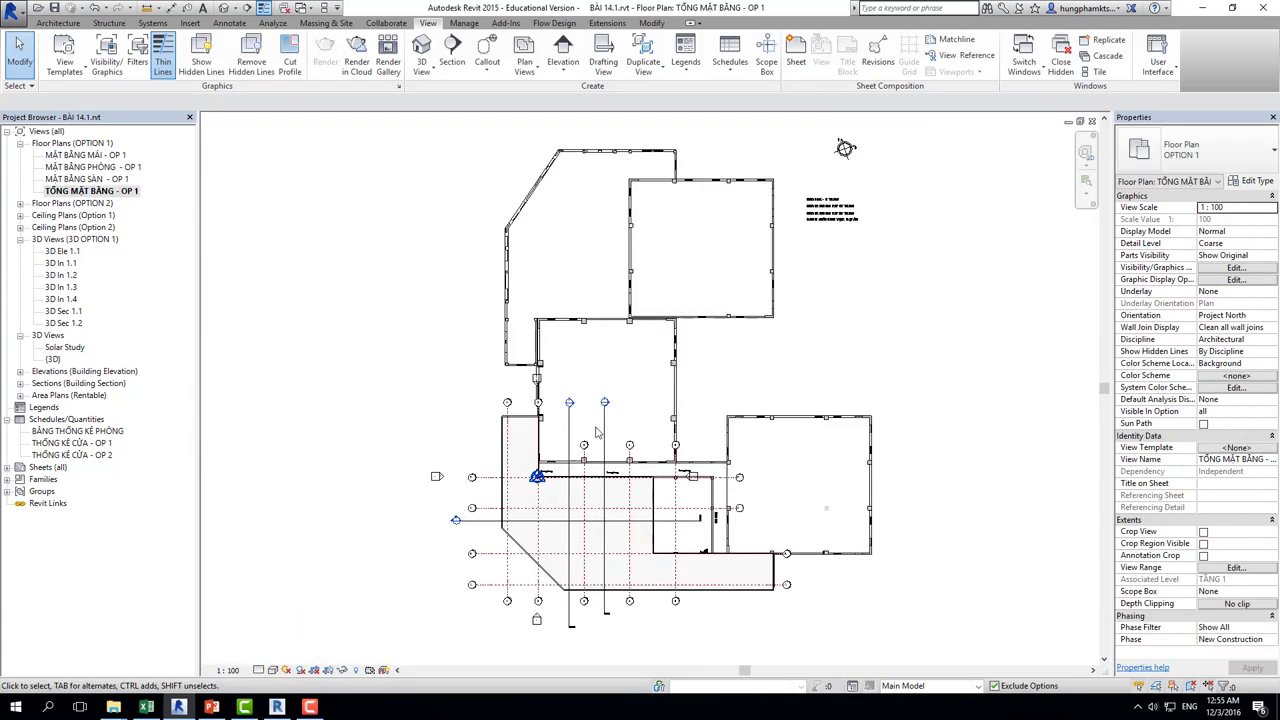
scroll(528, 516, "up", 2)
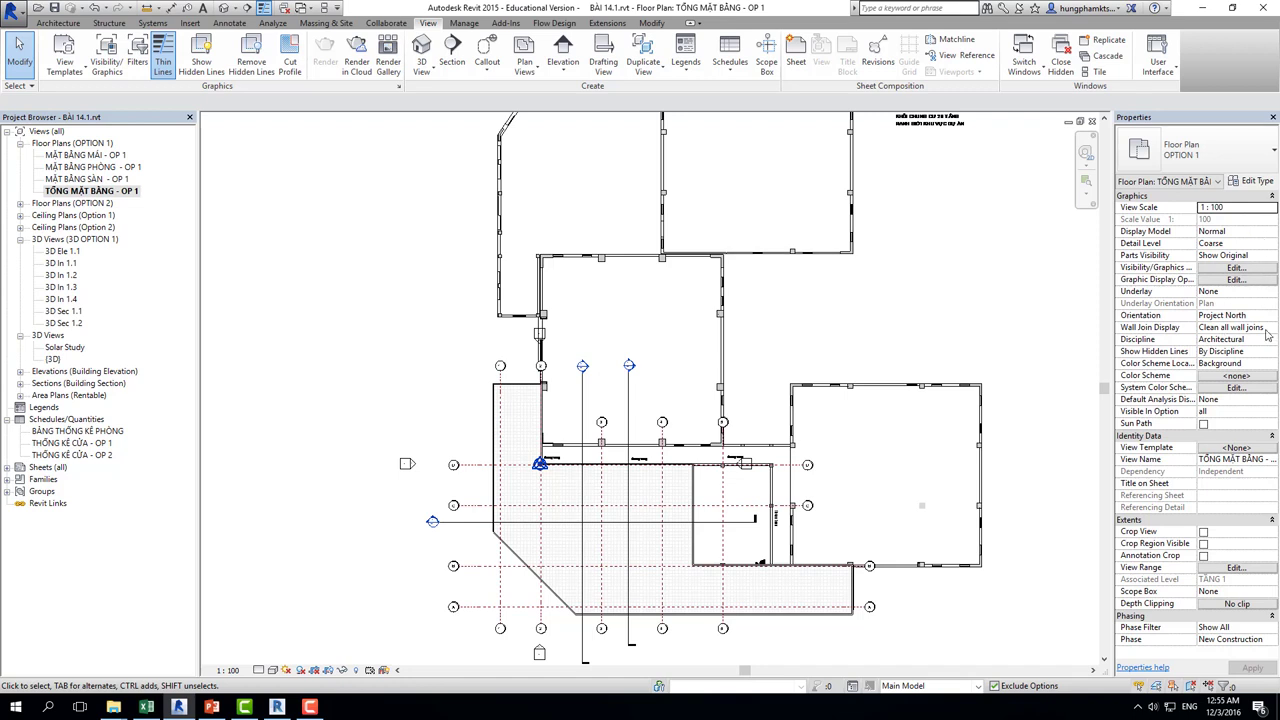
left_click(1272, 318)
left_click(1228, 340)
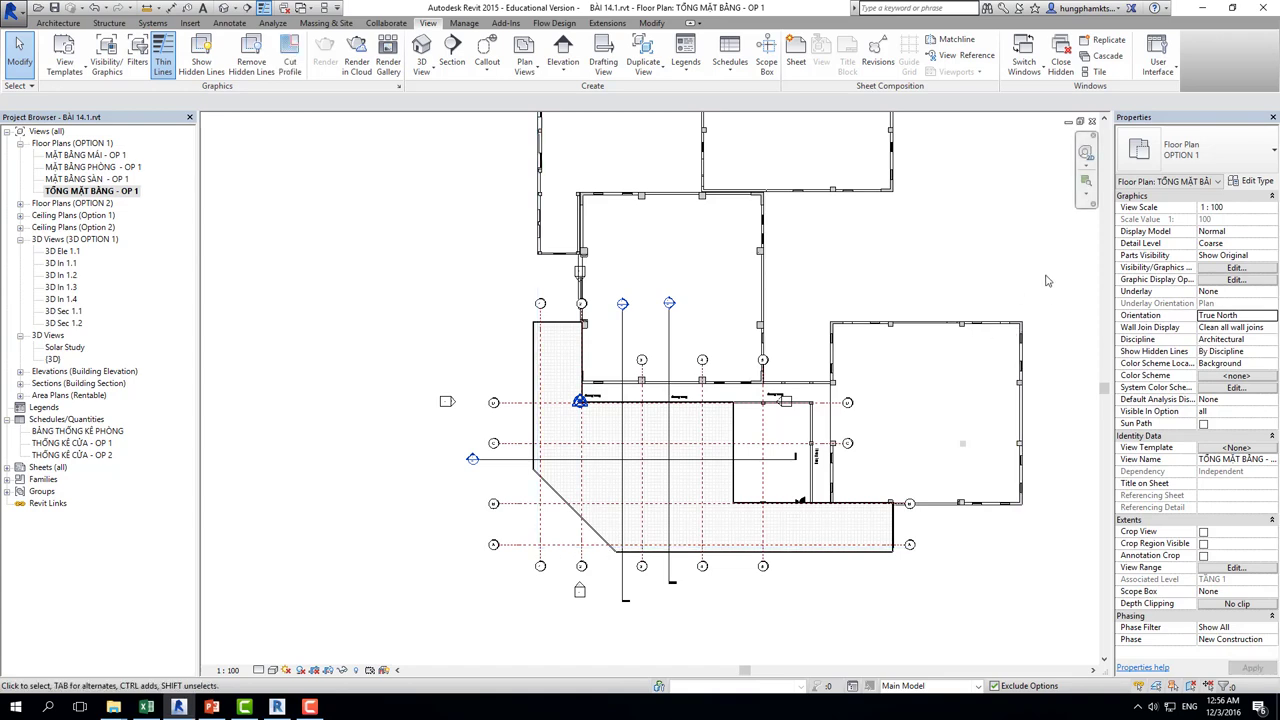
scroll(983, 299, "down", 2)
middle_click_drag(940, 330, 891, 382)
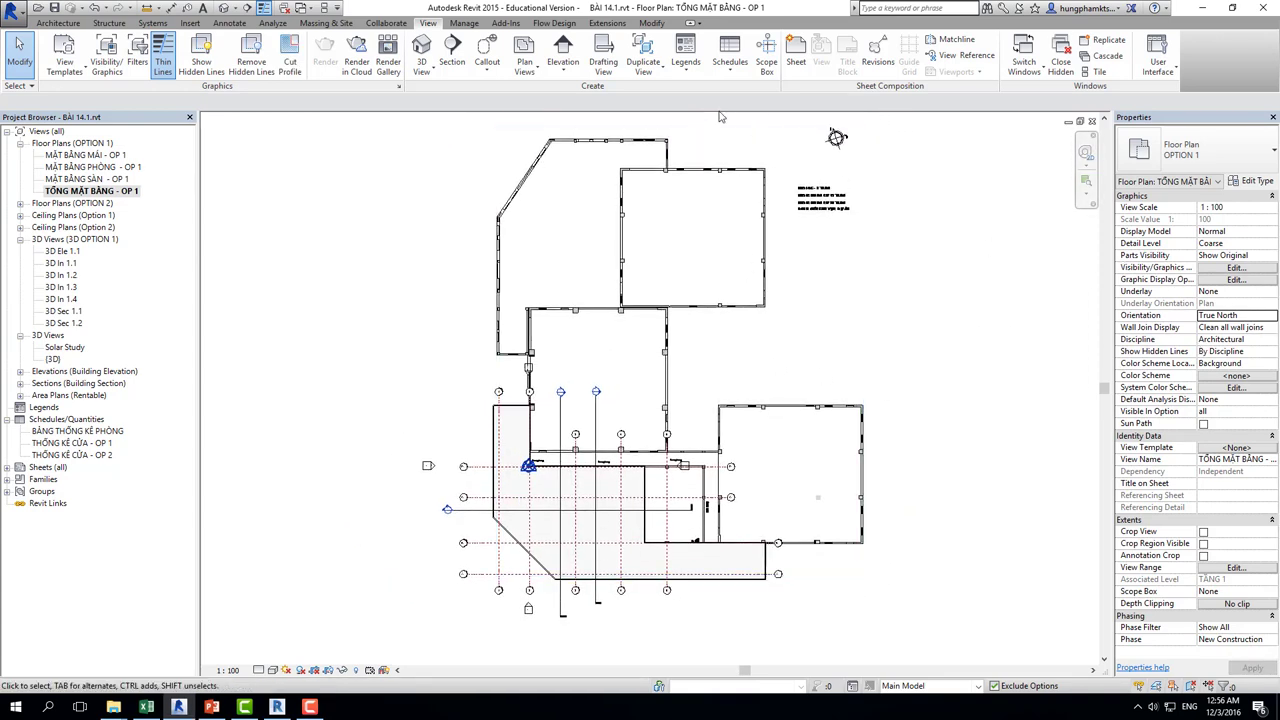
Rotate True North about 18° around a centre placed at the north arrow.
left_click(464, 23)
left_click(709, 74)
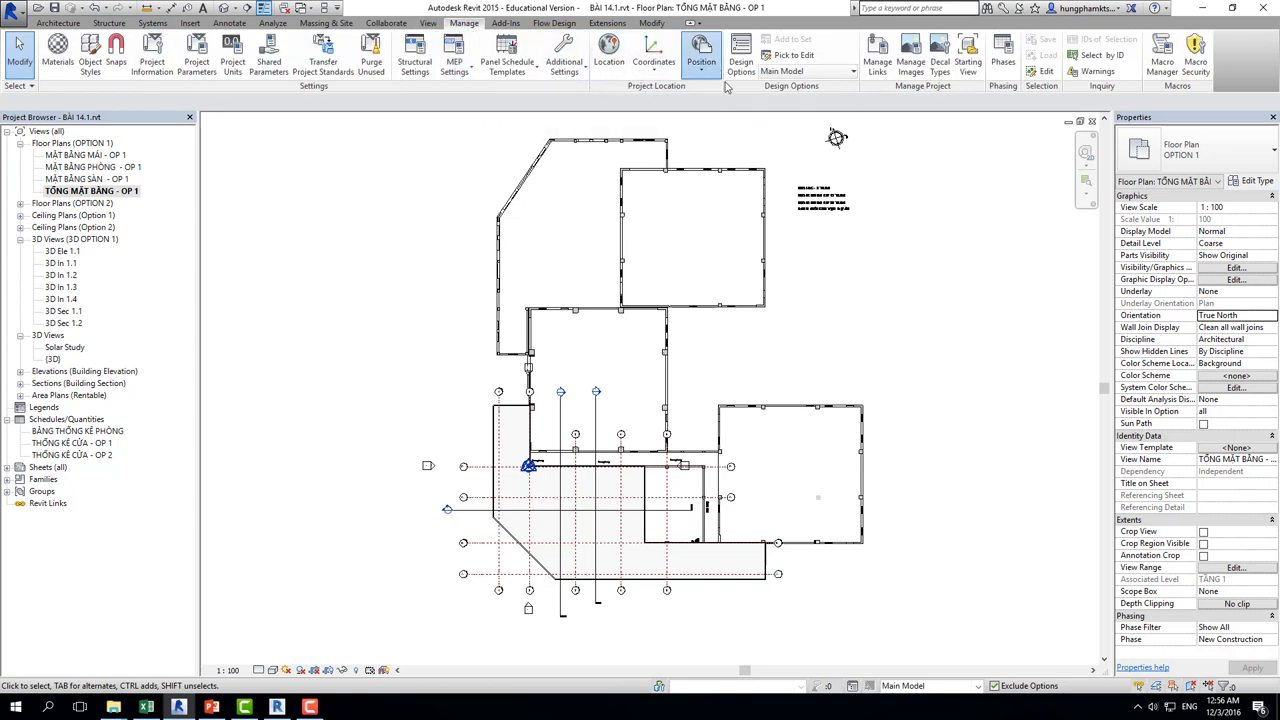
left_click(725, 117)
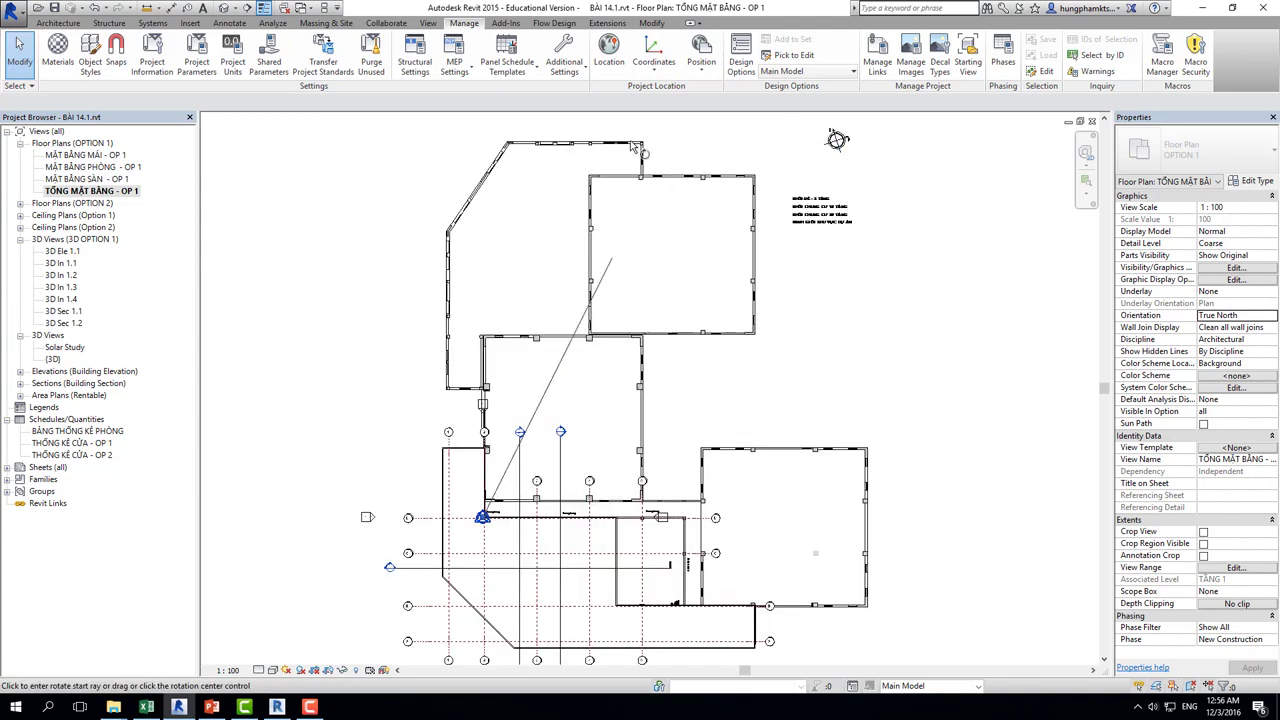
scroll(835, 185, "up", 1)
left_click(562, 102)
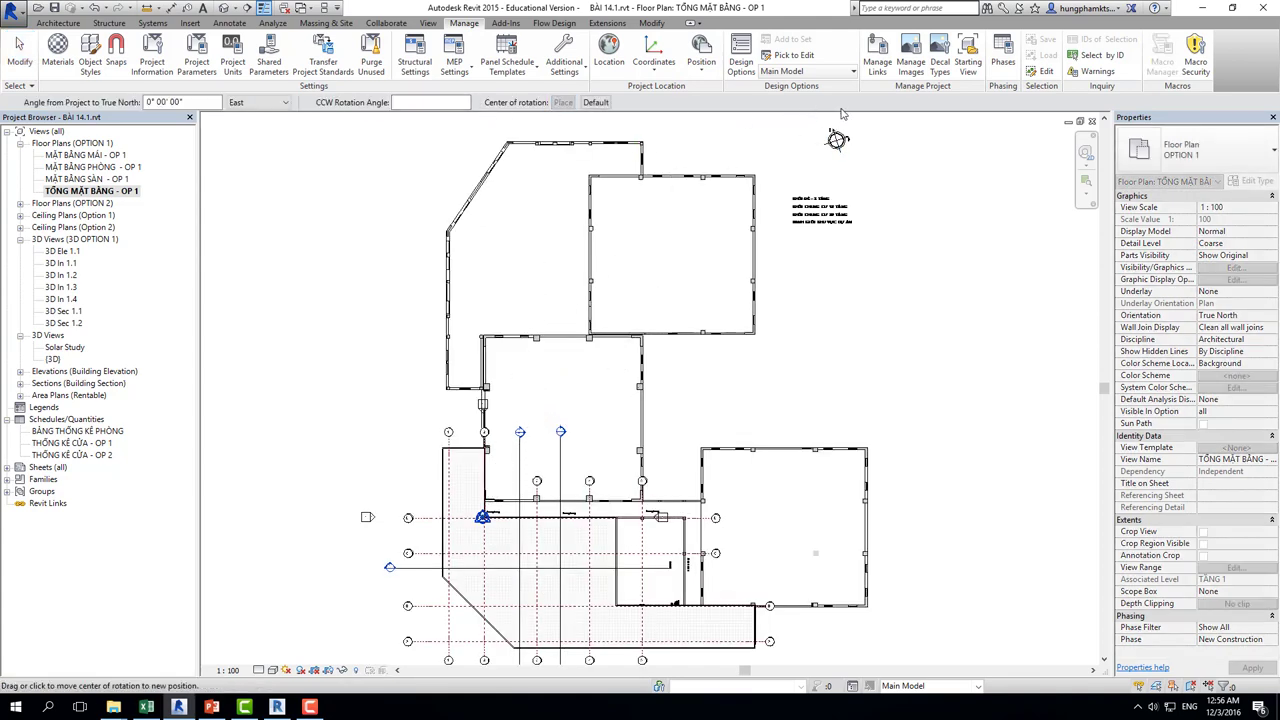
scroll(800, 160, "up", 2)
scroll(780, 260, "up", 2)
scroll(773, 303, "up", 1)
left_click(775, 301)
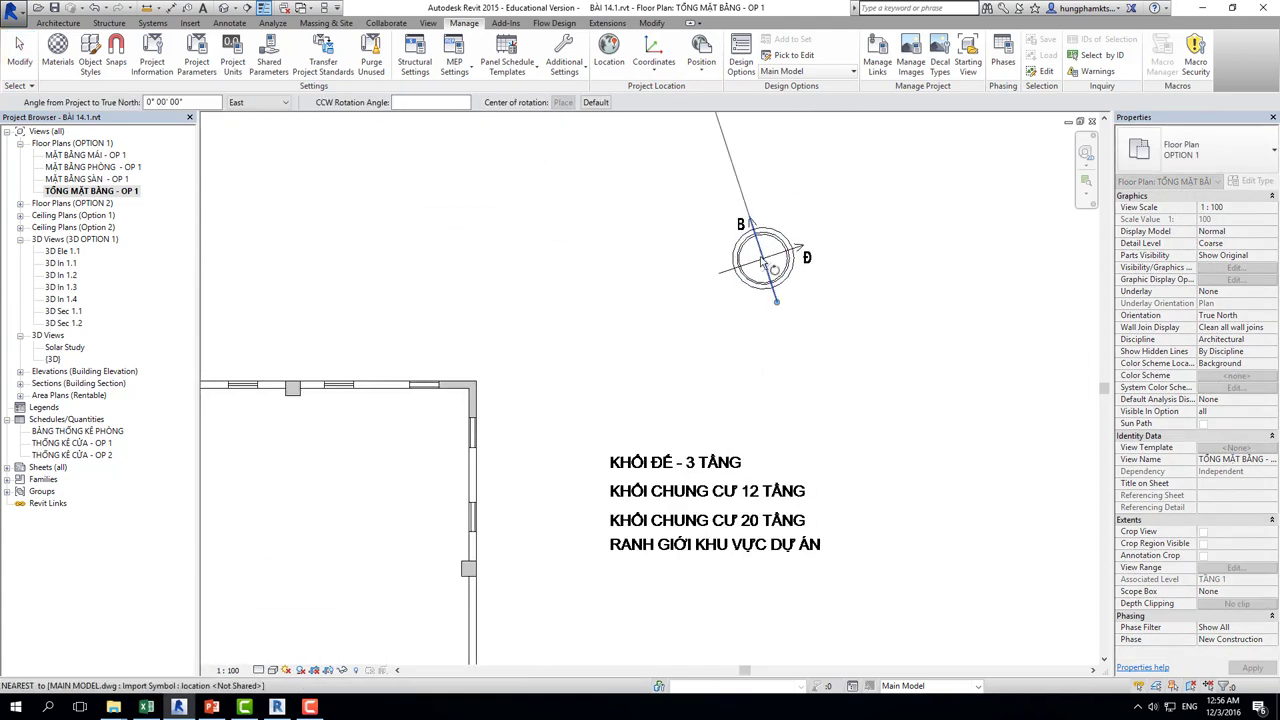
left_click(750, 224)
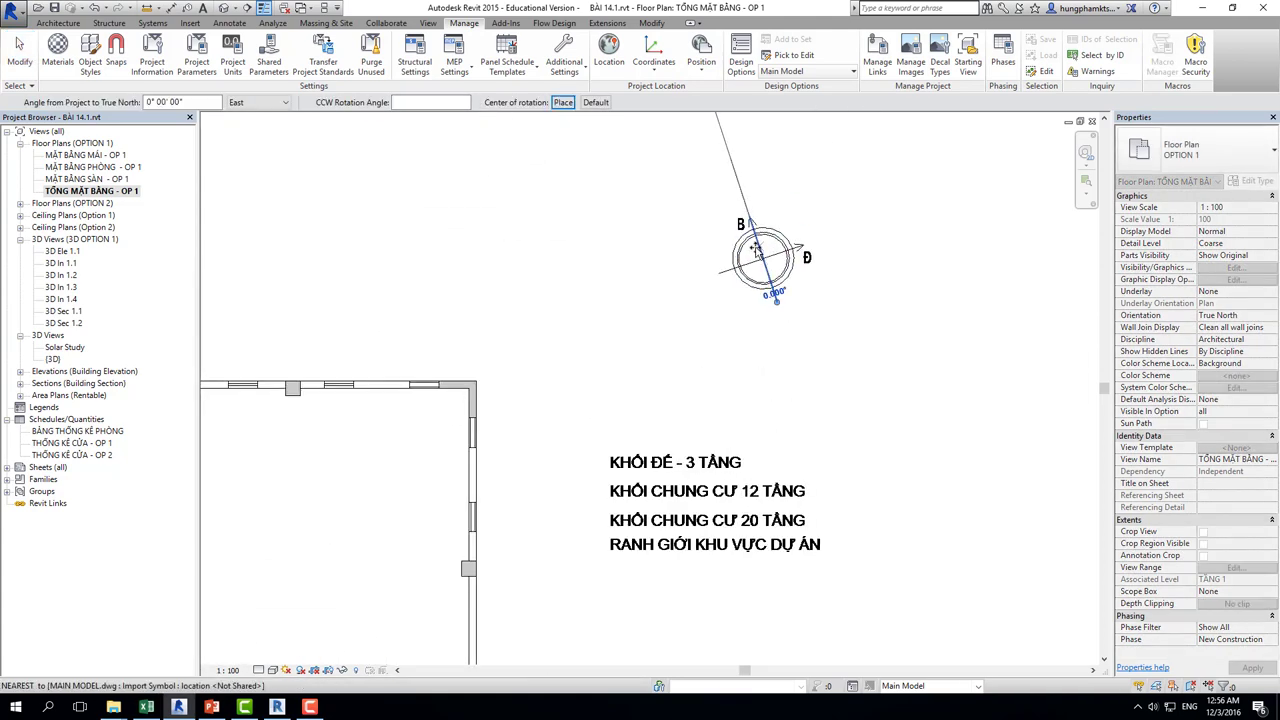
left_click(782, 206)
scroll(730, 305, "down", 3)
scroll(730, 305, "up", 2)
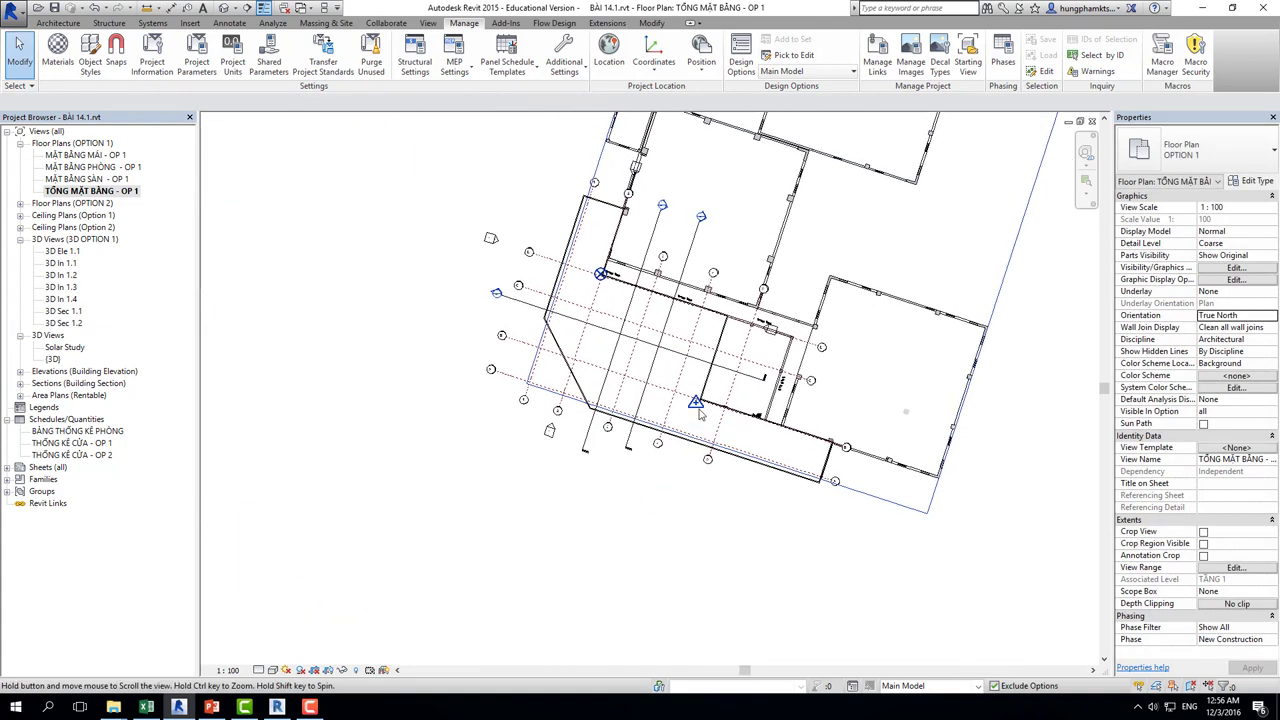
scroll(597, 455, "down", 1)
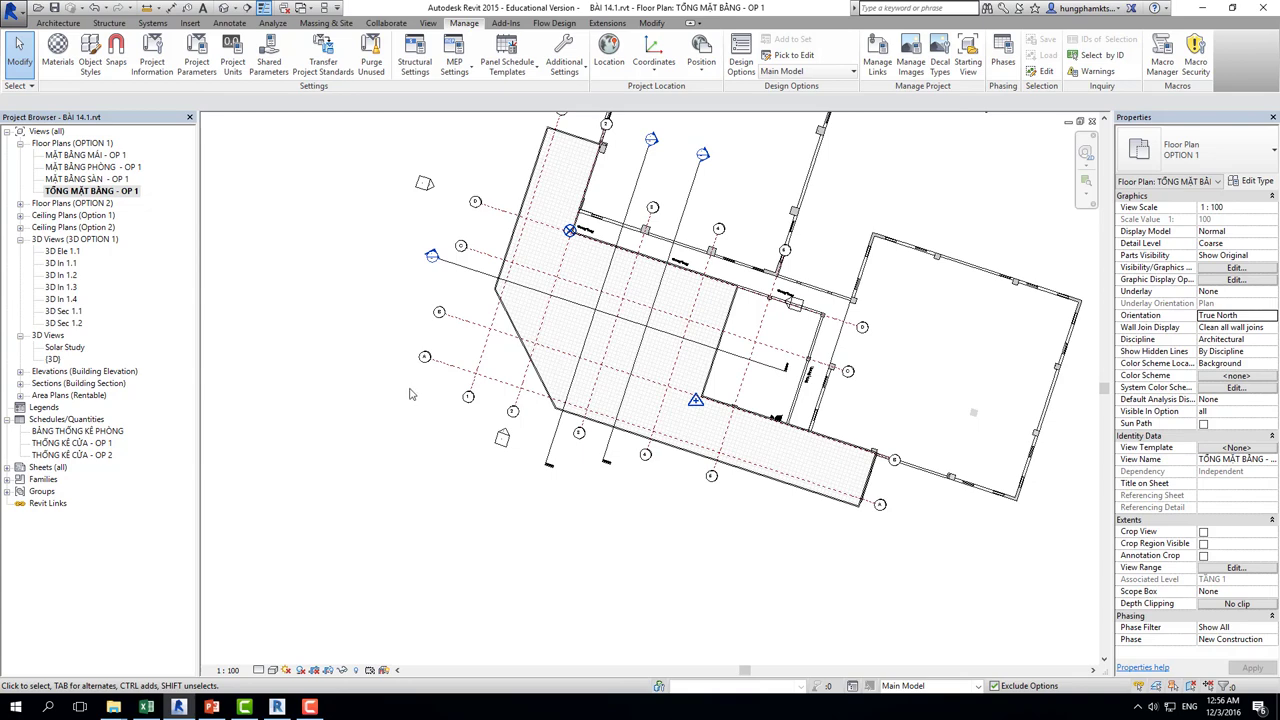
scroll(395, 405, "down", 2)
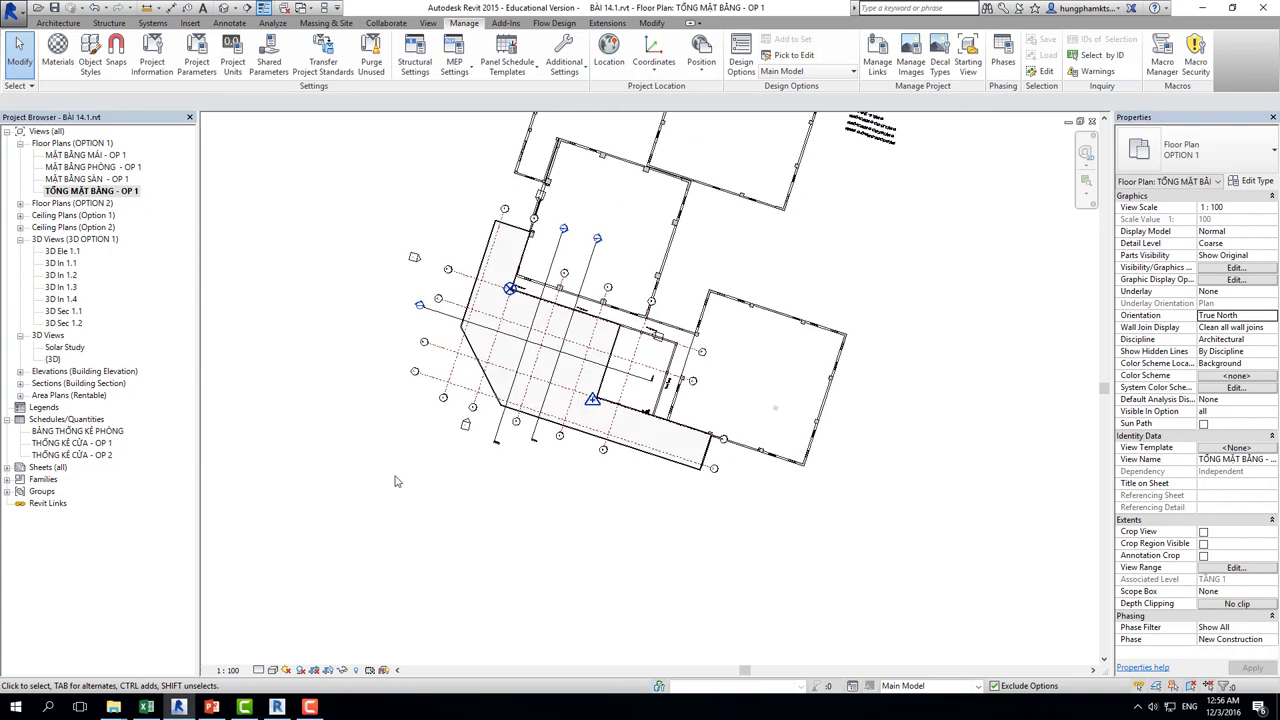
Turn on the sun path display so it shows on the site plan.
left_click(286, 670)
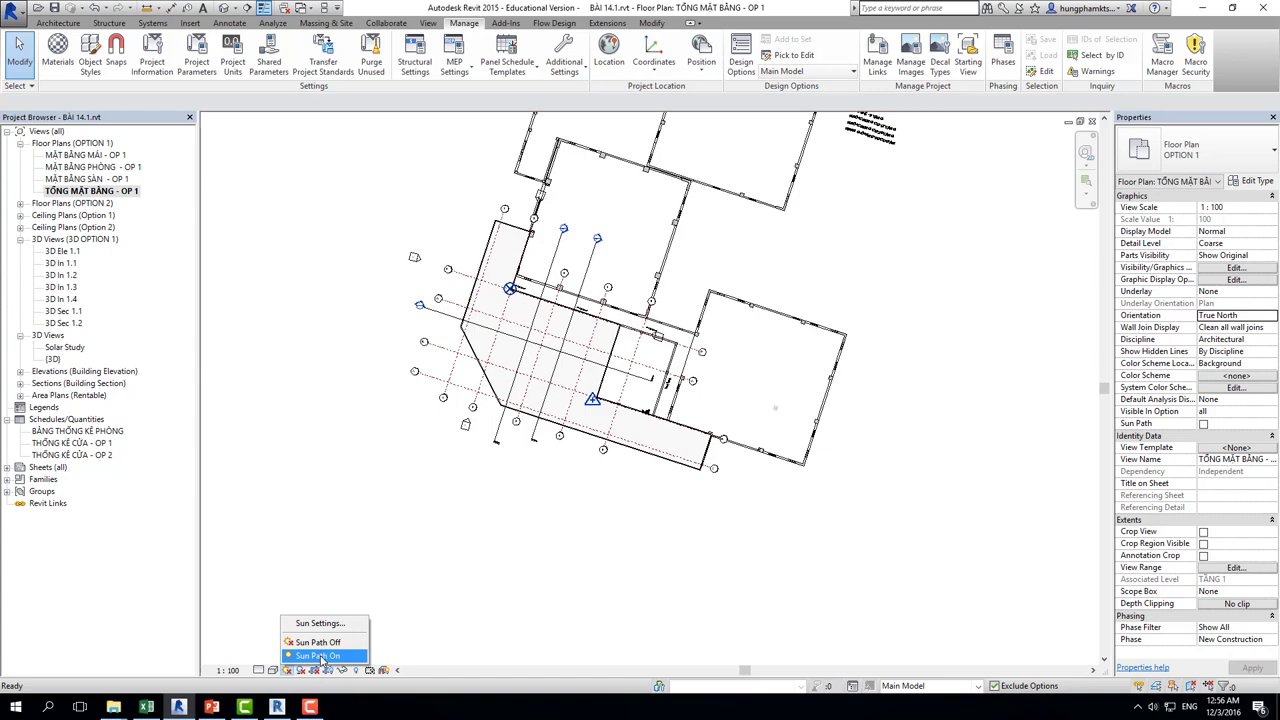
left_click(318, 656)
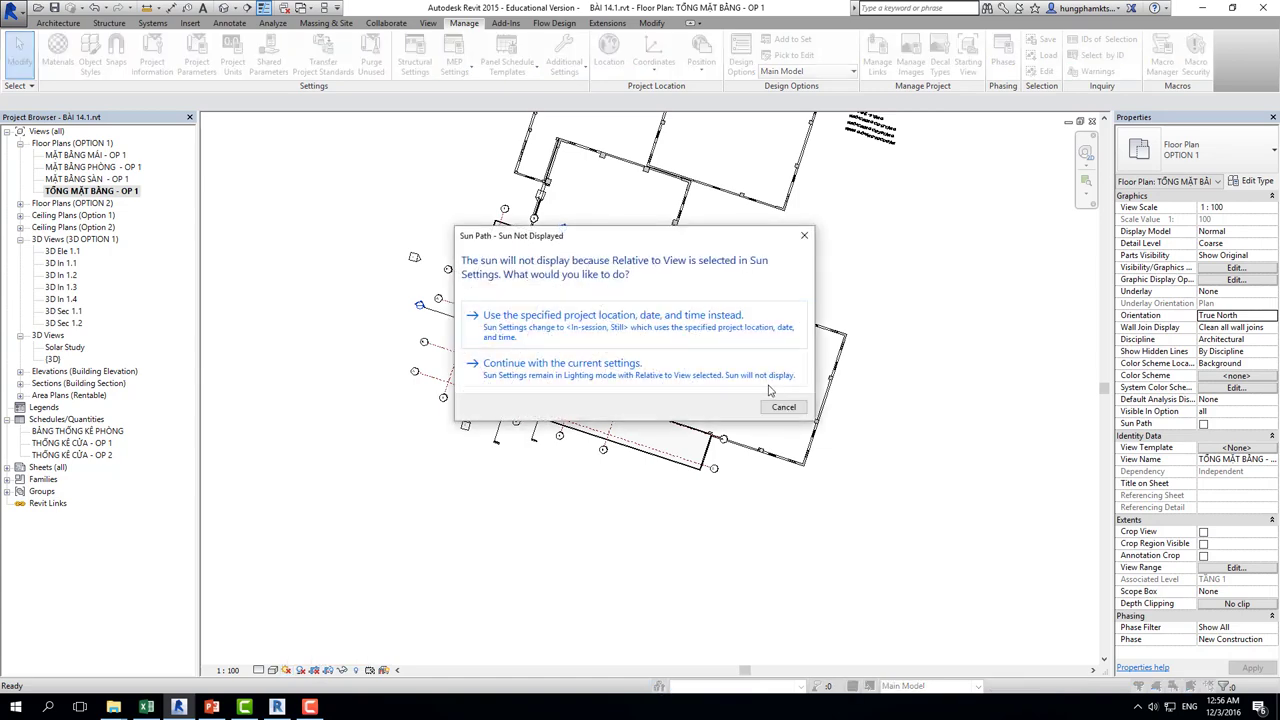
left_click(589, 316)
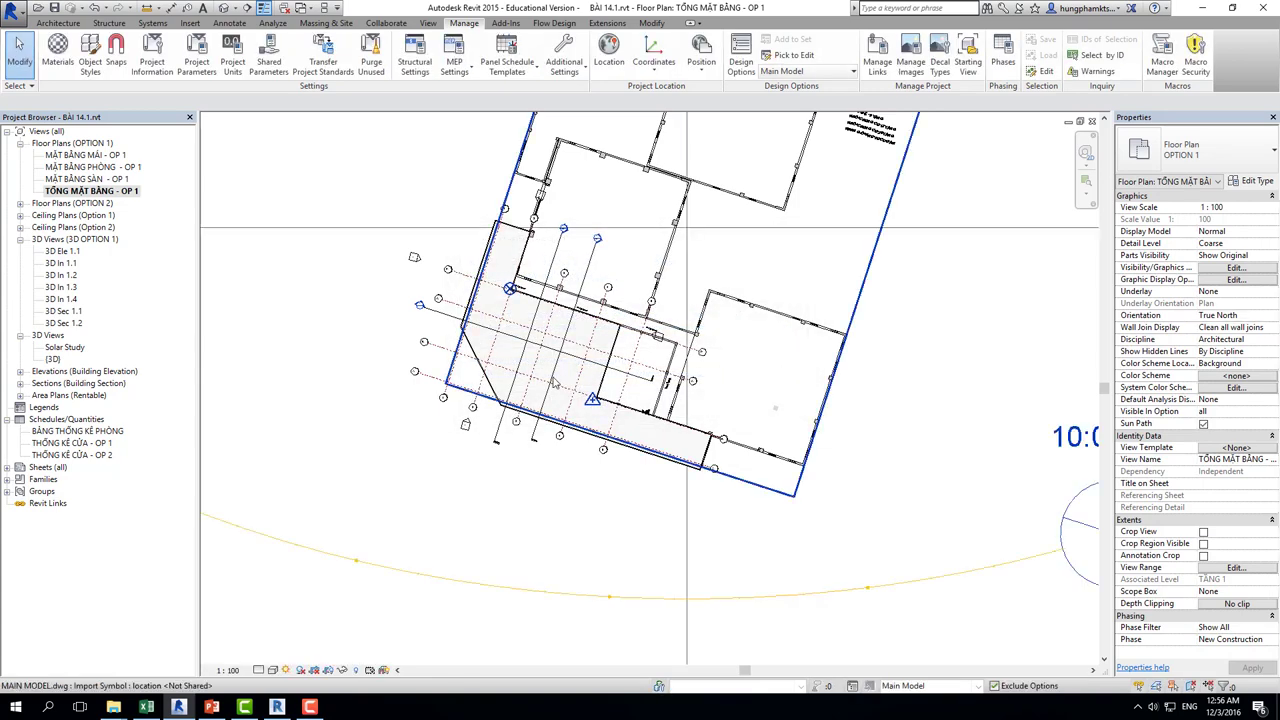
scroll(623, 467, "down", 3)
scroll(623, 467, "down", 2)
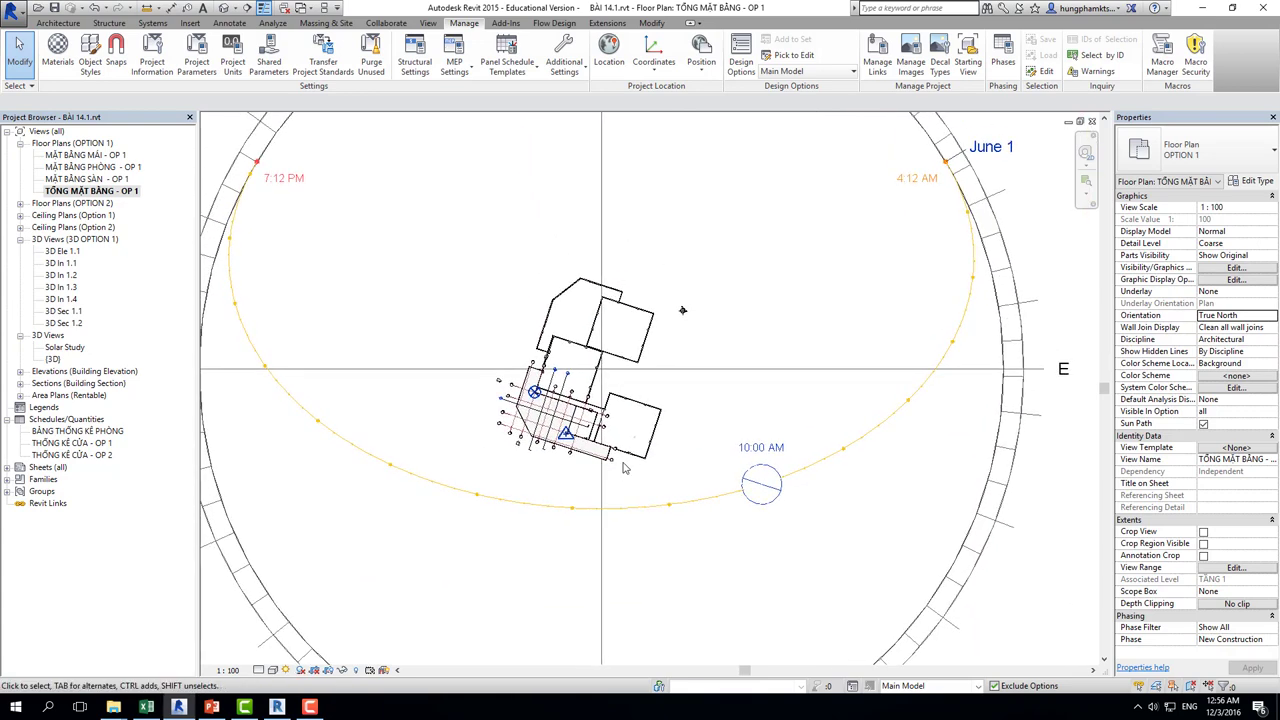
Set the sun to the Hạ chí - 9h preset, June 21 at 9:00 AM.
left_click(285, 670)
left_click(312, 619)
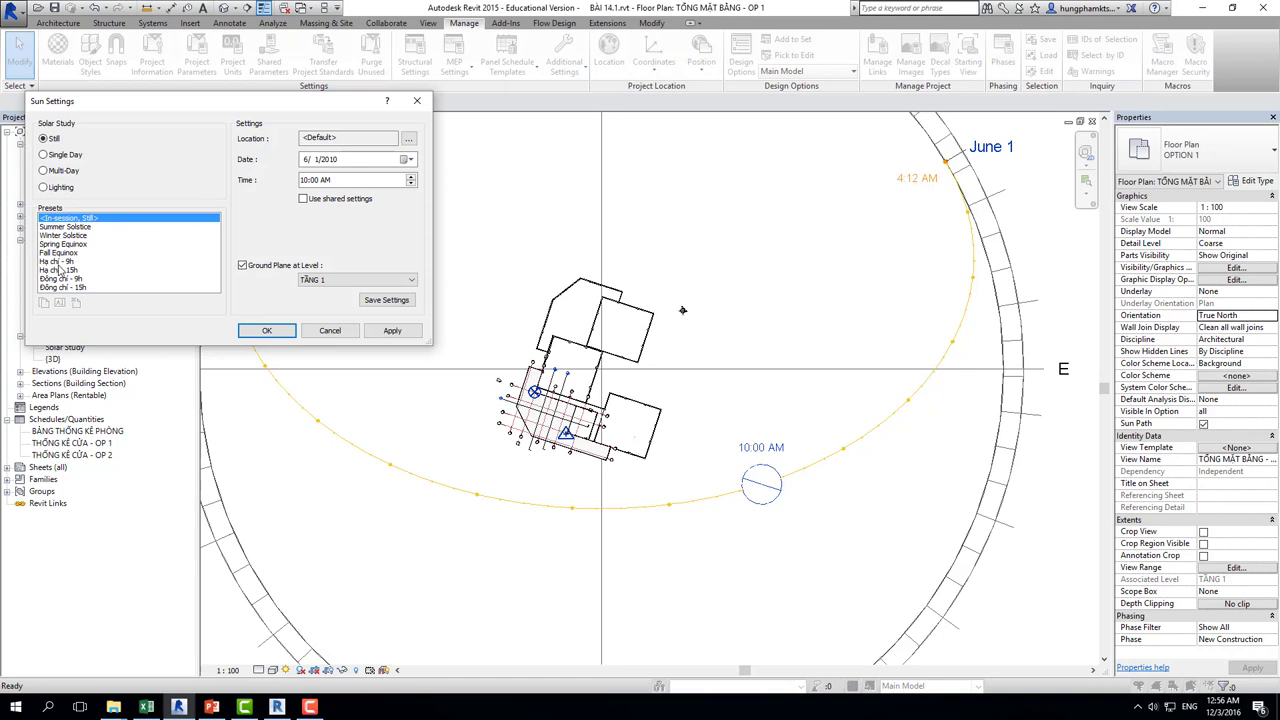
left_click(59, 262)
left_click(411, 340)
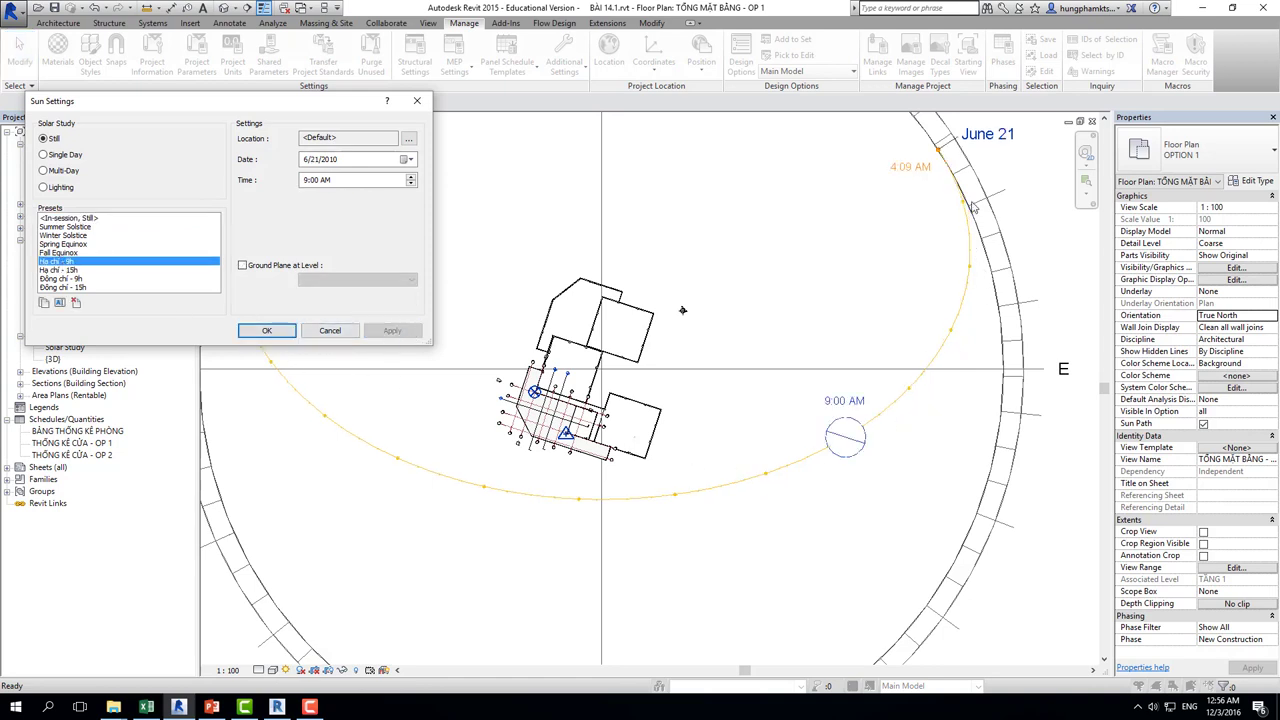
left_click(264, 330)
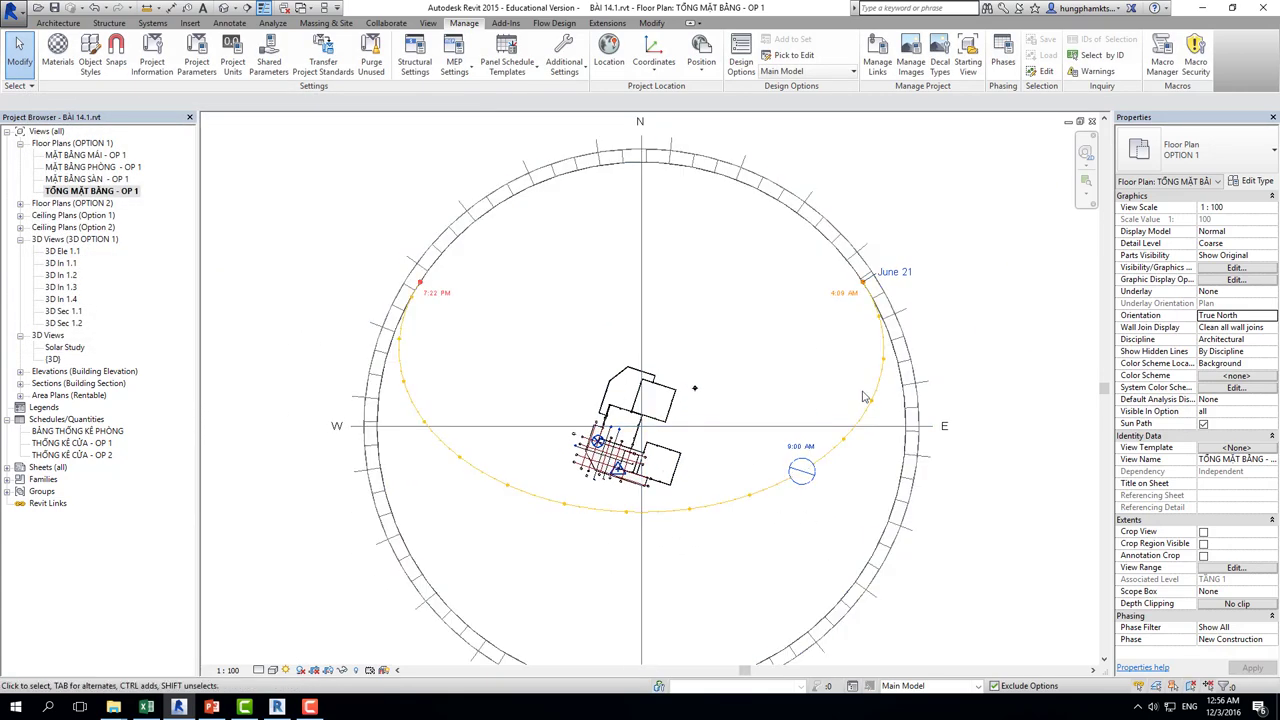
scroll(667, 470, "up", 1)
scroll(667, 470, "up", 1)
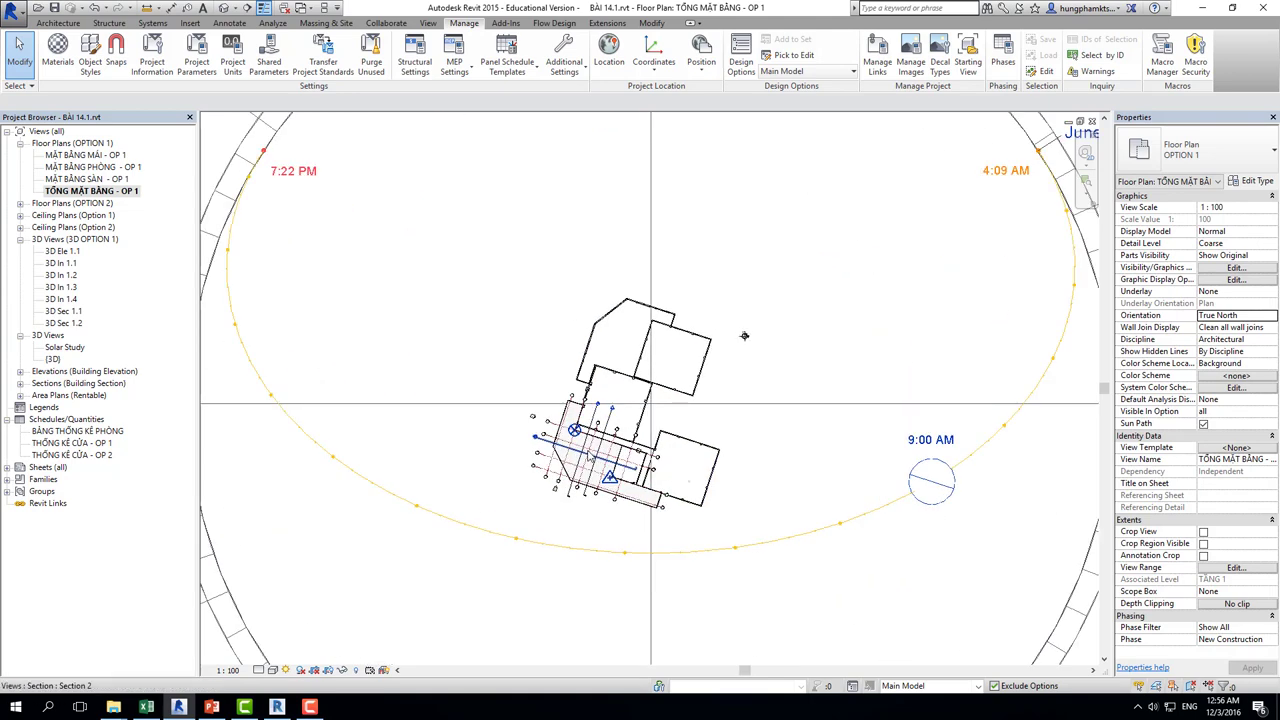
scroll(667, 470, "up", 1)
scroll(399, 305, "down", 1)
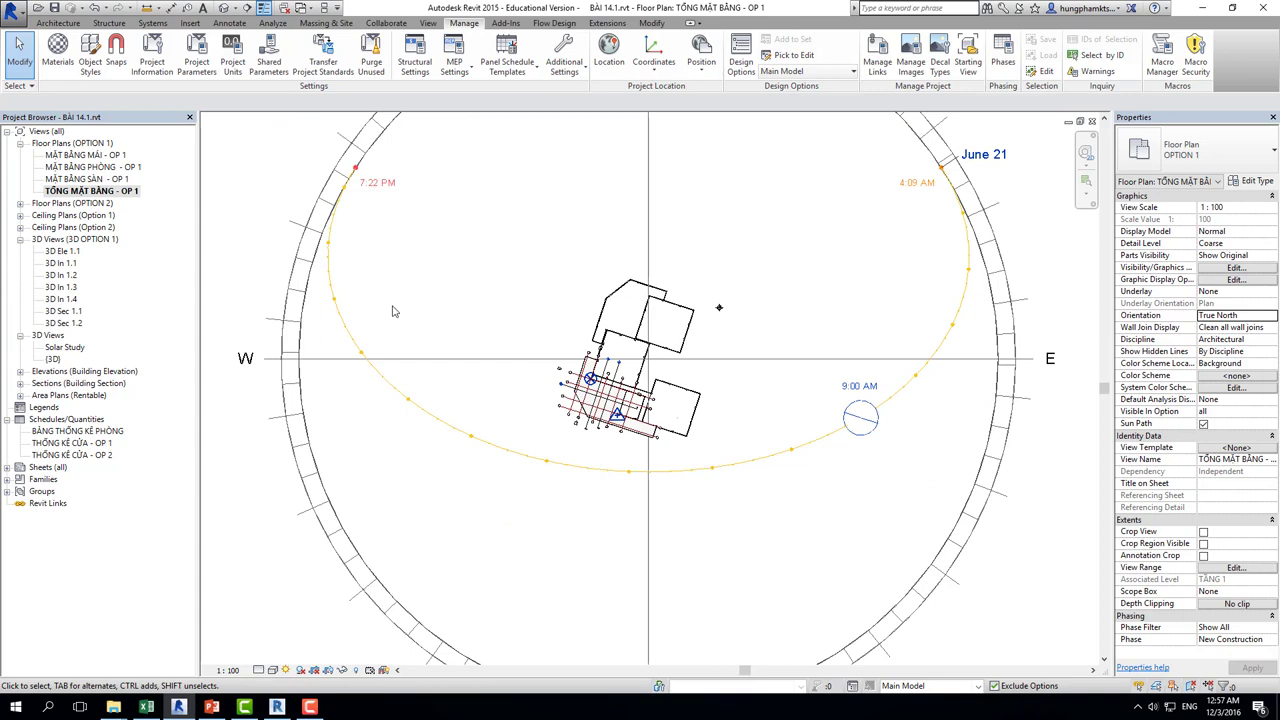
left_click(285, 670)
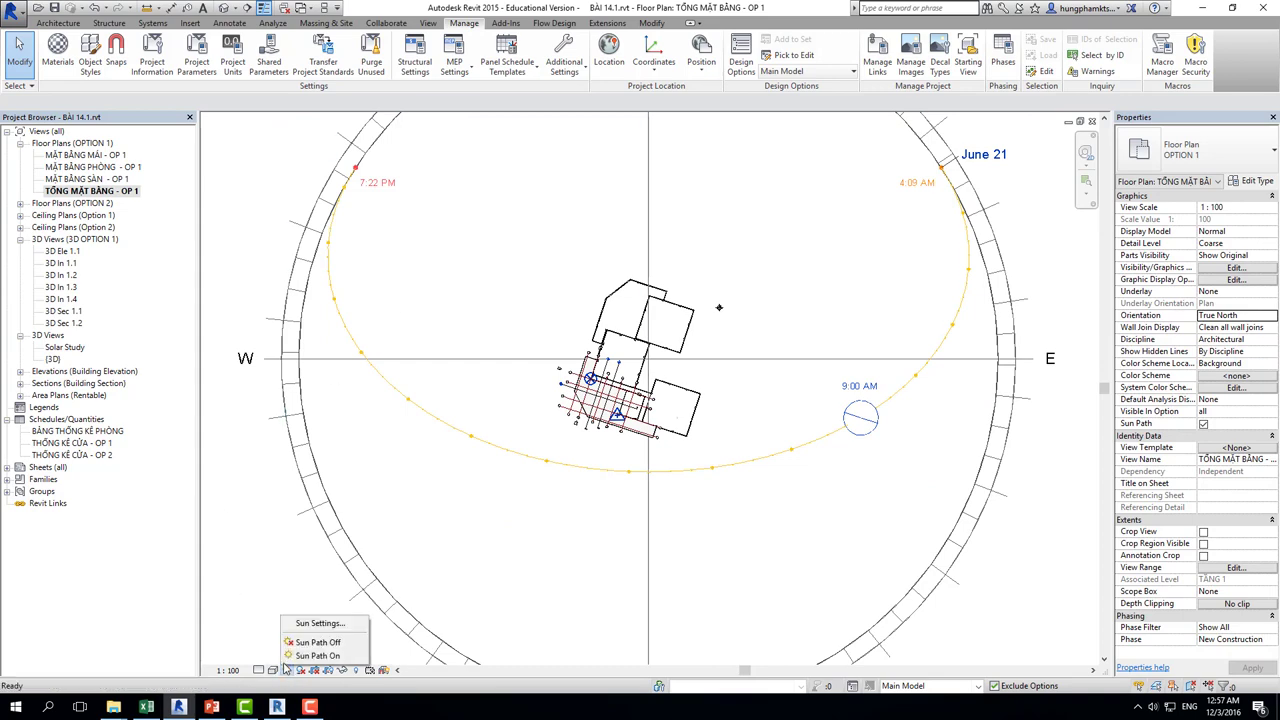
Apply the Đông chí - 15h preset and pan the plan to view the December sun path.
left_click(318, 623)
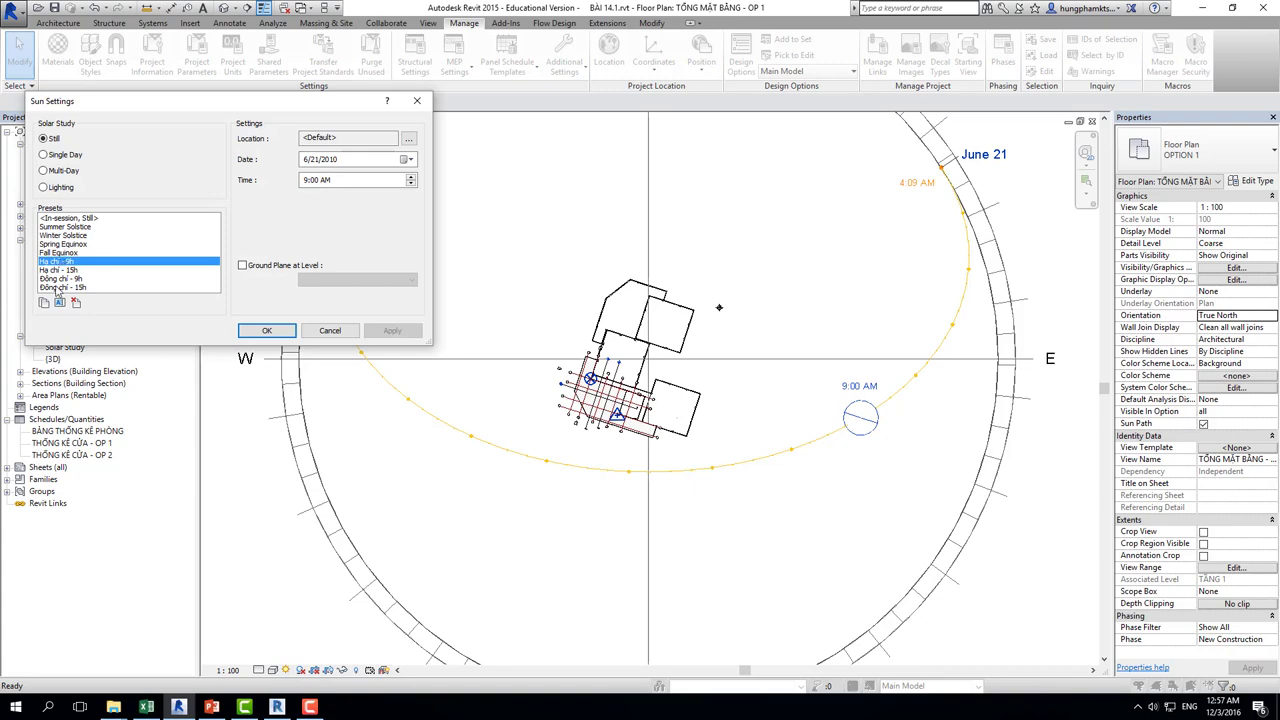
left_click(57, 287)
left_click(391, 331)
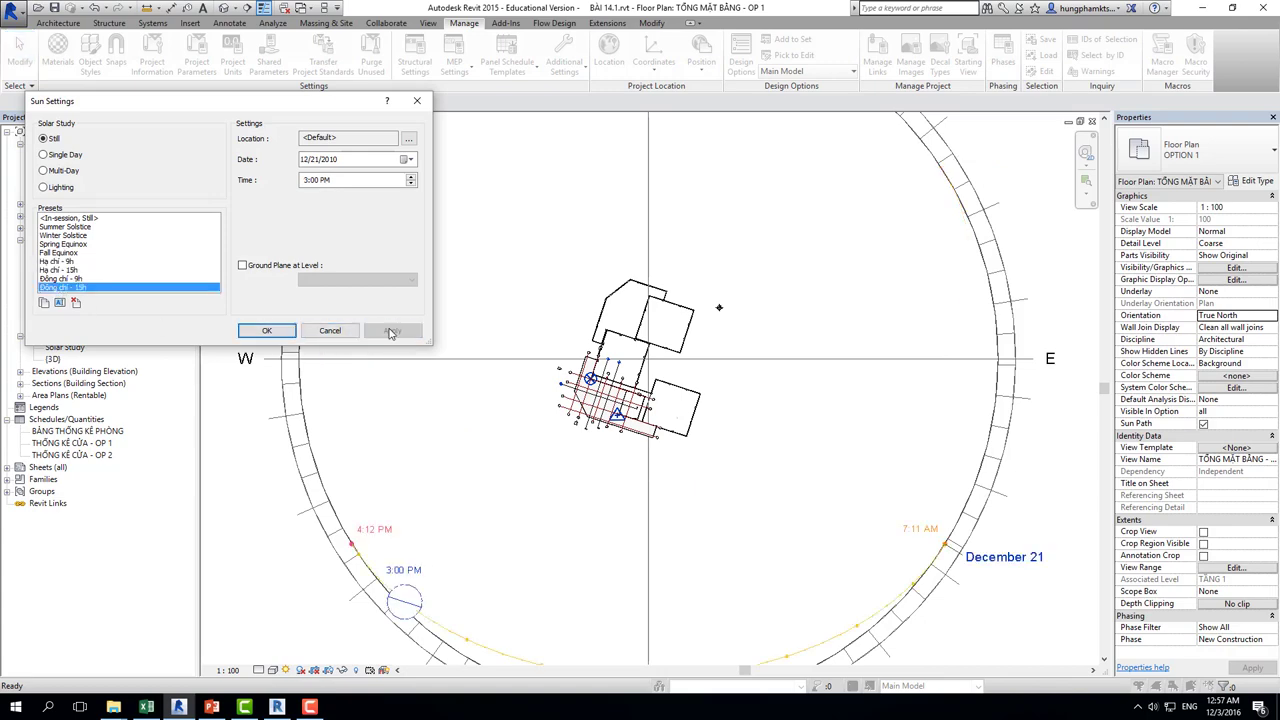
left_click(270, 332)
middle_click_drag(637, 472, 600, 334)
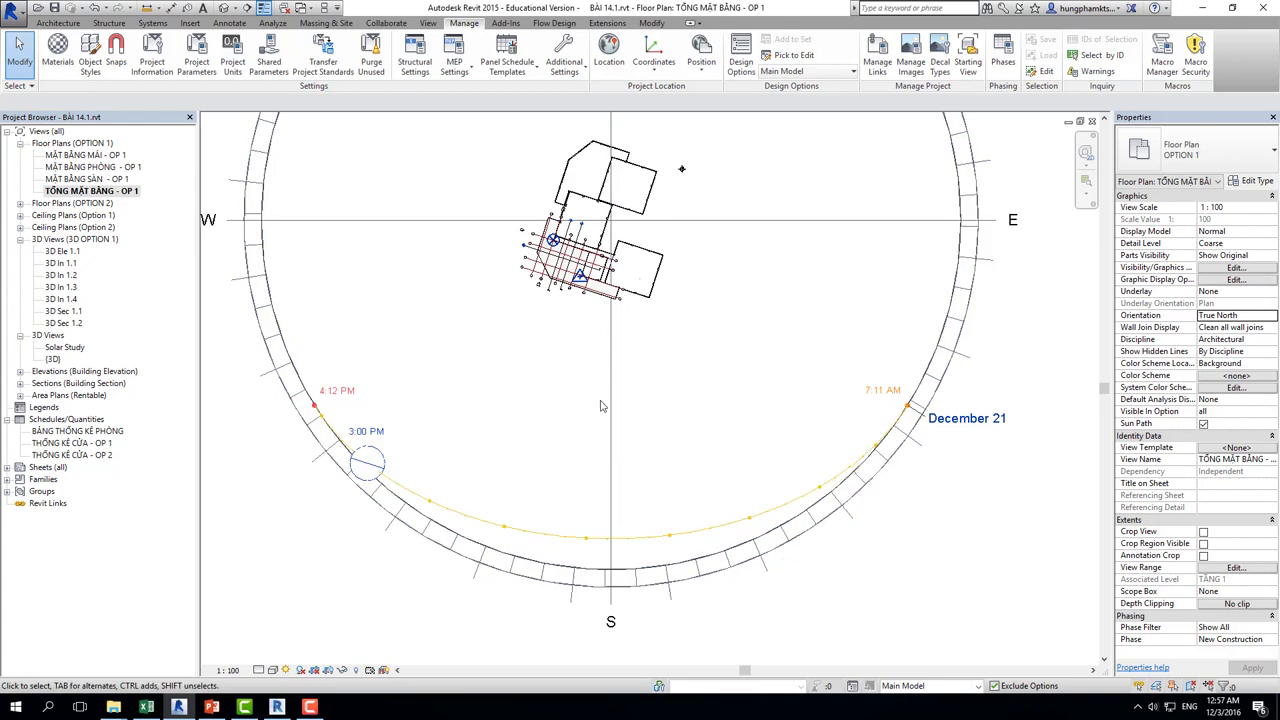
scroll(581, 312, "down", 2)
scroll(585, 320, "down", 1)
scroll(600, 350, "down", 1)
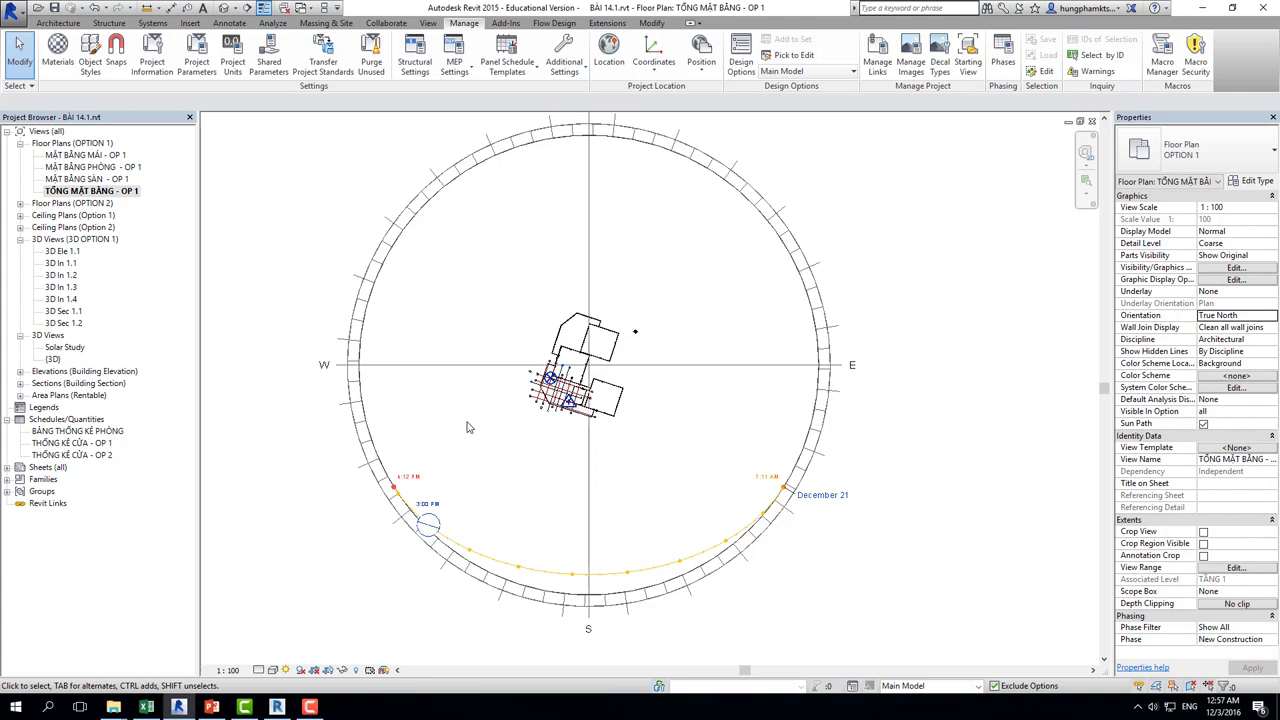
Switch the sun to the Hạ chí - 15h preset, June 21 at 3 PM.
left_click(287, 673)
left_click(300, 621)
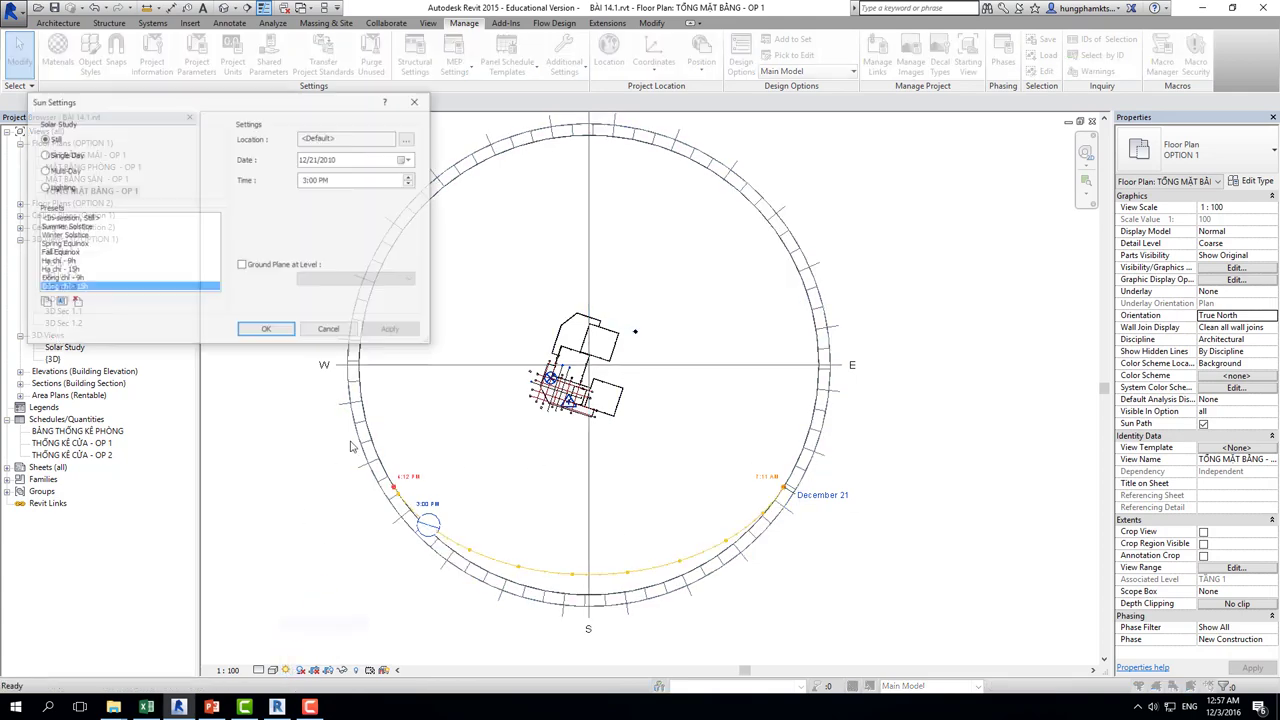
left_click(62, 270)
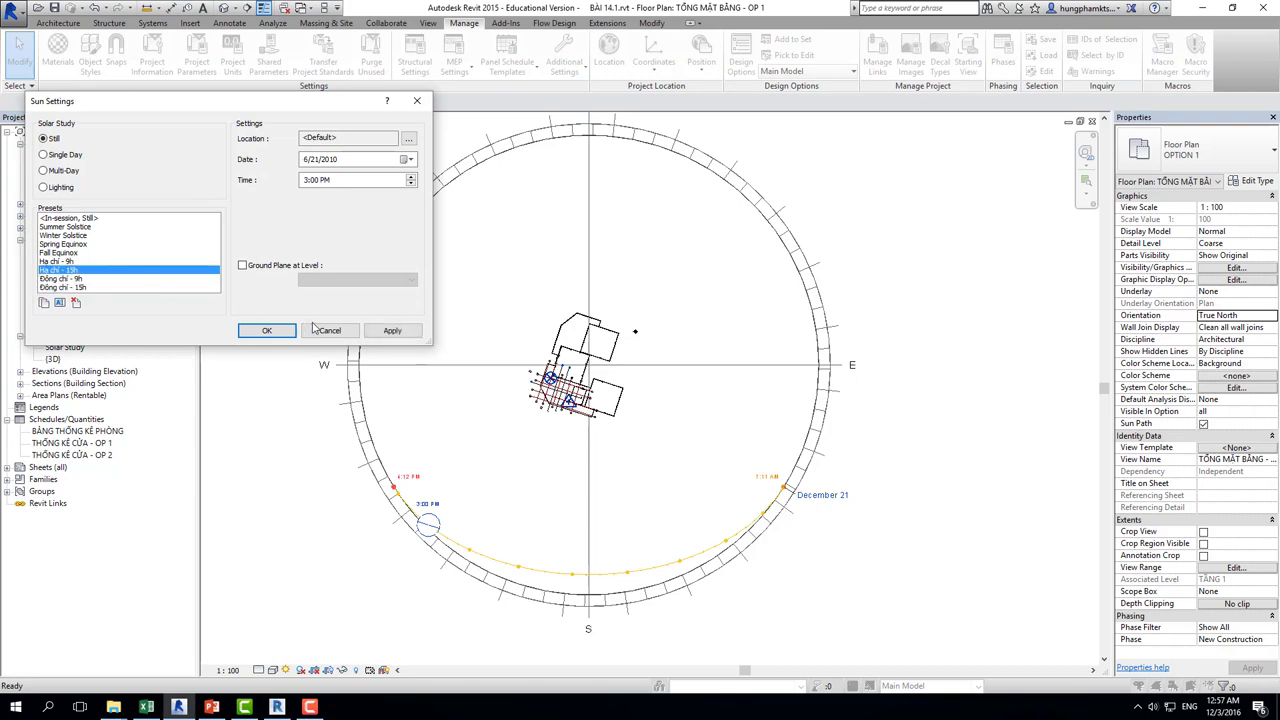
left_click(392, 330)
left_click(266, 330)
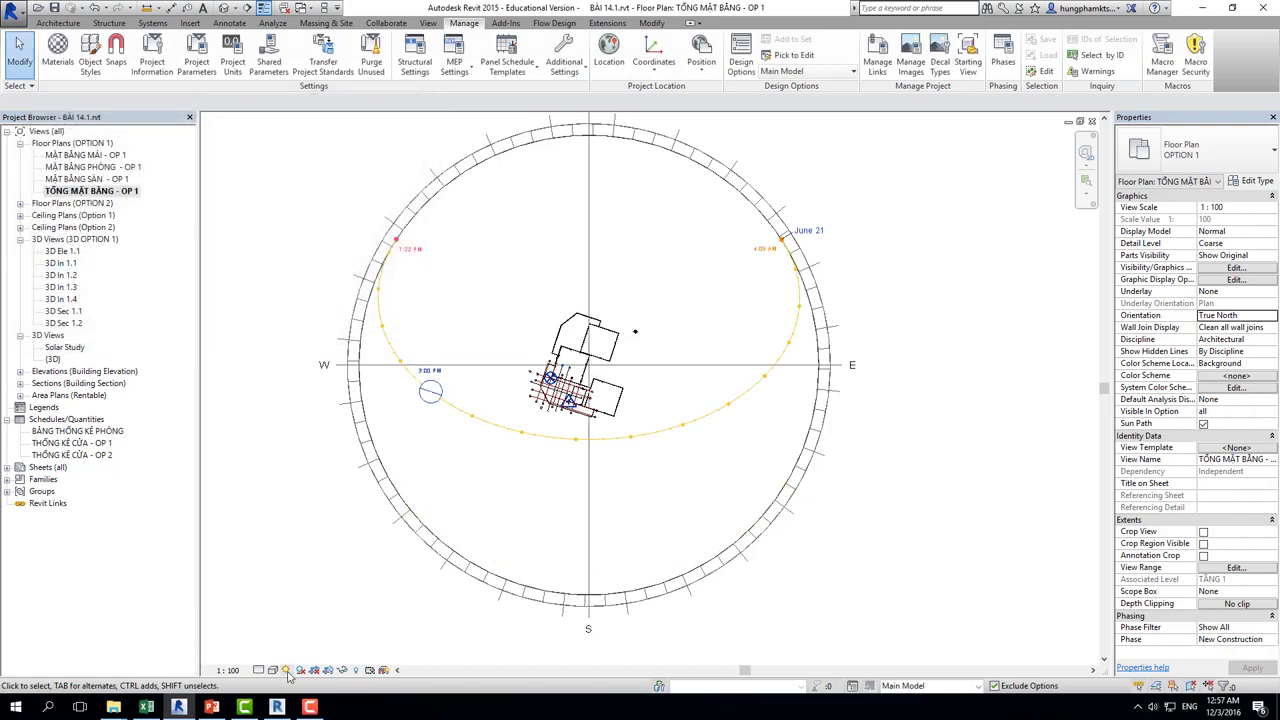
Drag the sun along its path on the plan to 9:30 AM.
left_click(545, 395)
scroll(542, 399, "up", 2)
left_click(518, 440)
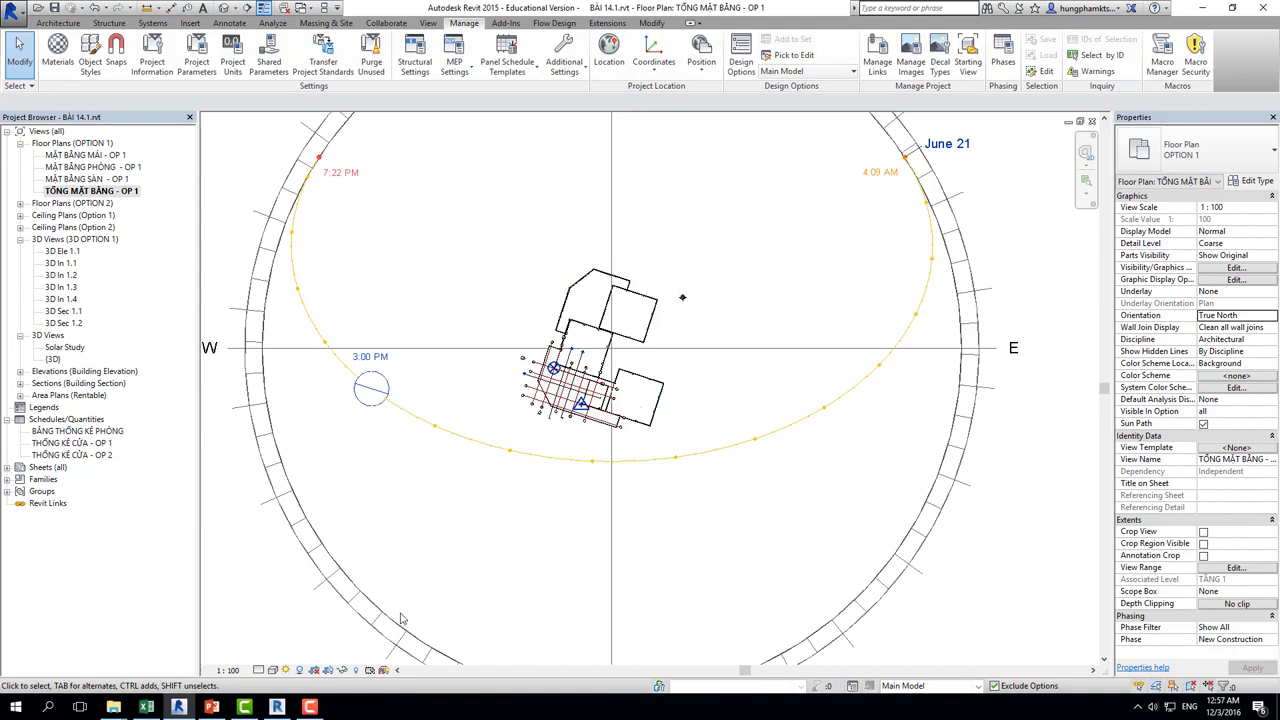
scroll(585, 420, "up", 3)
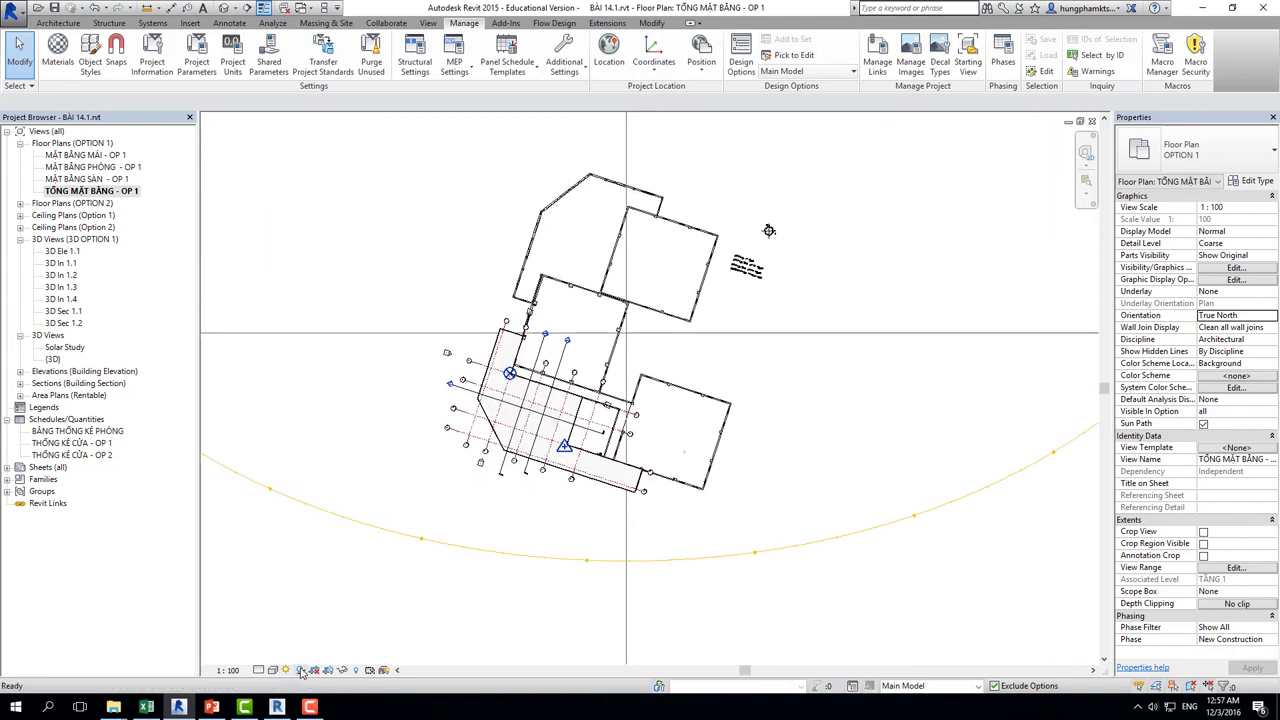
scroll(517, 437, "up", 1)
scroll(517, 437, "up", 2)
scroll(517, 437, "up", 2)
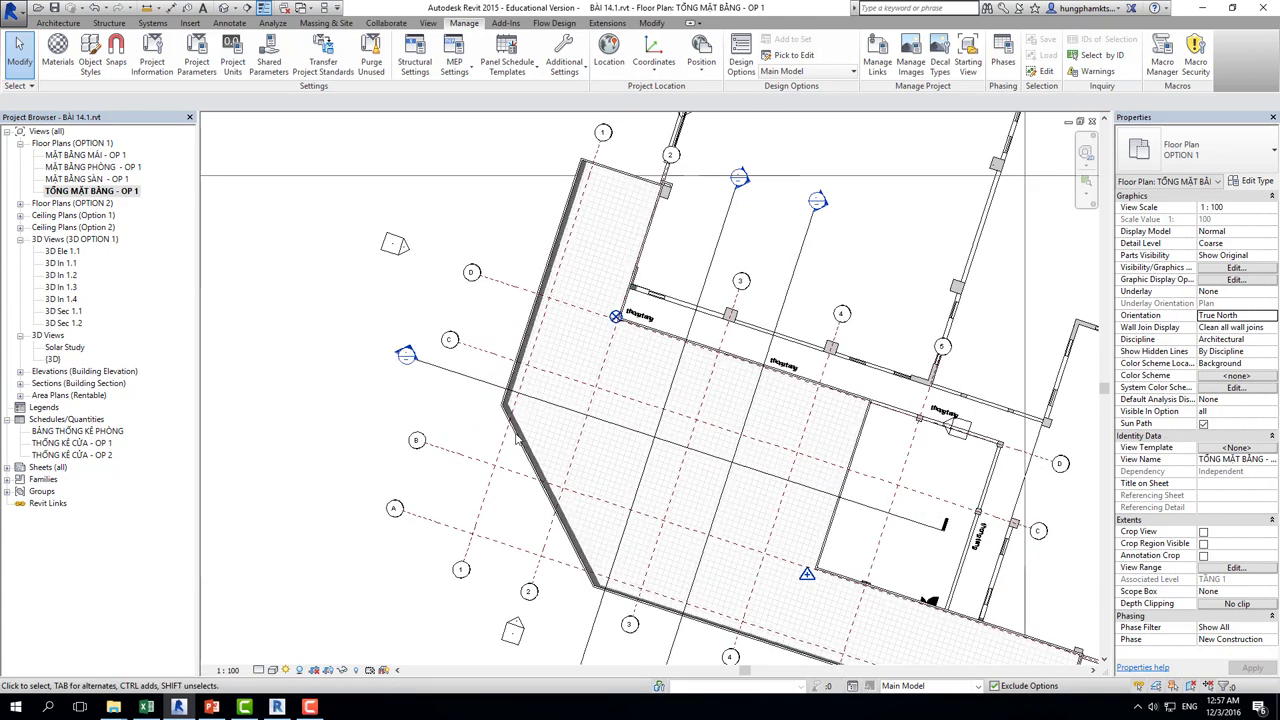
scroll(517, 437, "down", 3)
scroll(517, 437, "down", 2)
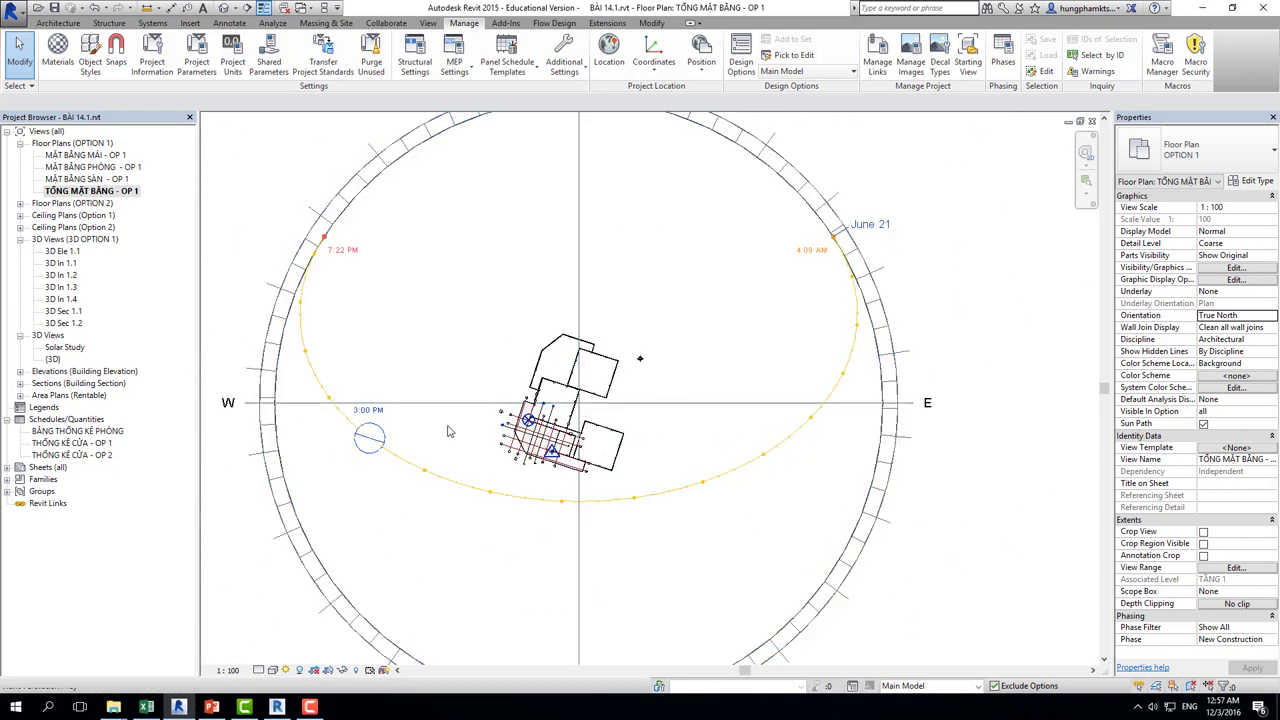
mouse_move(369, 445)
left_mouse_down()
mouse_move(525, 500)
mouse_move(735, 475)
mouse_move(729, 506)
left_mouse_up()
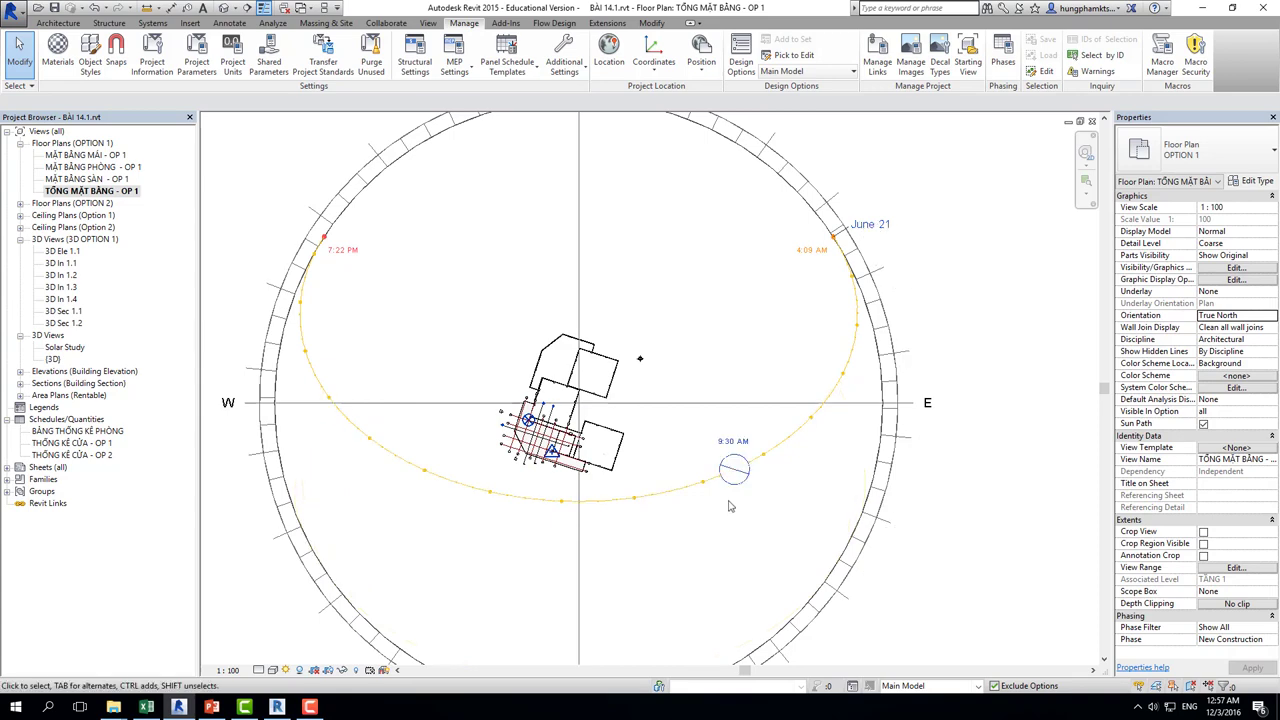
Reapply the Đông chí - 15h preset and return to the Solar Study 3D view.
left_click(286, 669)
left_click(318, 623)
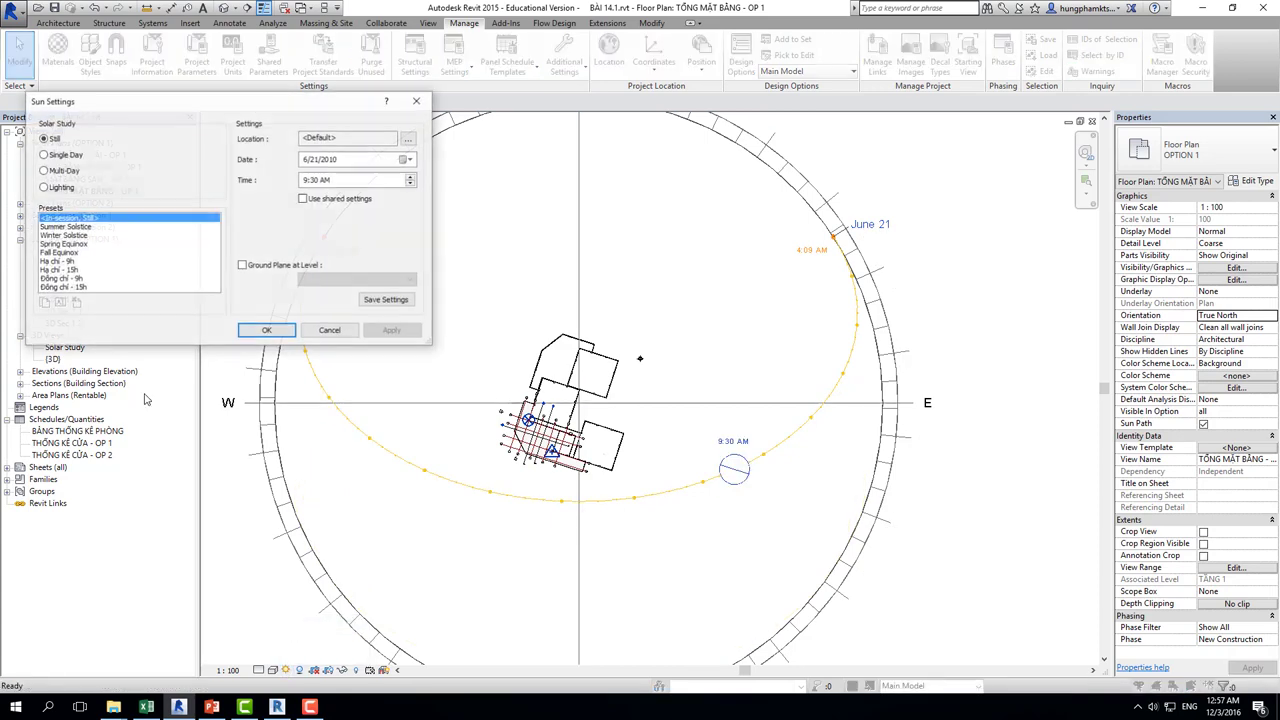
left_click(68, 287)
left_click(368, 336)
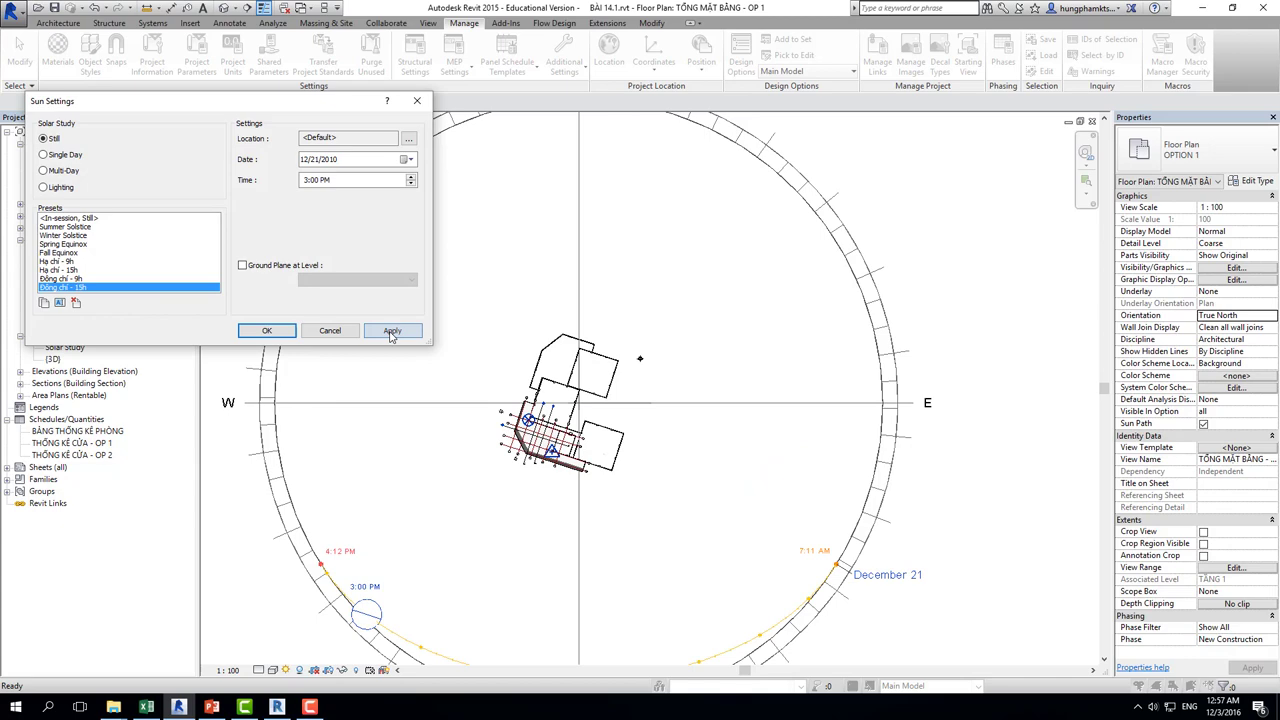
left_click(260, 334)
scroll(540, 460, "up", 4)
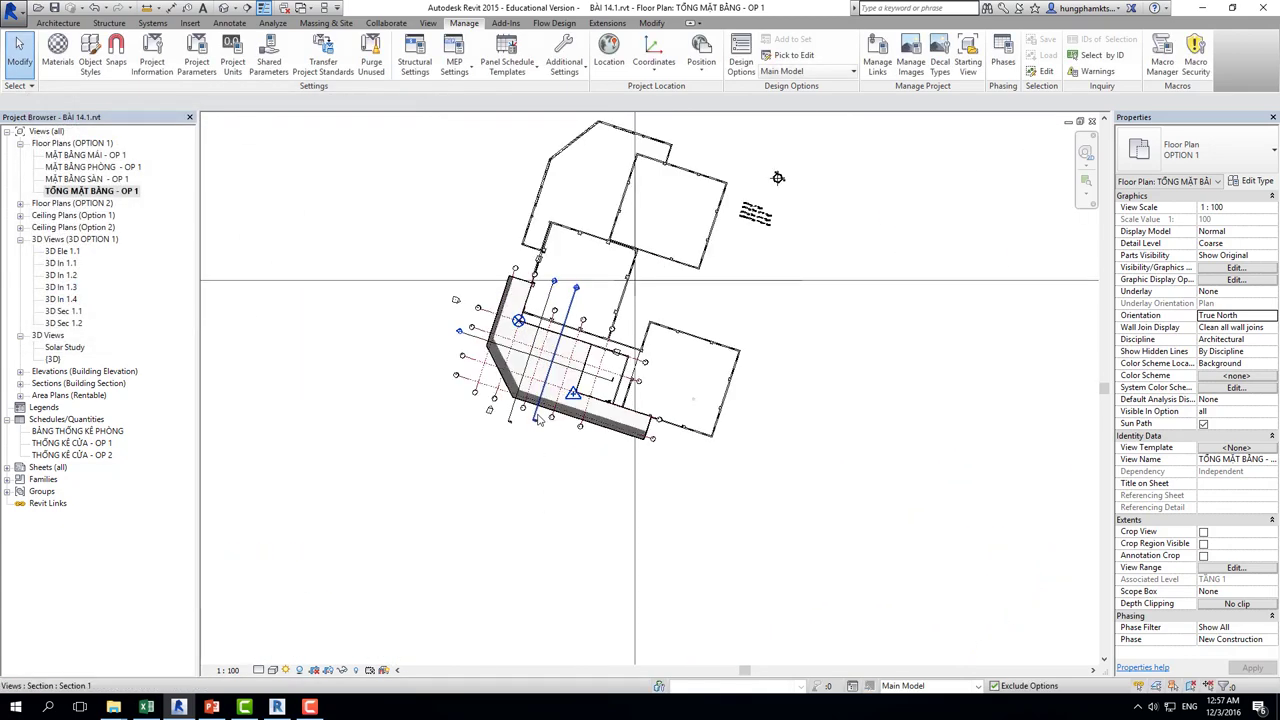
scroll(540, 420, "up", 2)
scroll(540, 420, "down", 4)
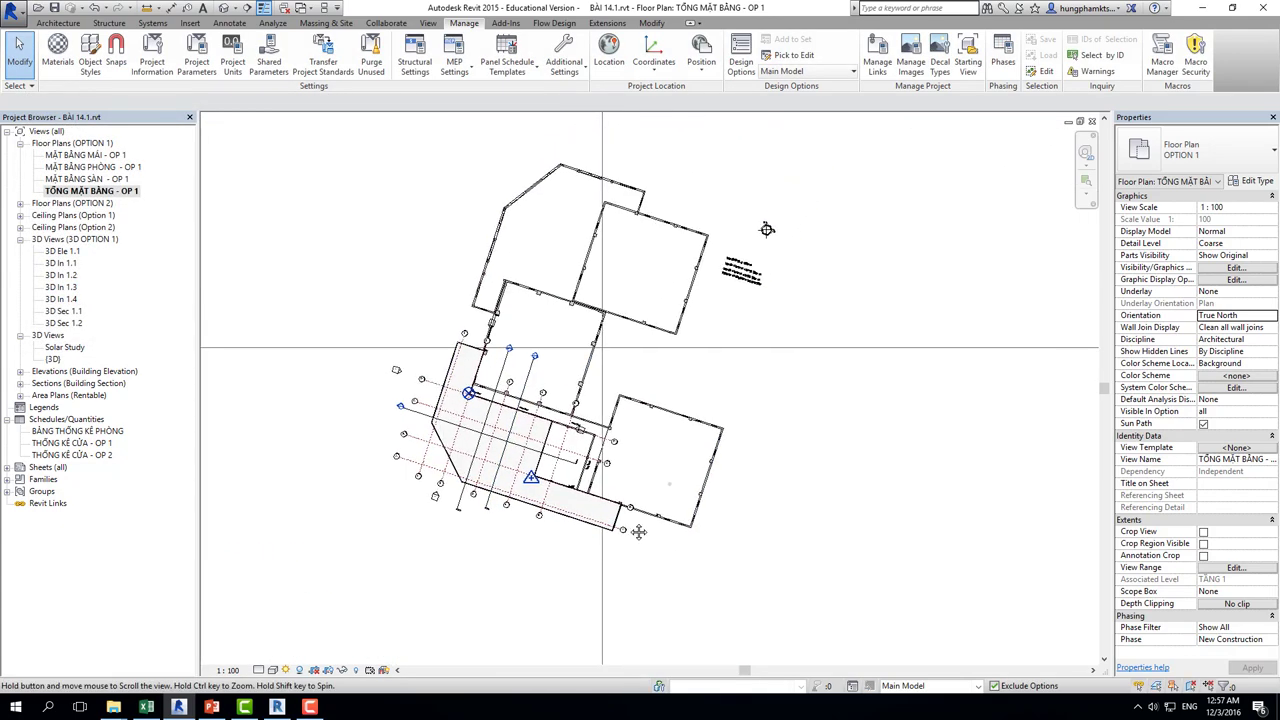
scroll(548, 447, "down", 1)
scroll(570, 340, "down", 2)
scroll(570, 340, "up", 1)
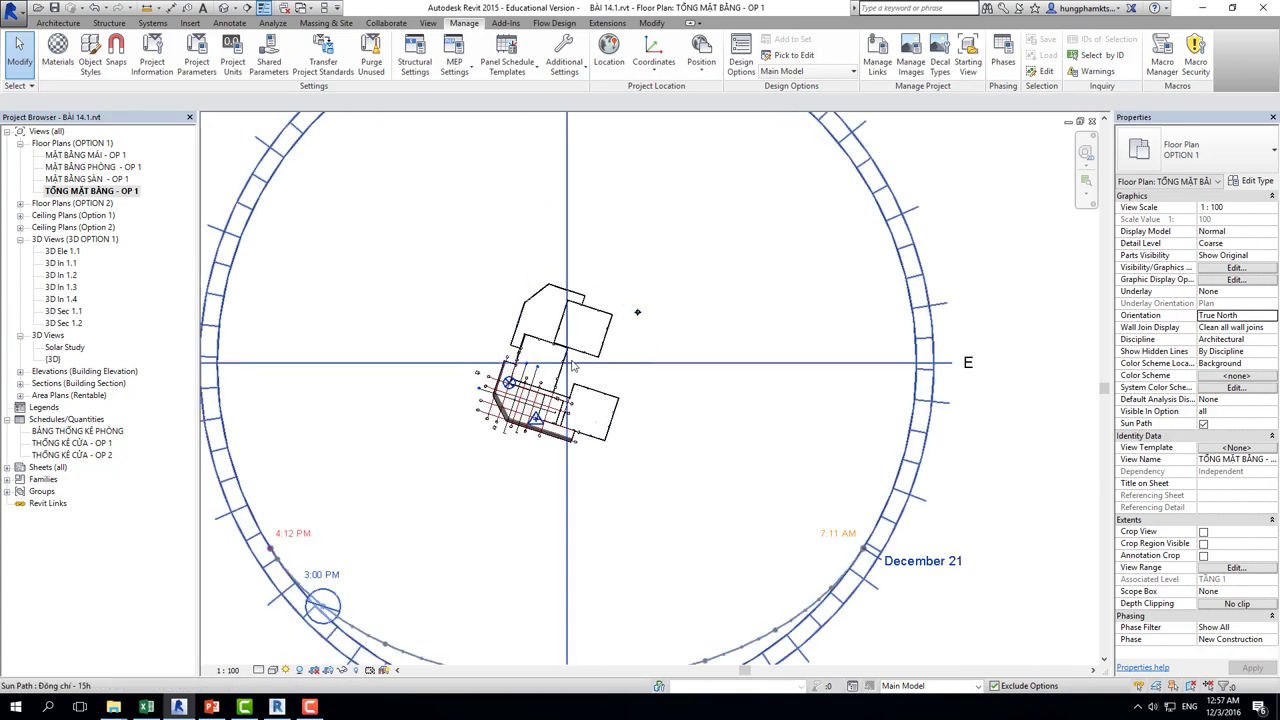
scroll(574, 333, "down", 1)
double_click(65, 347)
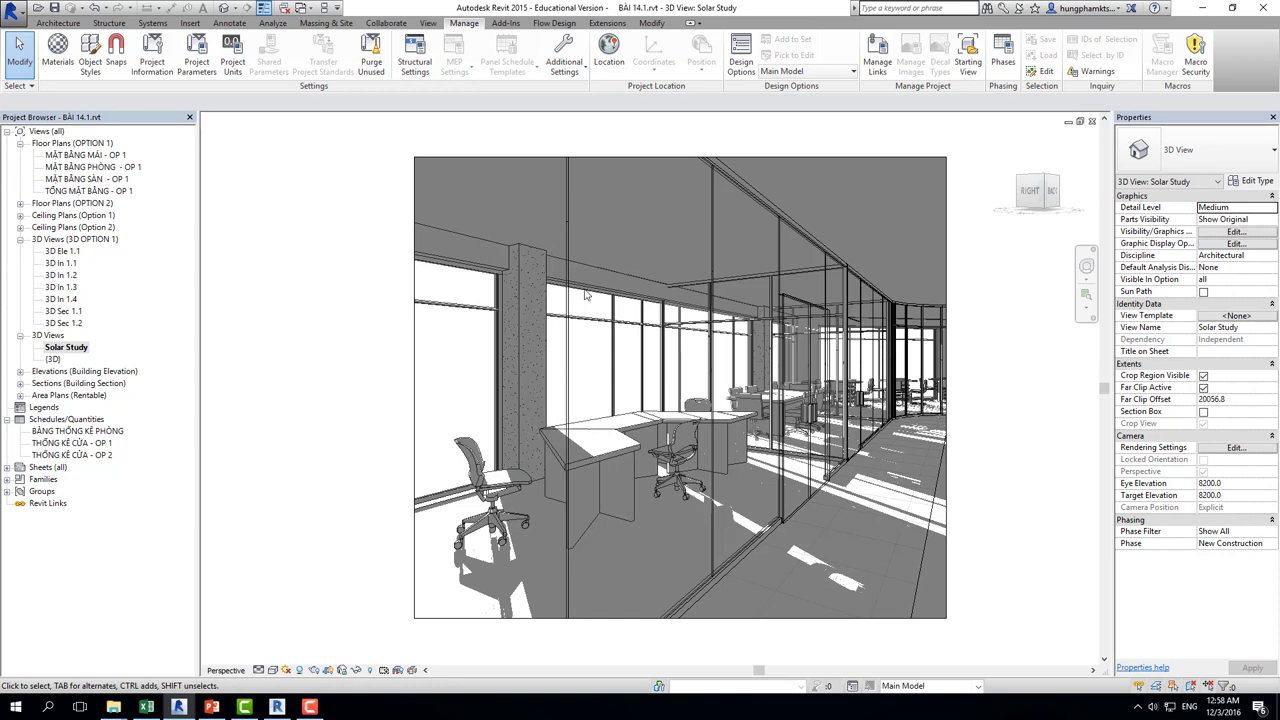
Switch to the Revit 2017 project, orbit its default 3D view, and open 3D Interior Rener 2.
left_click(277, 707)
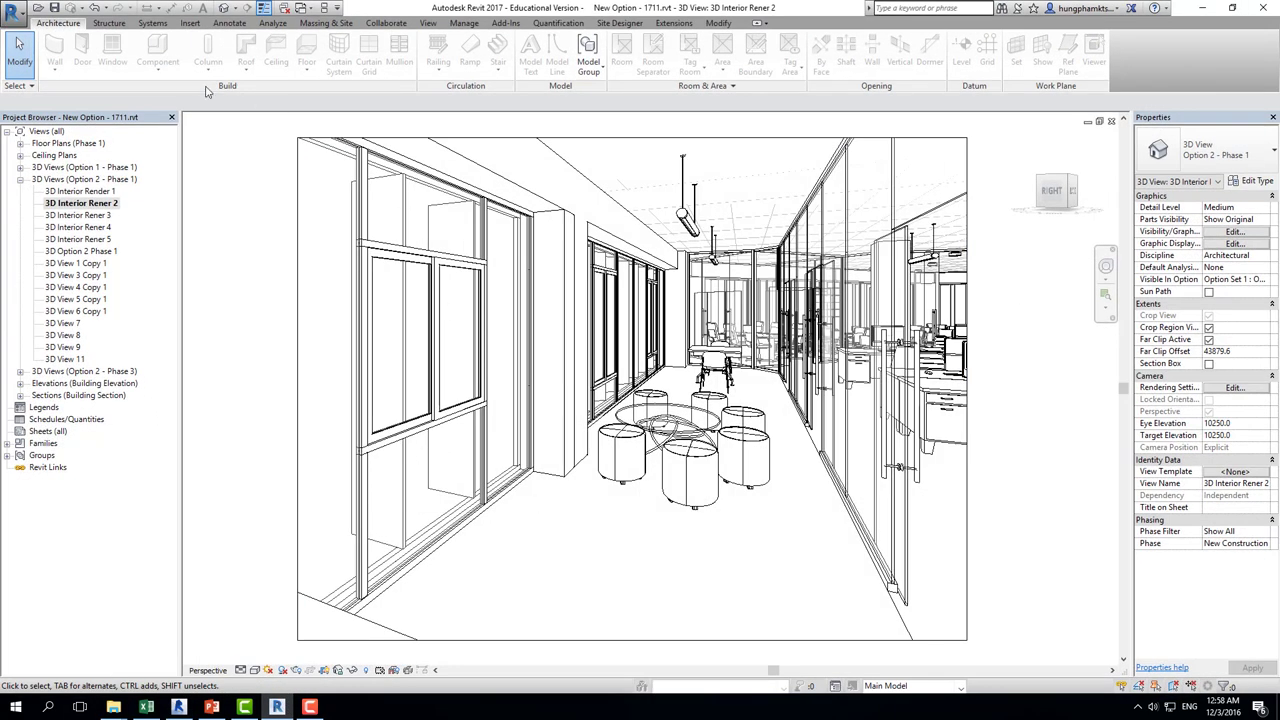
left_click(224, 8)
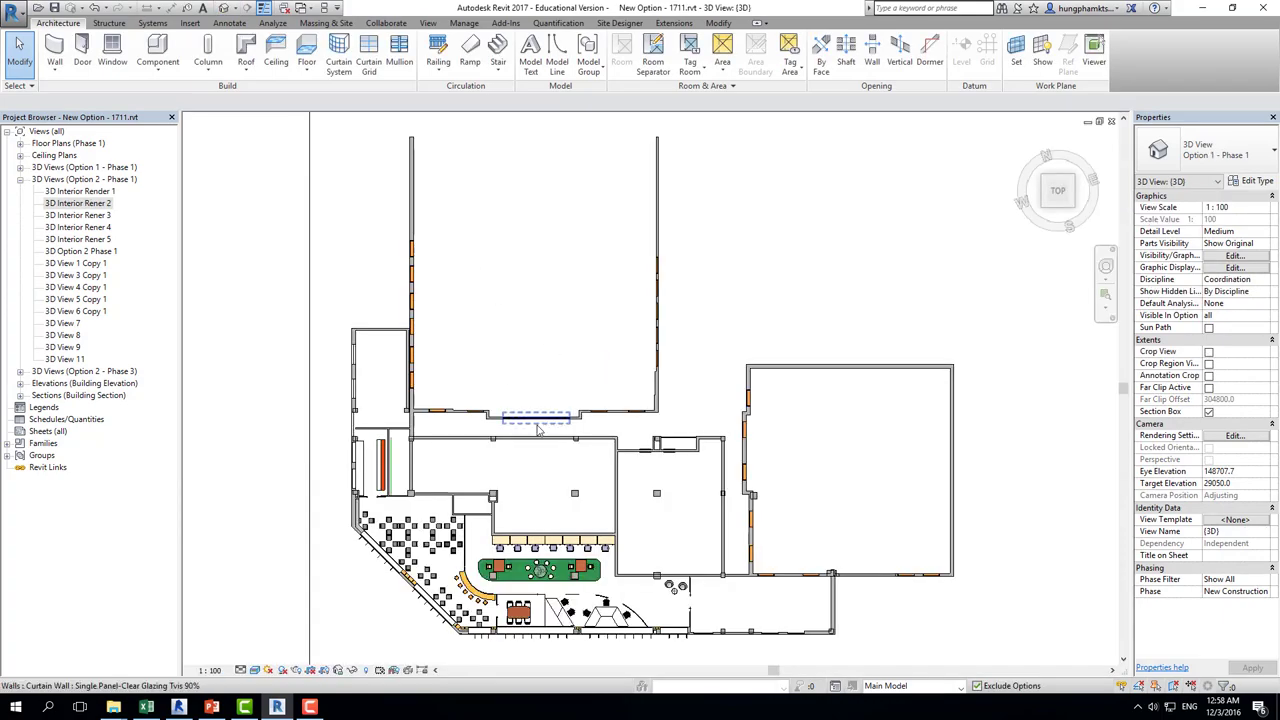
middle_click_drag(500, 220, 596, 155, "shift")
scroll(607, 457, "up", 2)
scroll(607, 457, "up", 2)
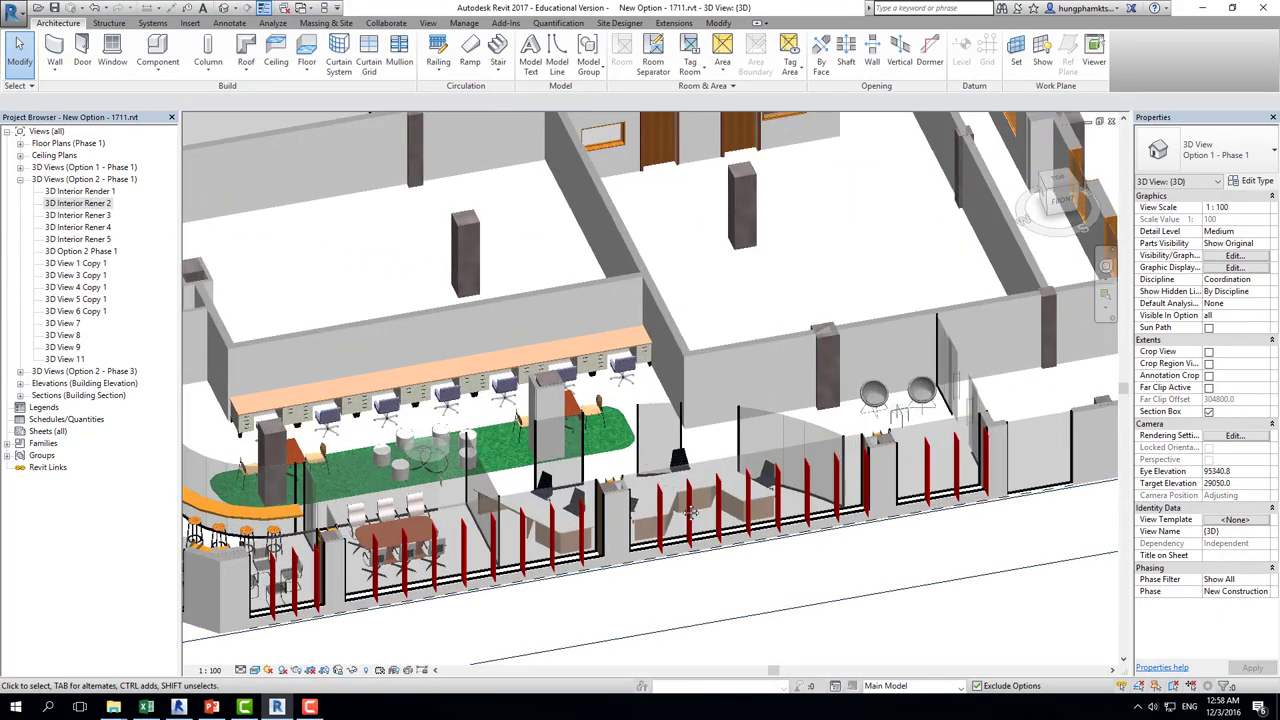
scroll(607, 457, "up", 2)
mouse_move(607, 457)
middle_mouse_down("shift")
mouse_move(940, 314)
mouse_move(803, 420)
middle_mouse_up("shift")
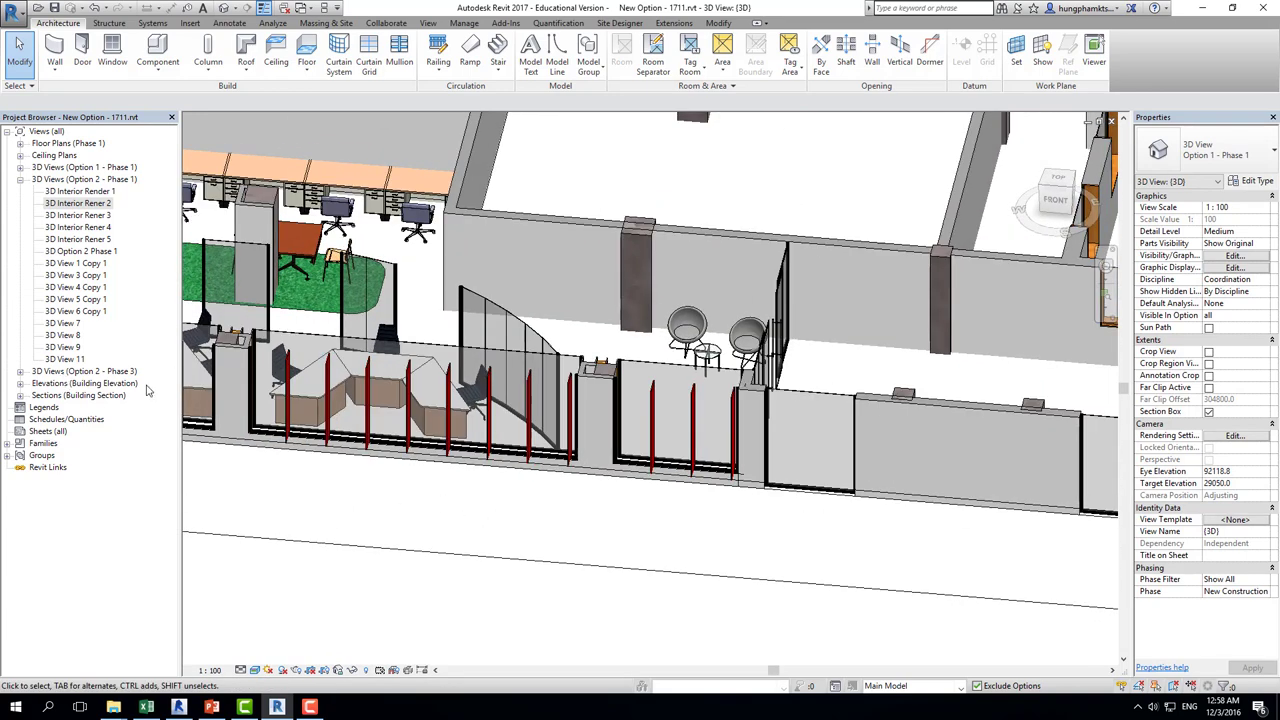
double_click(95, 204)
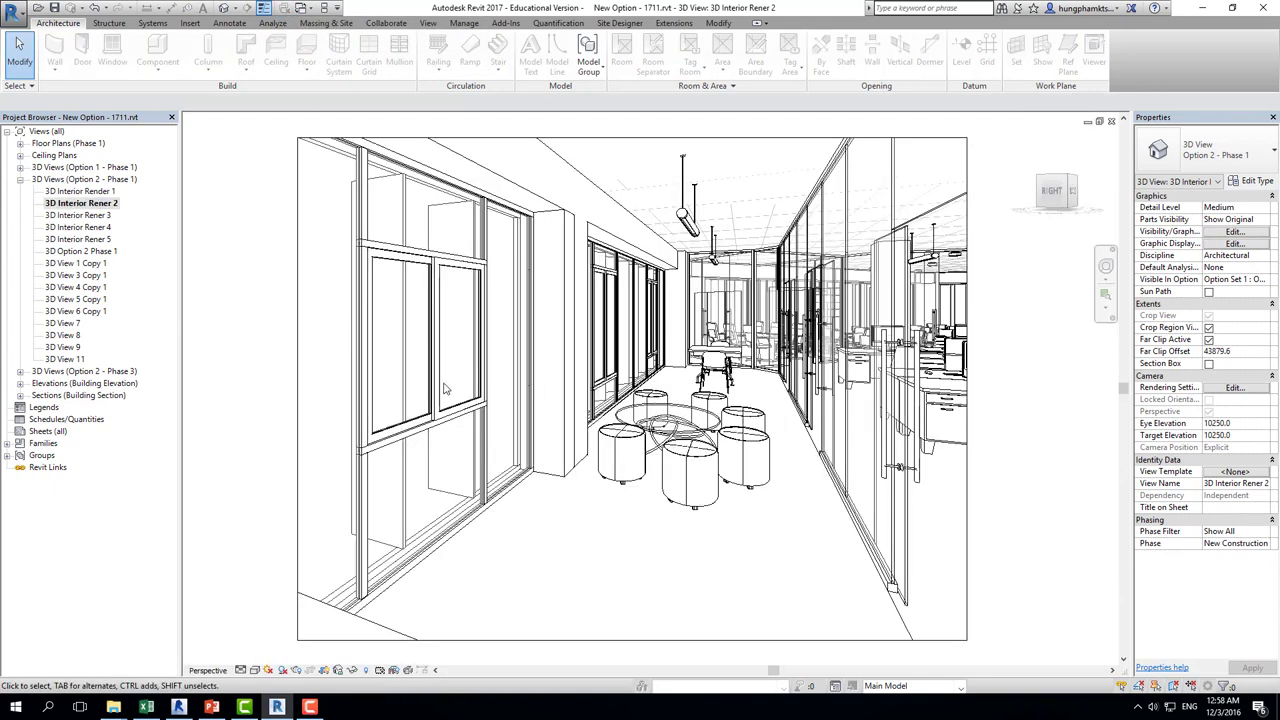
Toggle sun shadows and make Option 2 Phase 1 the active design option.
left_click(290, 674)
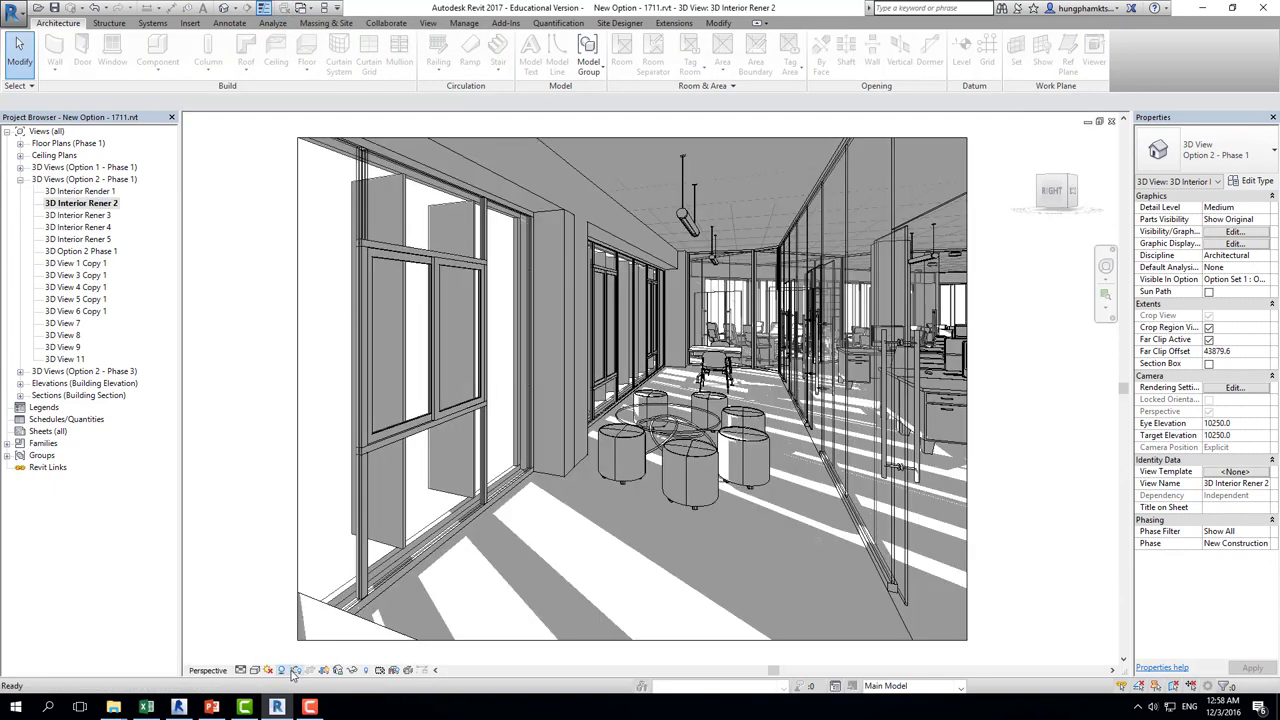
left_click(290, 674)
middle_click_drag(500, 526, 452, 528)
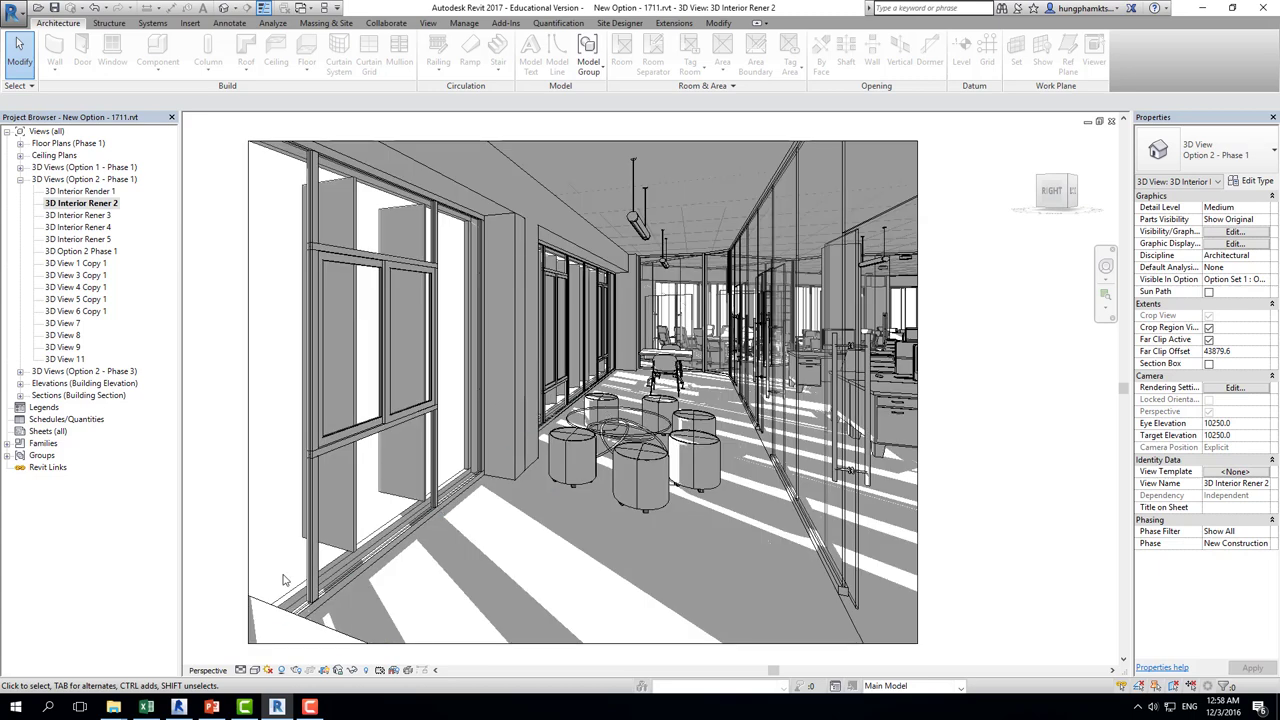
left_click(874, 688)
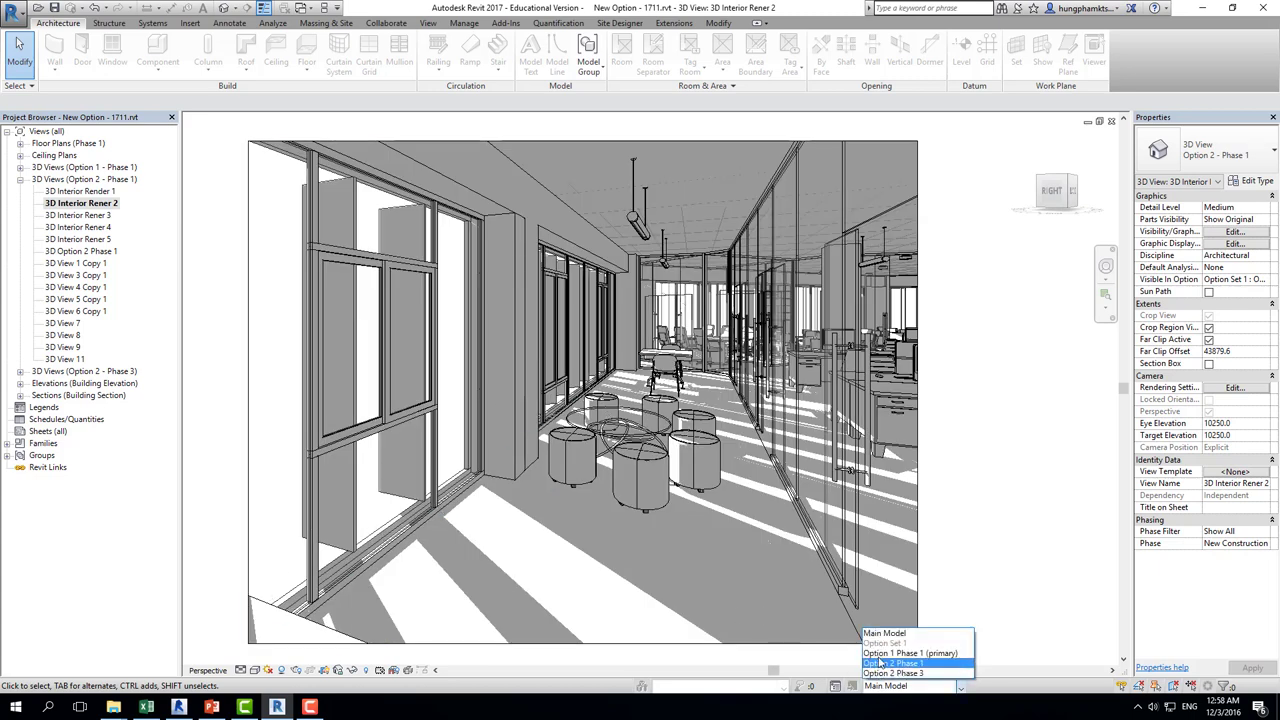
left_click(890, 664)
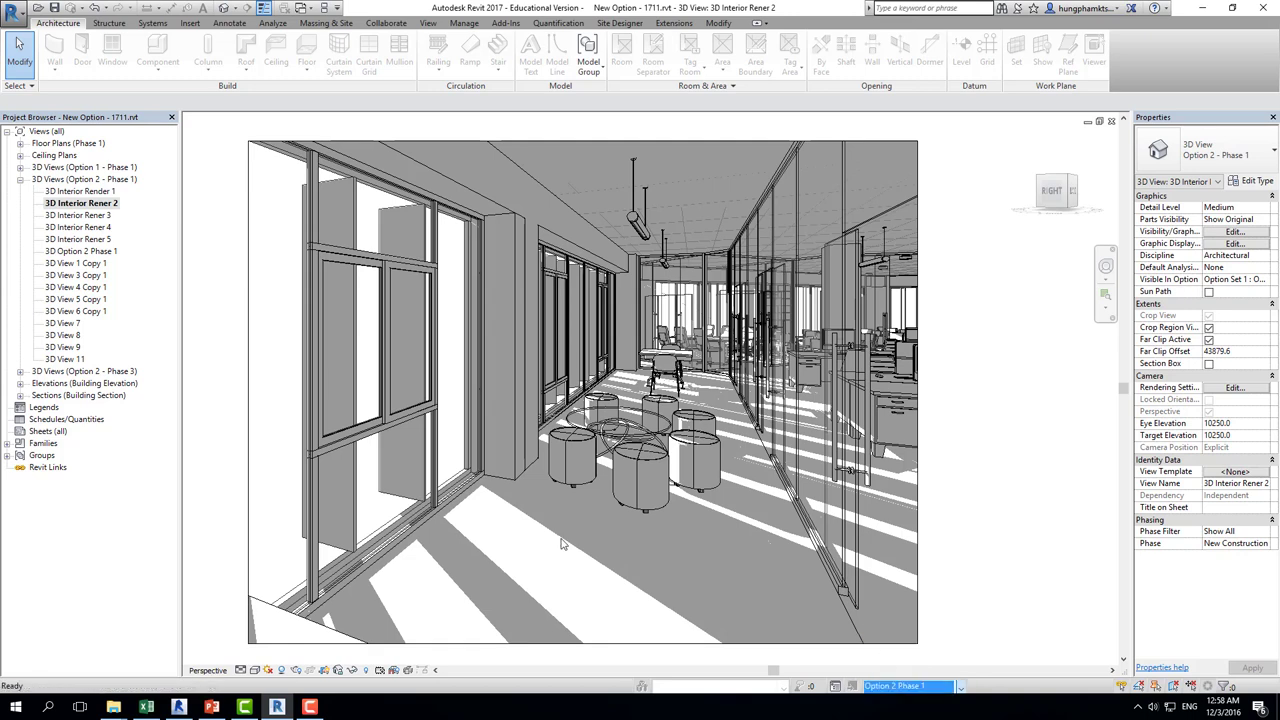
left_click(361, 552)
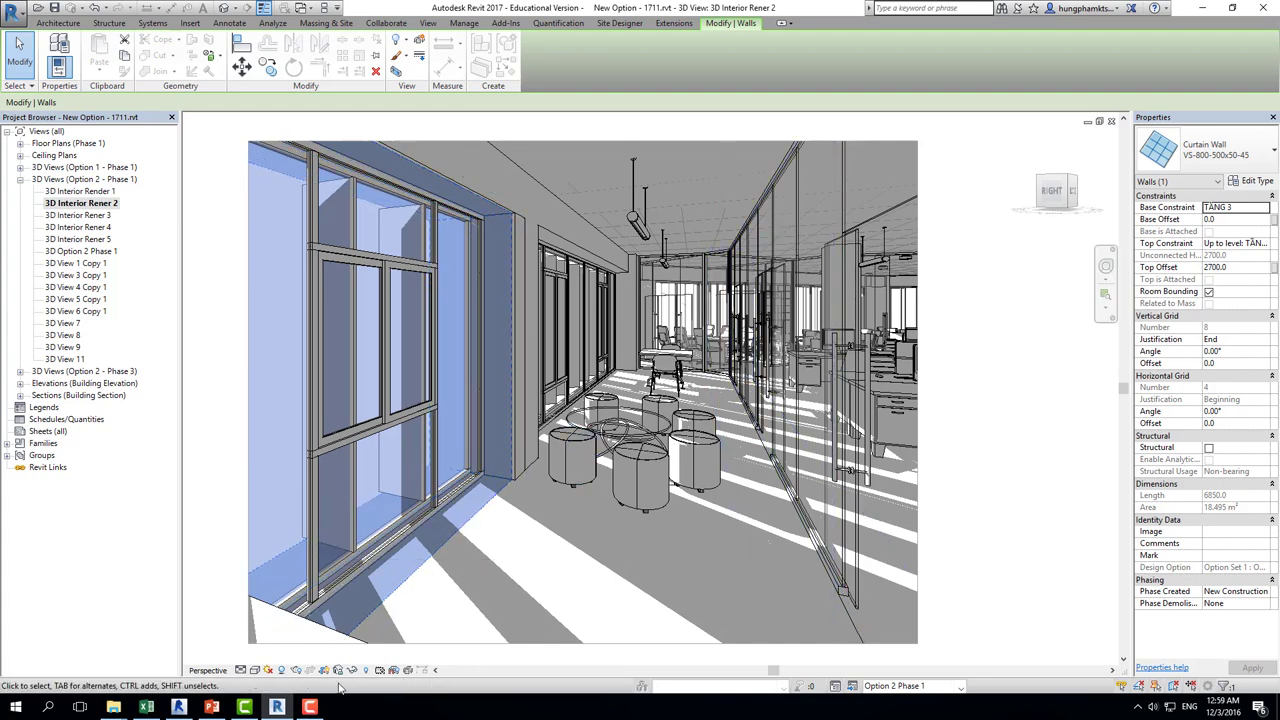
Hide the curtain wall grid element in this view with EH.
right_click(273, 469)
mouse_move(318, 235)
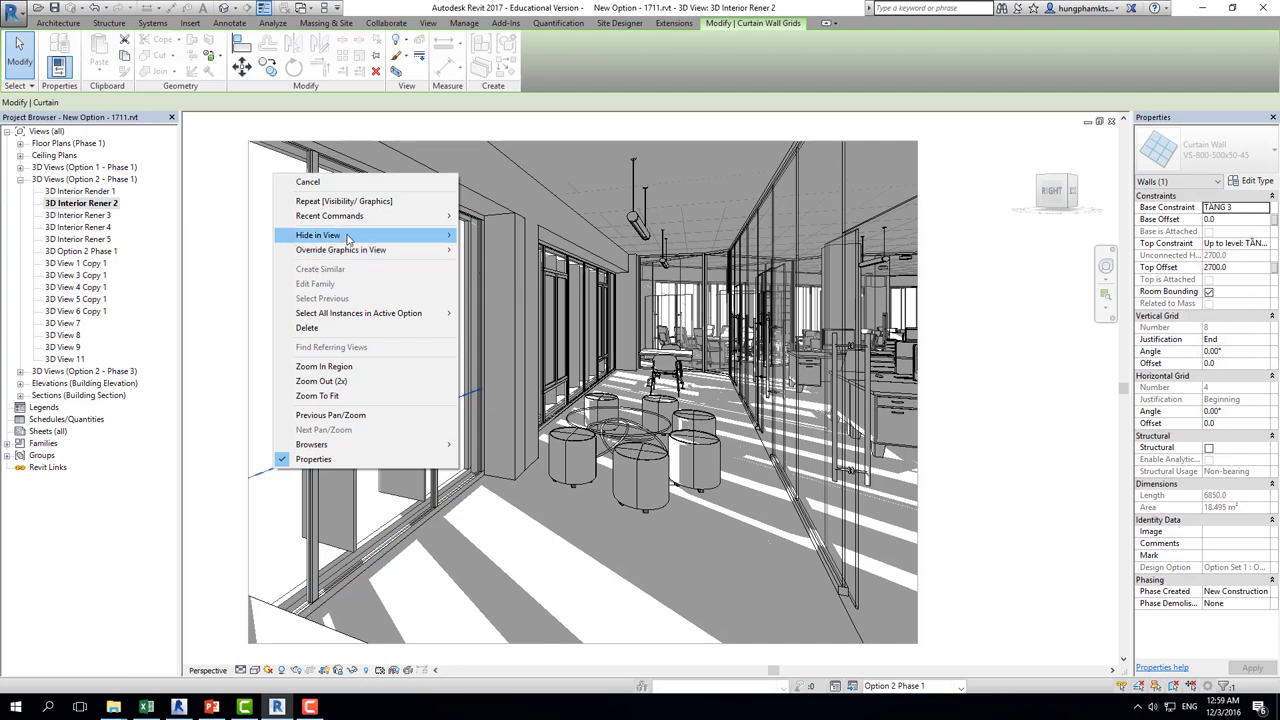
left_click(337, 566)
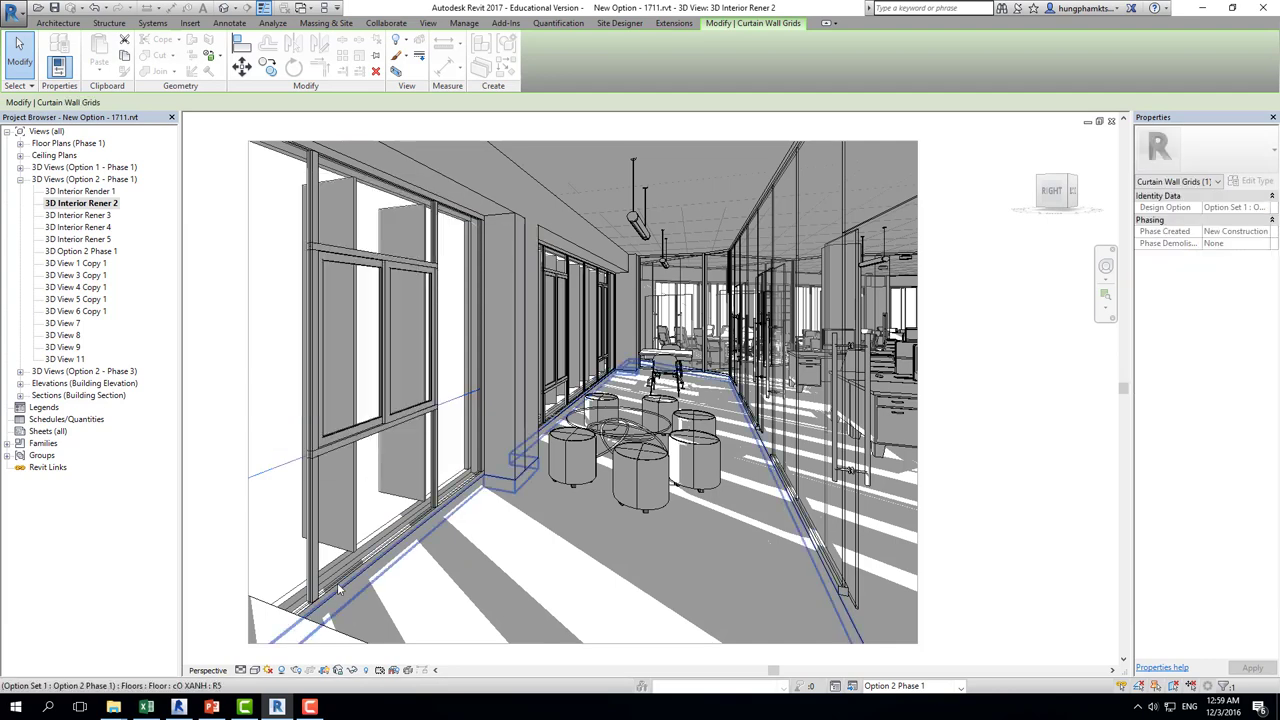
key("e")
key("h")
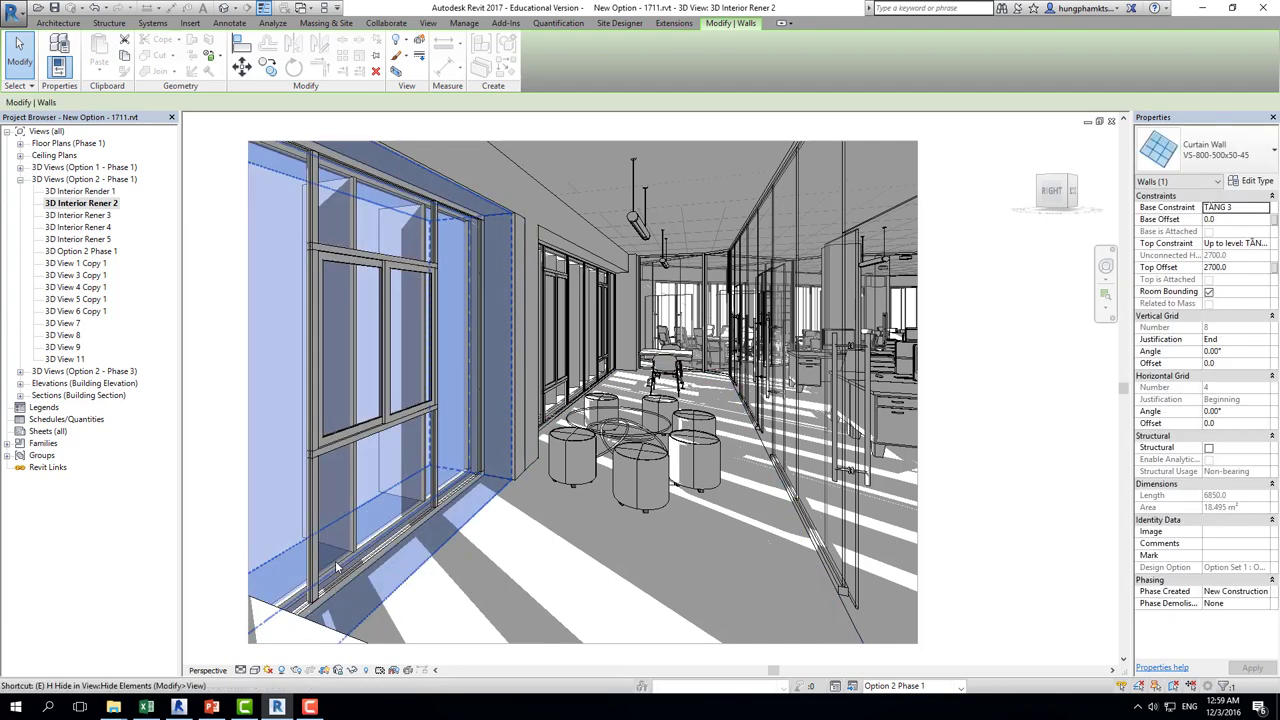
Zoom in around the stools and select the left window curtain wall.
middle_click_drag(593, 607, 571, 578)
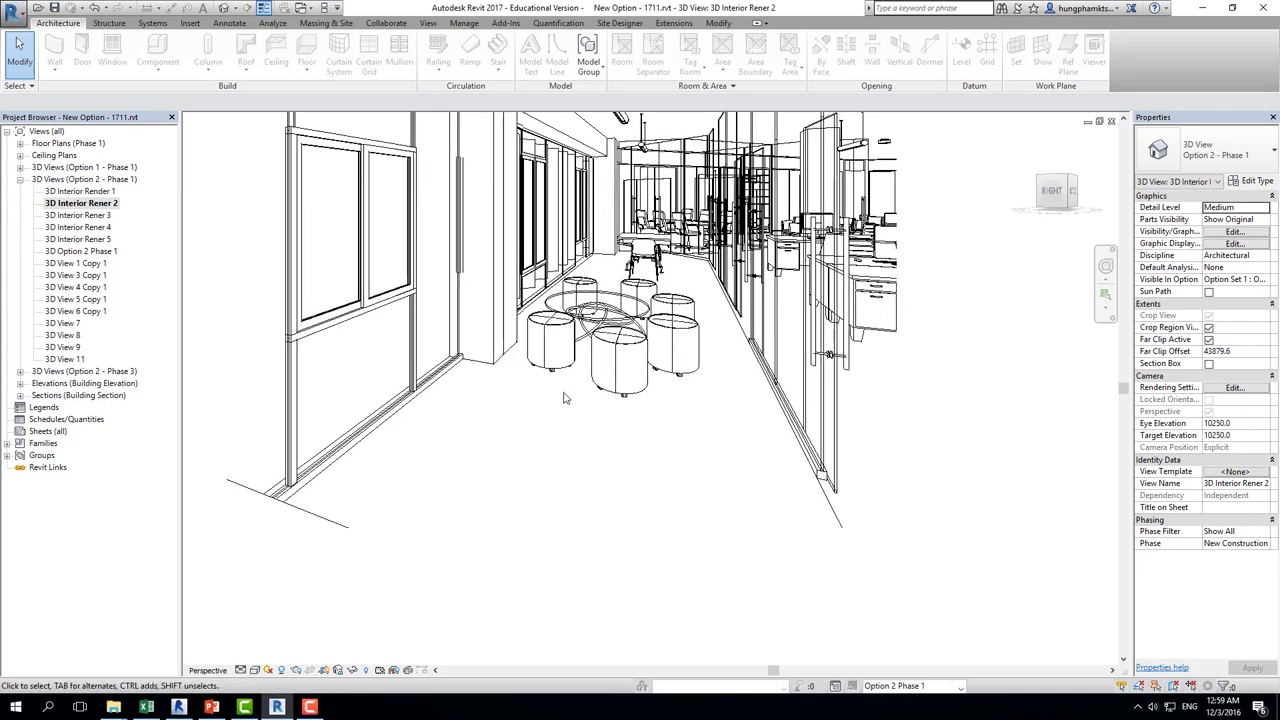
scroll(530, 300, "up", 2)
scroll(530, 300, "up", 2)
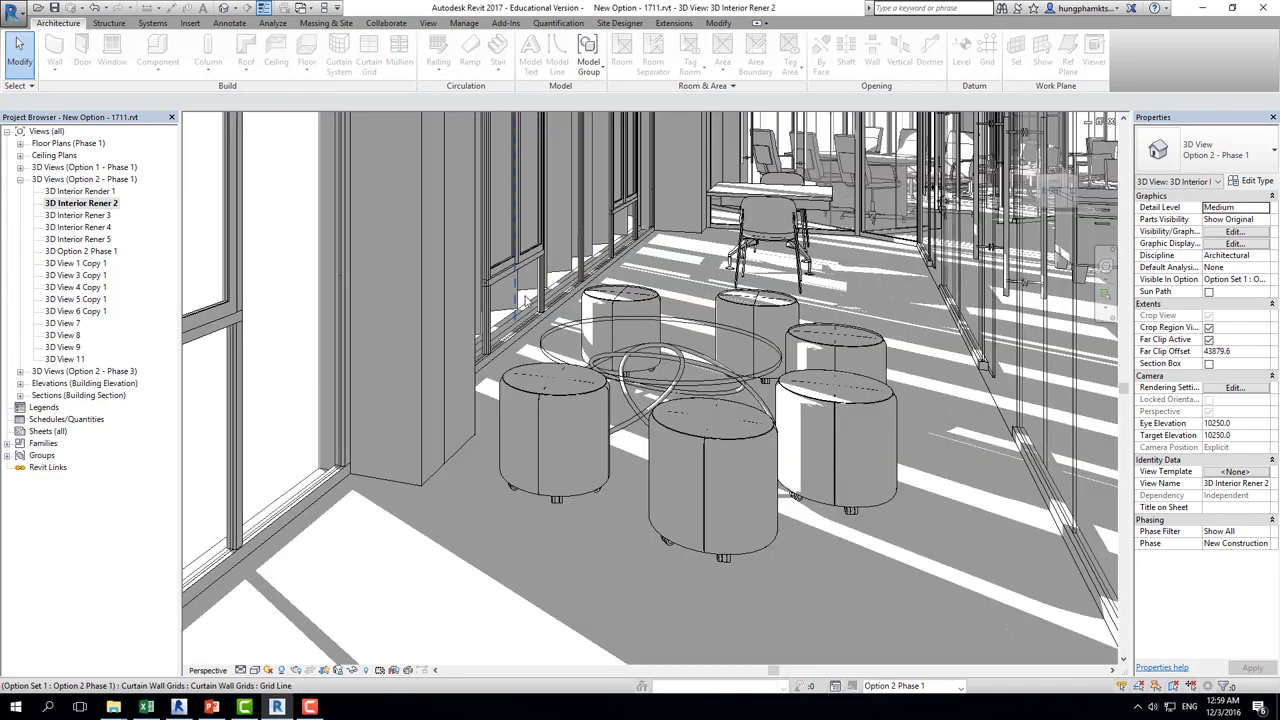
left_click(519, 306)
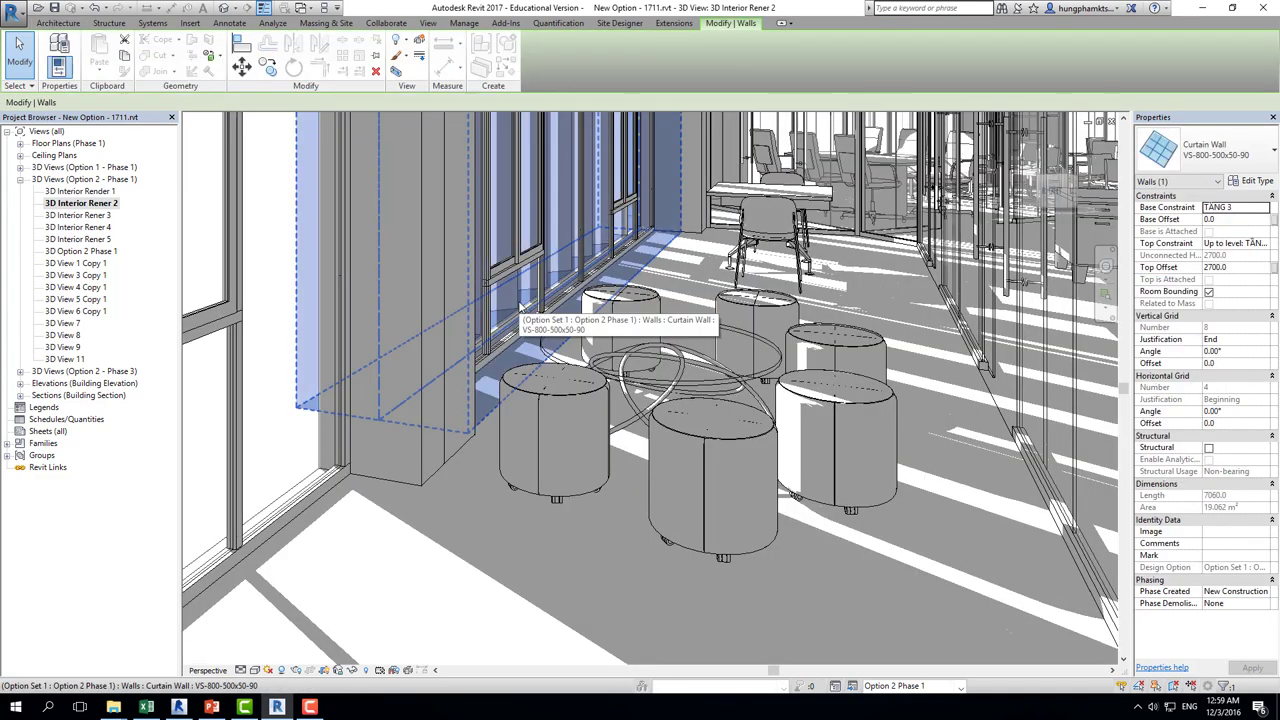
key("Escape")
scroll(776, 400, "down", 3)
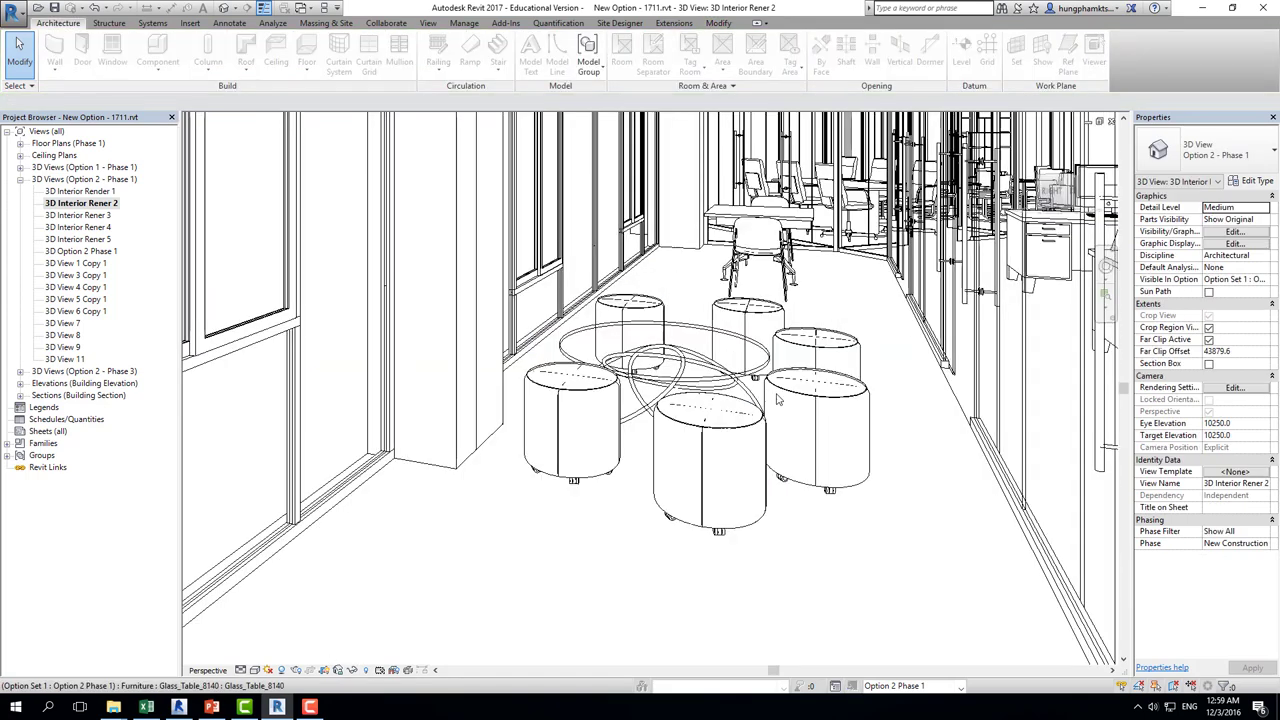
scroll(776, 400, "down", 2)
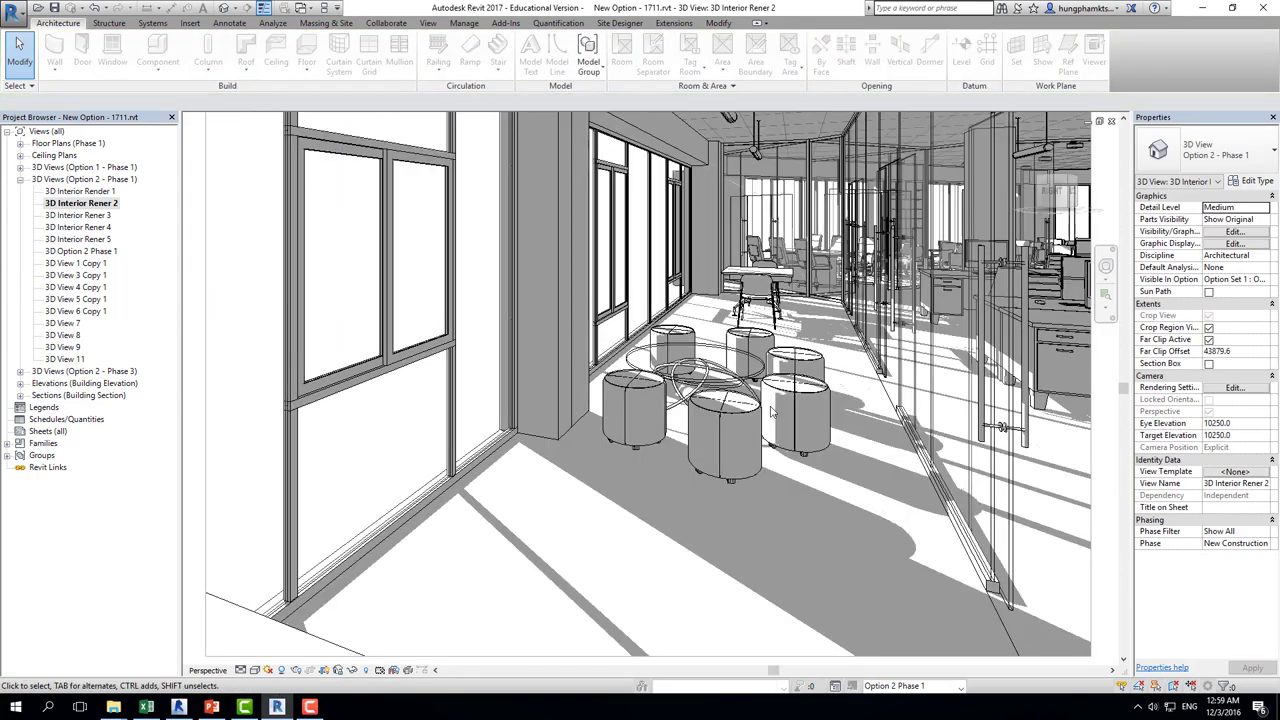
scroll(770, 413, "down", 2)
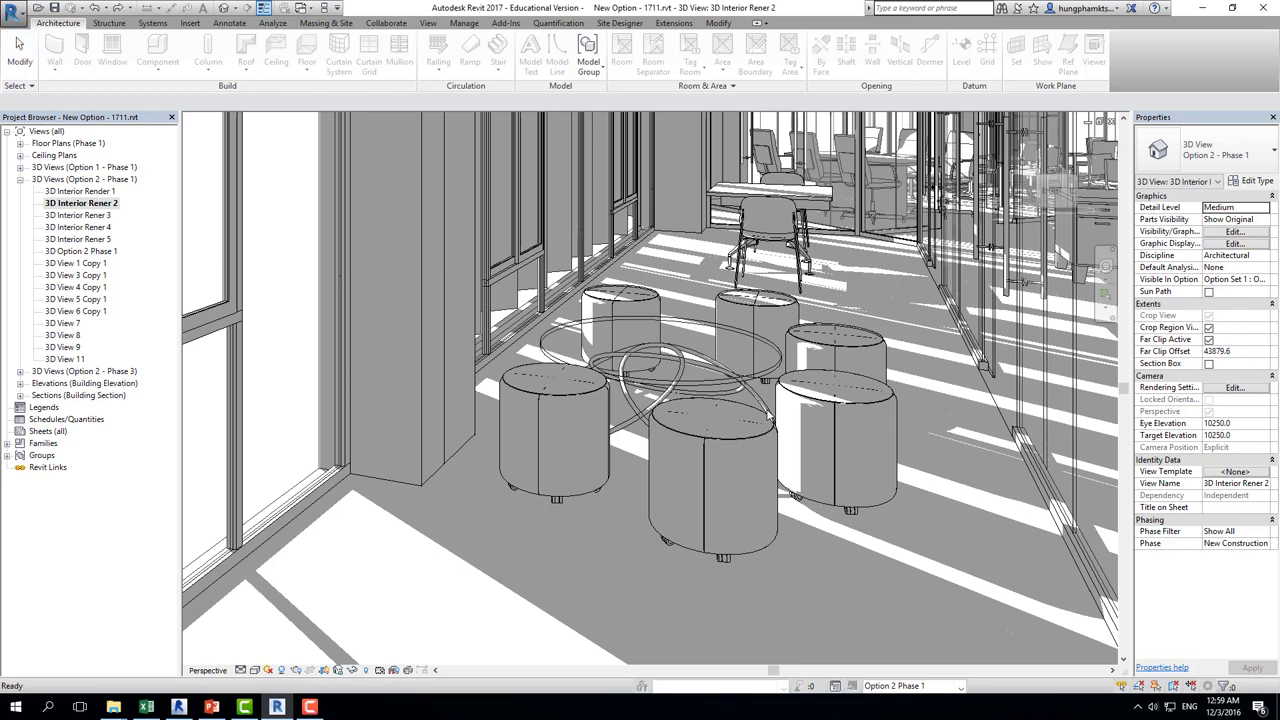
scroll(770, 413, "down", 2)
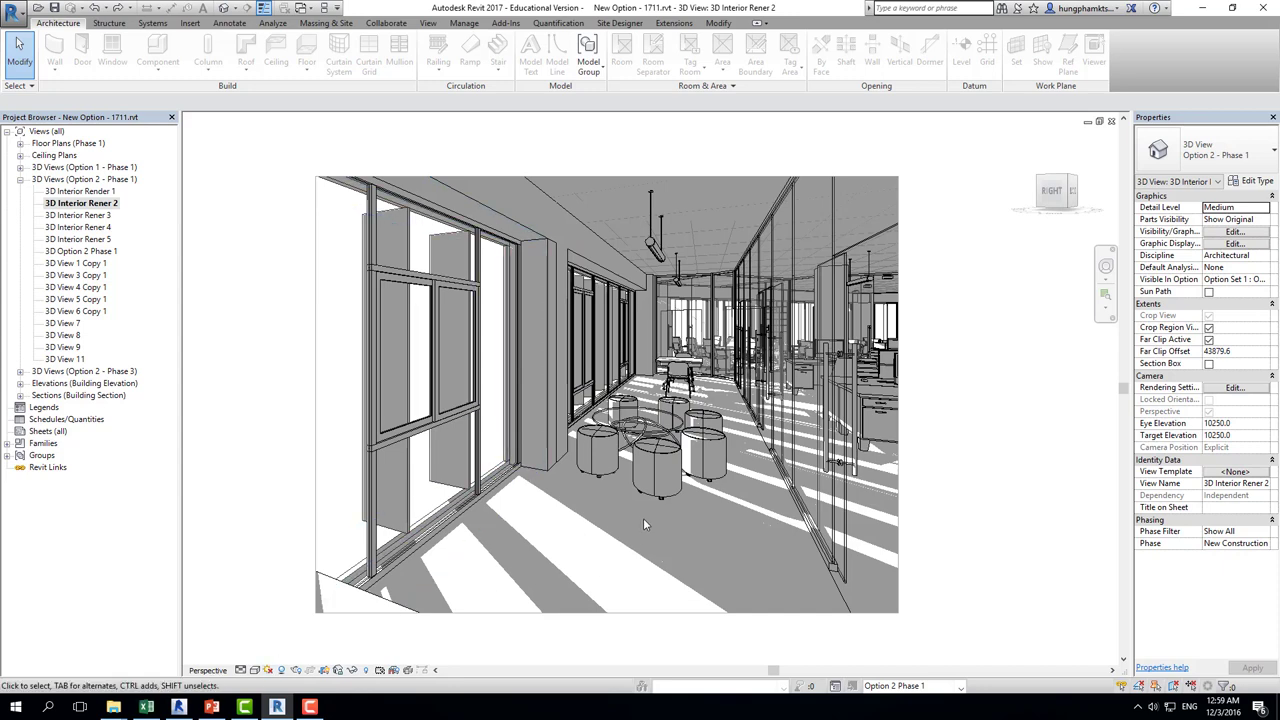
left_click(407, 528)
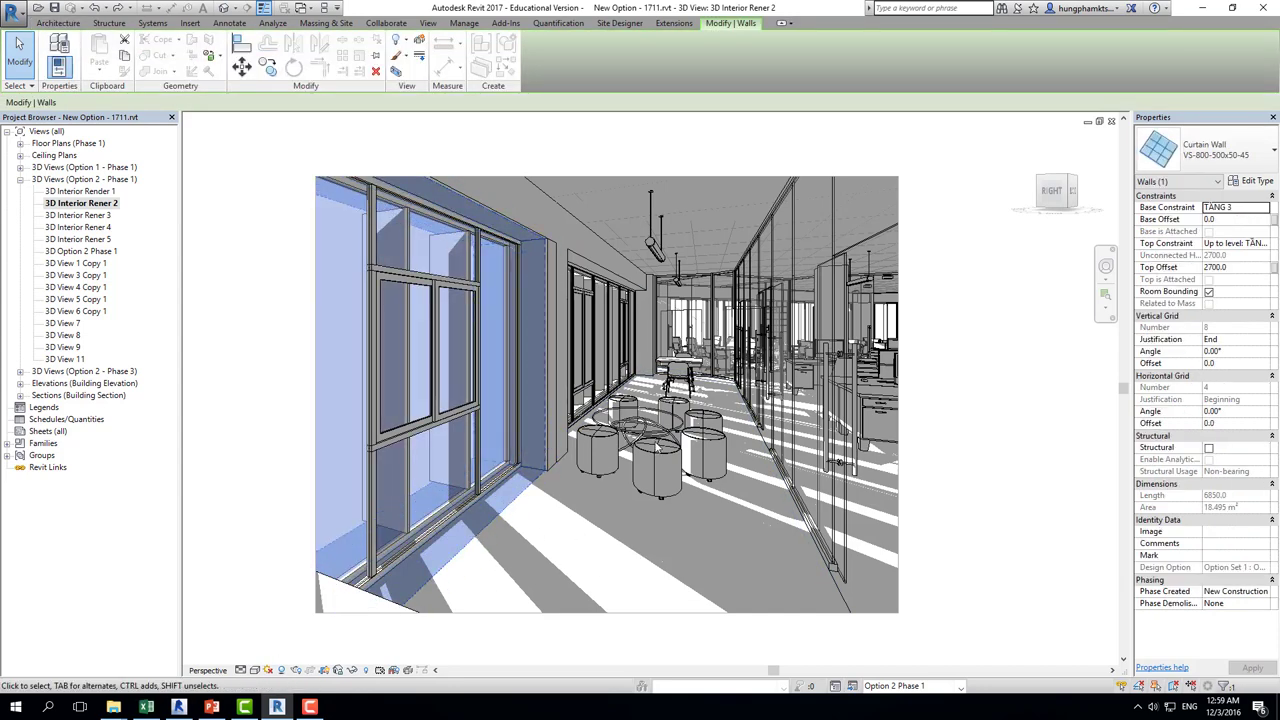
left_click(1215, 152)
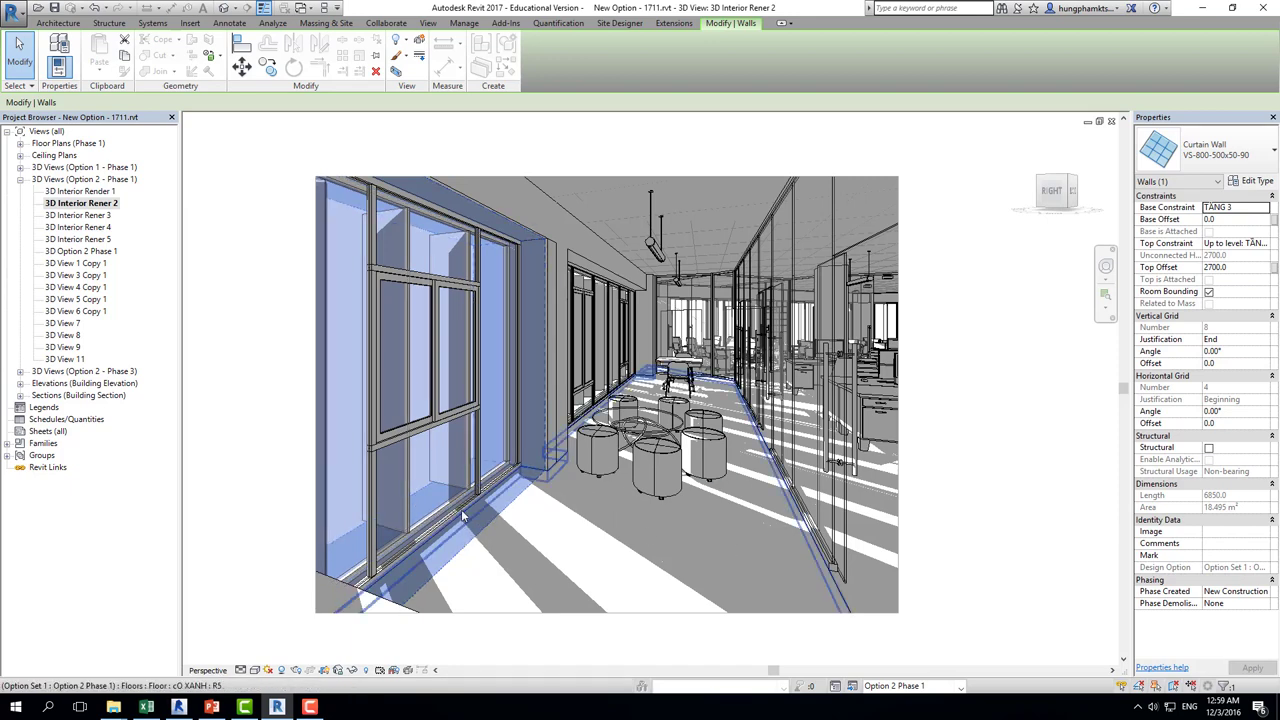
Change the left window curtain wall to type VS-600-500x50-45, accepting the mullion warning.
left_click(1225, 150)
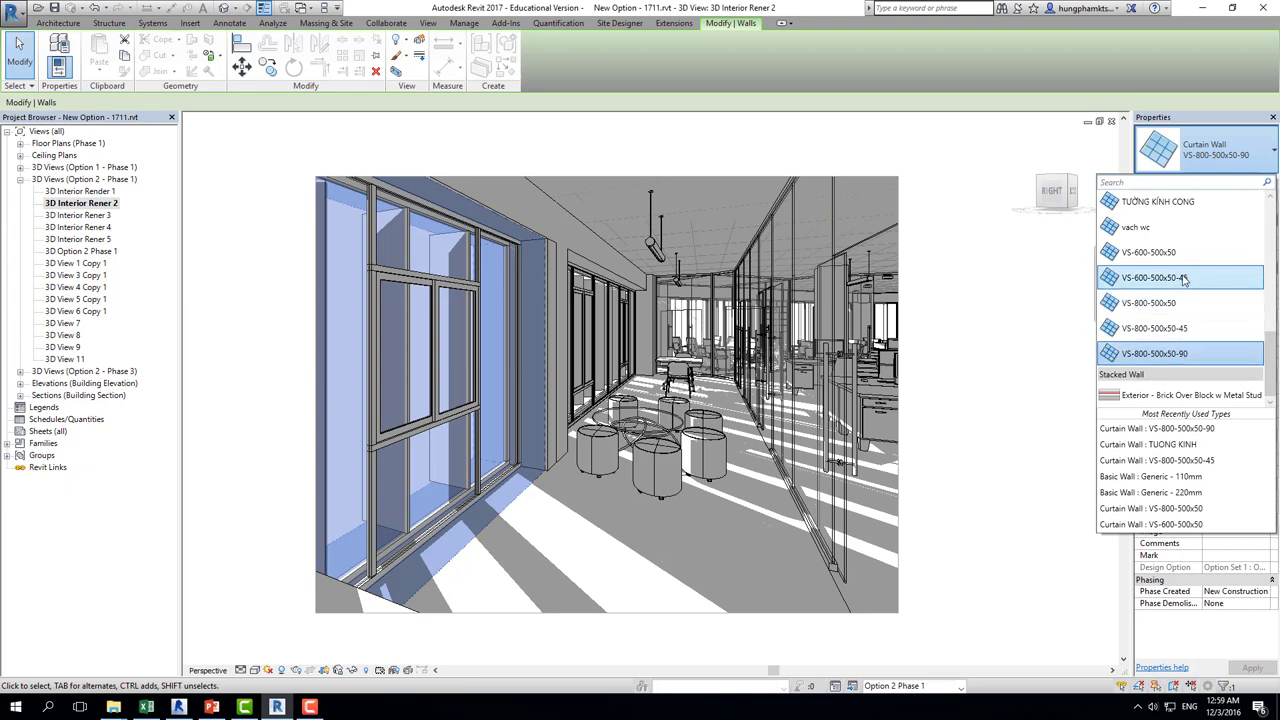
left_click(1155, 277)
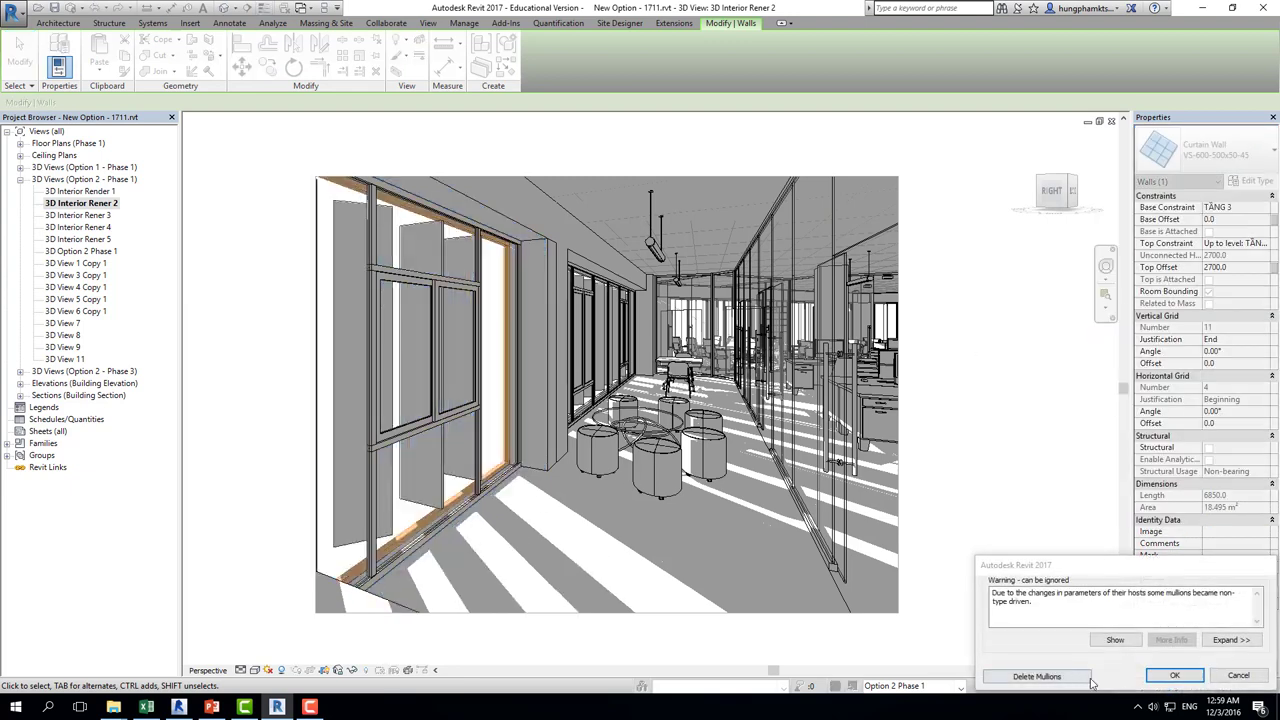
left_click(1175, 675)
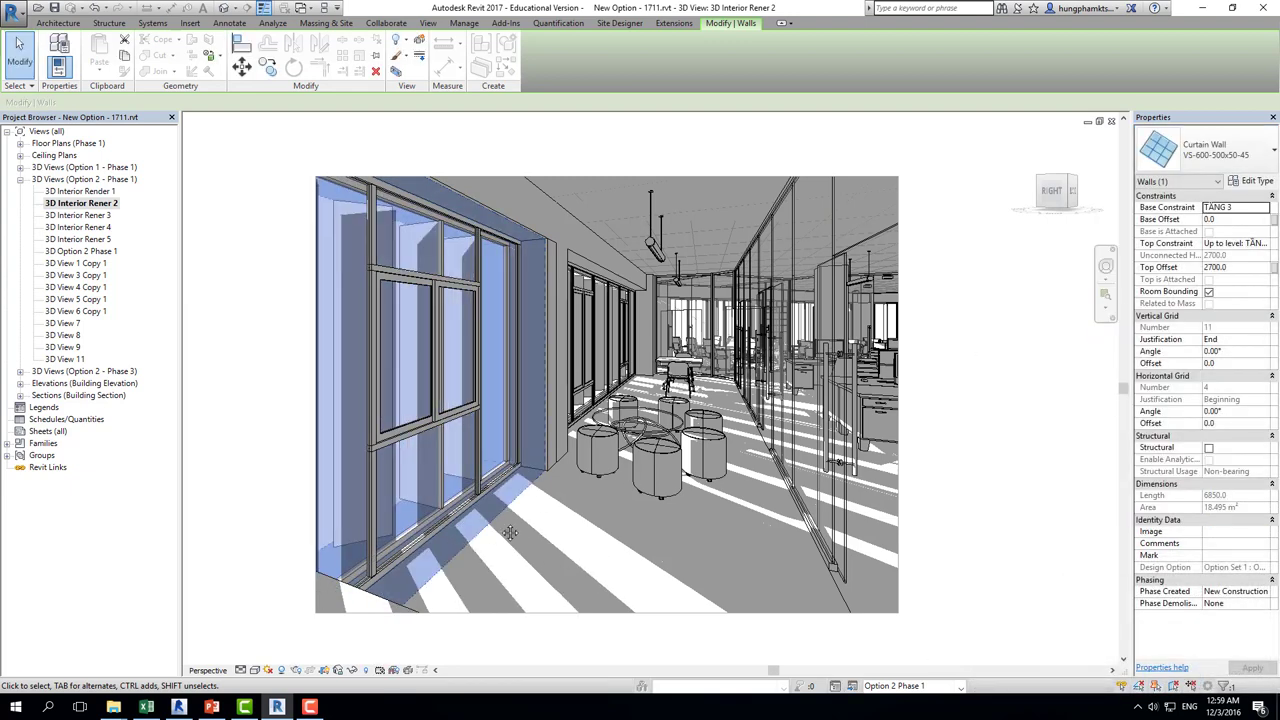
Retype the far window curtain wall to VS-600-500x50-45 as well.
middle_click_drag(510, 532, 617, 494)
scroll(690, 465, "up", 2)
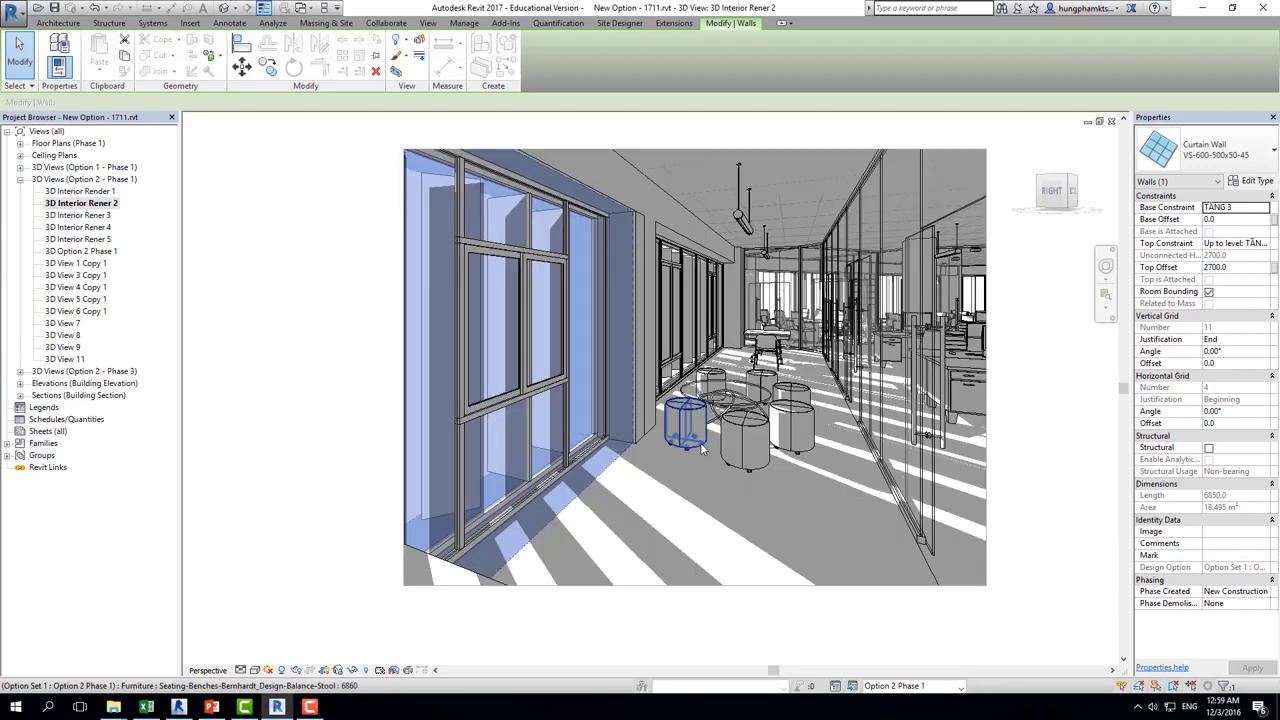
scroll(652, 436, "up", 2)
scroll(652, 436, "up", 2)
scroll(652, 436, "up", 2)
middle_click_drag(652, 436, 560, 478)
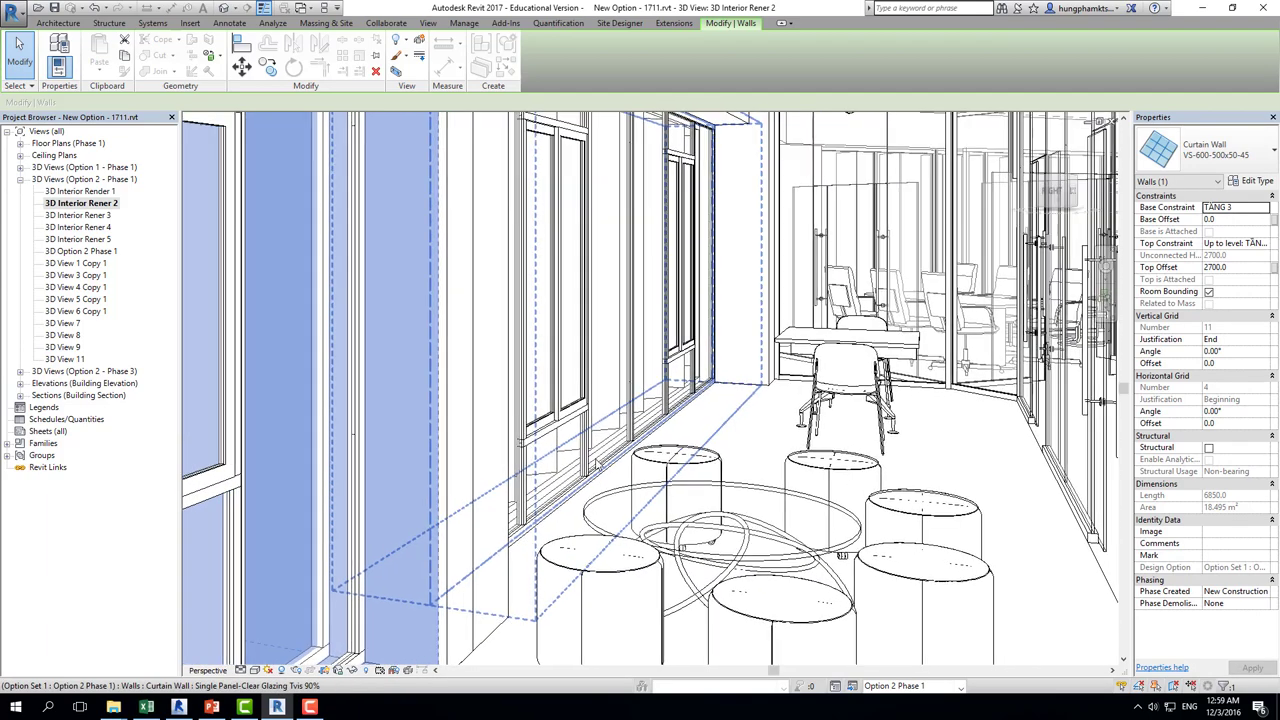
left_click(560, 482)
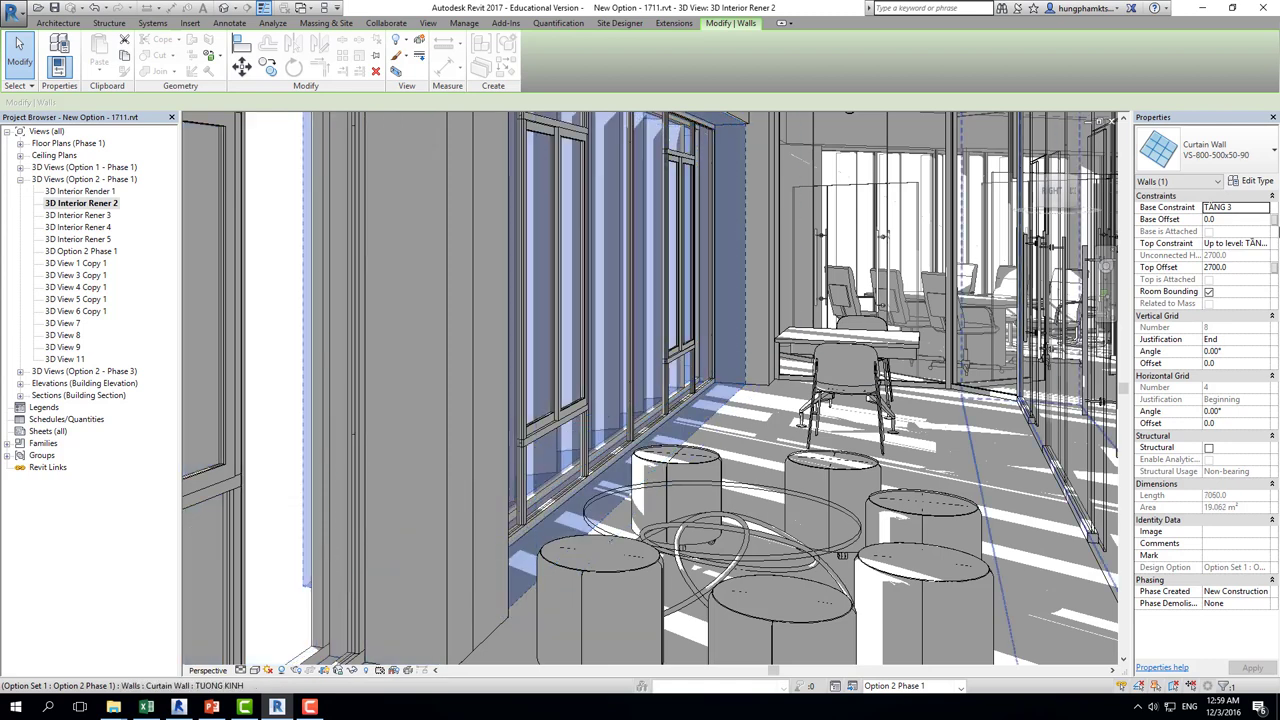
left_click(1210, 150)
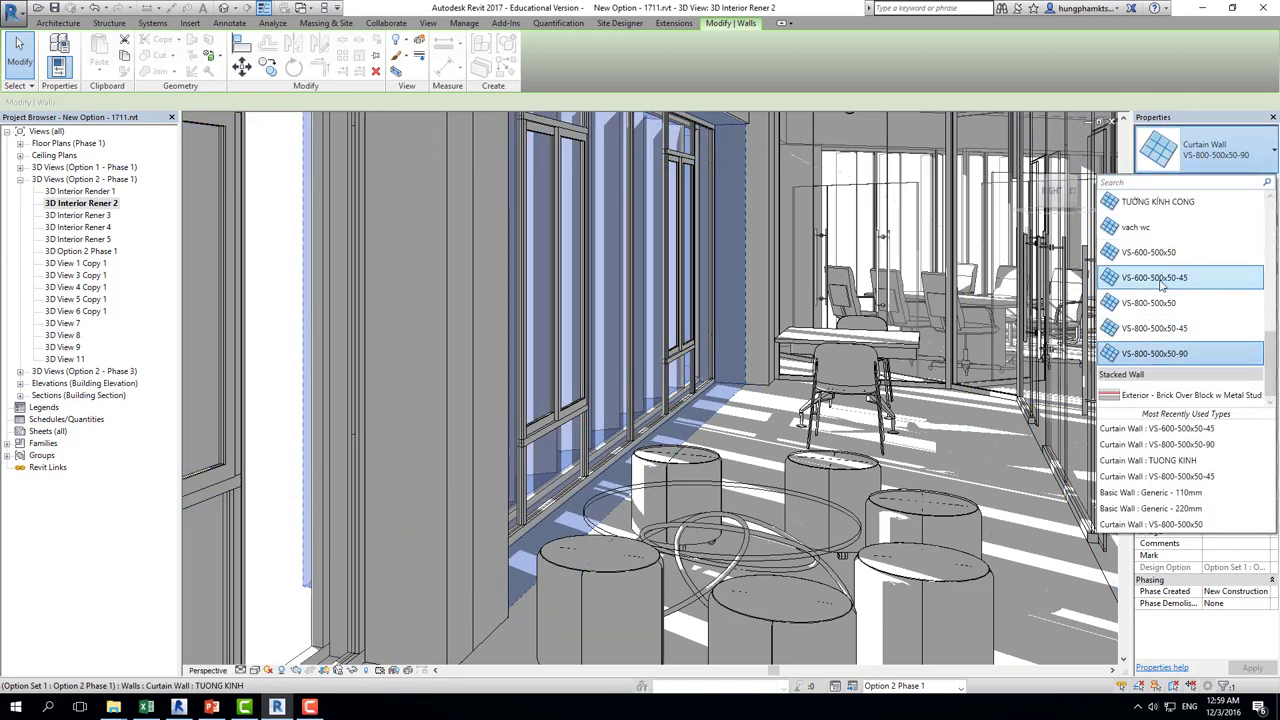
mouse_move(1155, 278)
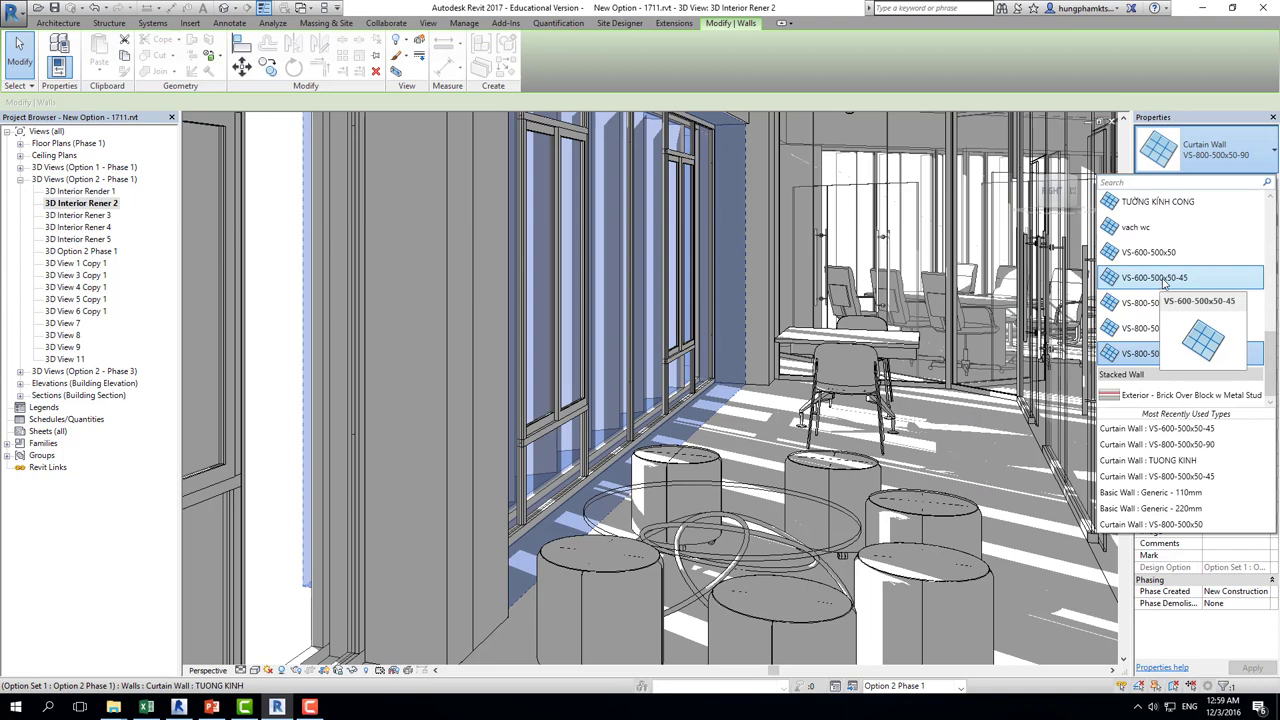
left_click(1163, 282)
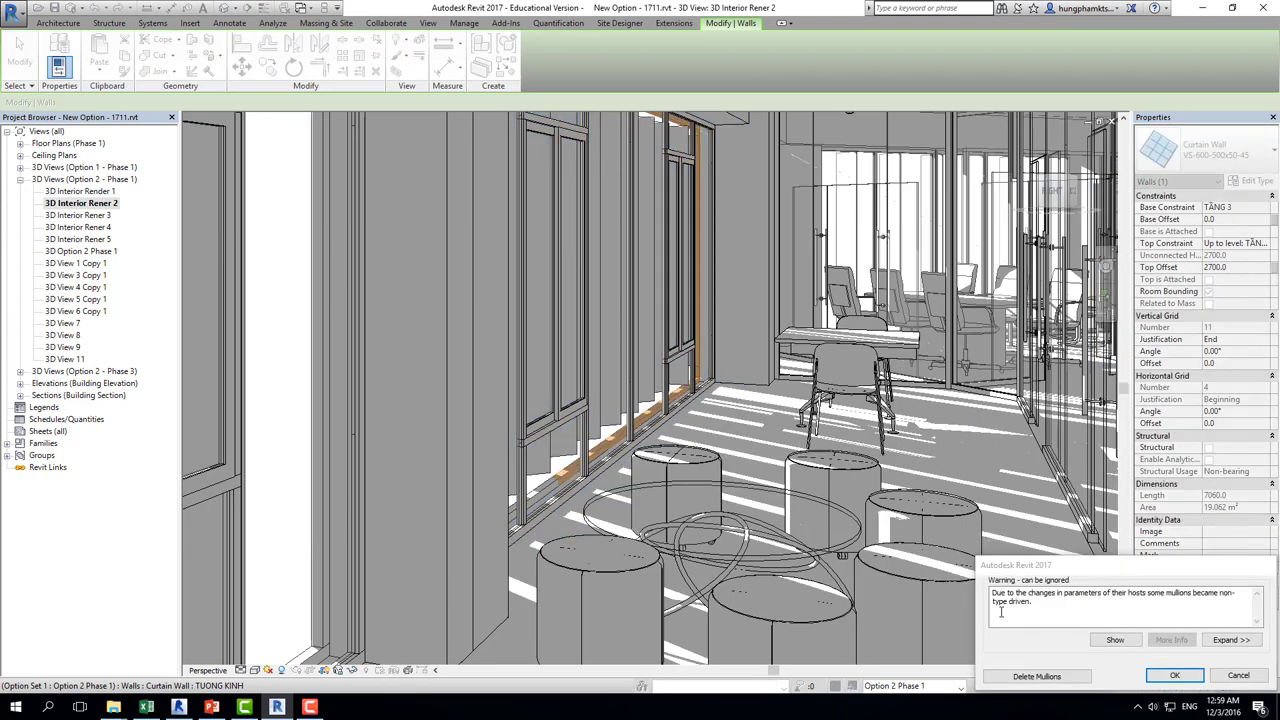
left_click(1165, 676)
mouse_move(900, 470)
middle_mouse_down("shift")
mouse_move(862, 503)
mouse_move(791, 433)
middle_mouse_up("shift")
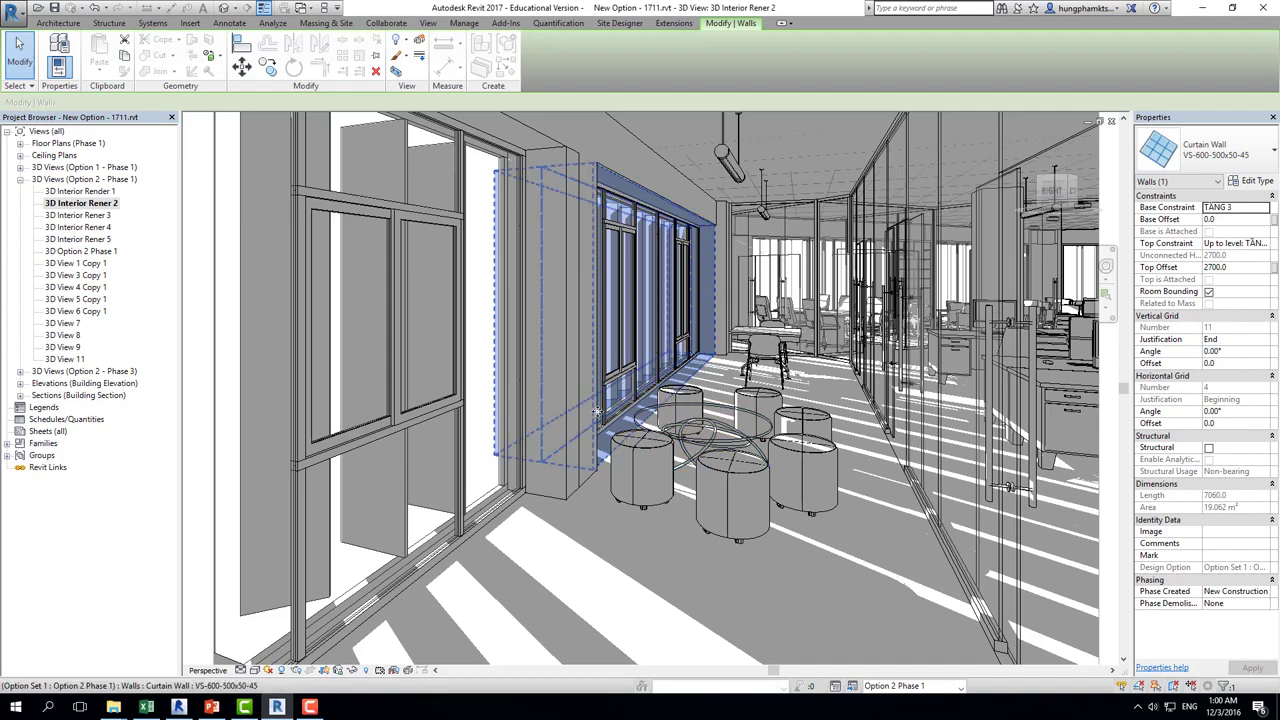
Zoom and pan to frame the interior perspective, then deselect the curtain wall.
scroll(660, 378, "down", 3)
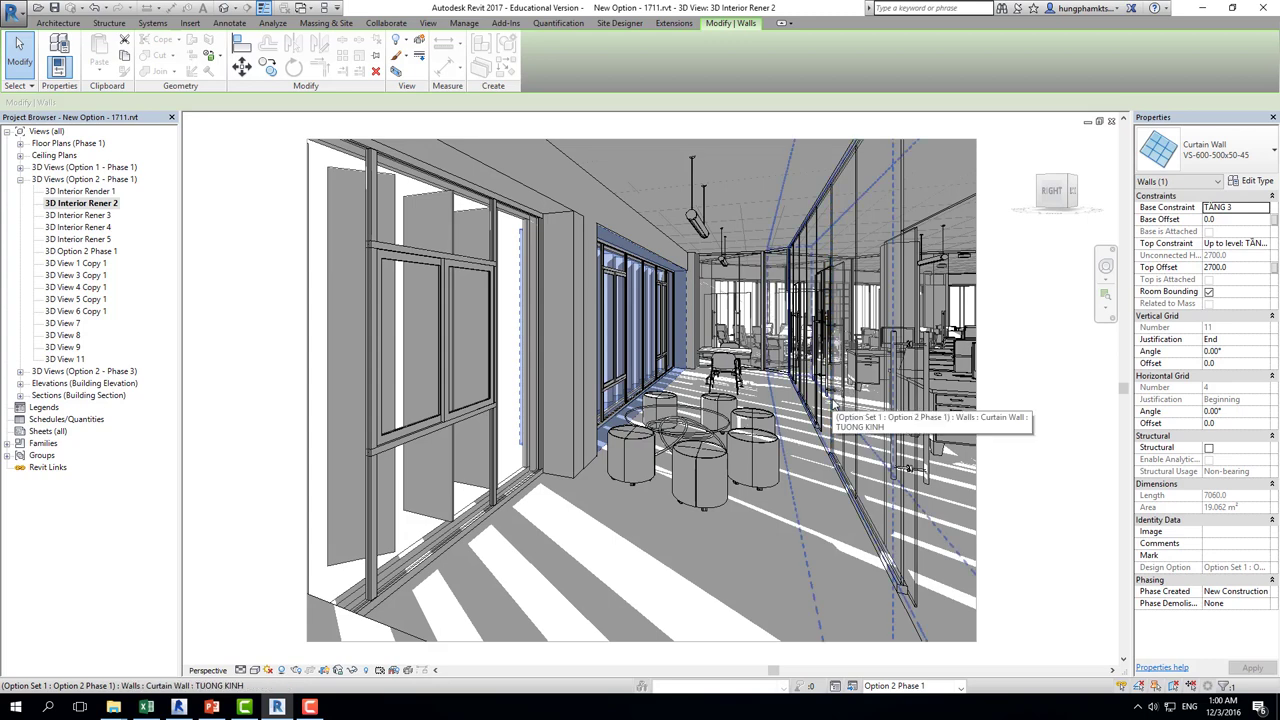
middle_click_drag(689, 583, 650, 583)
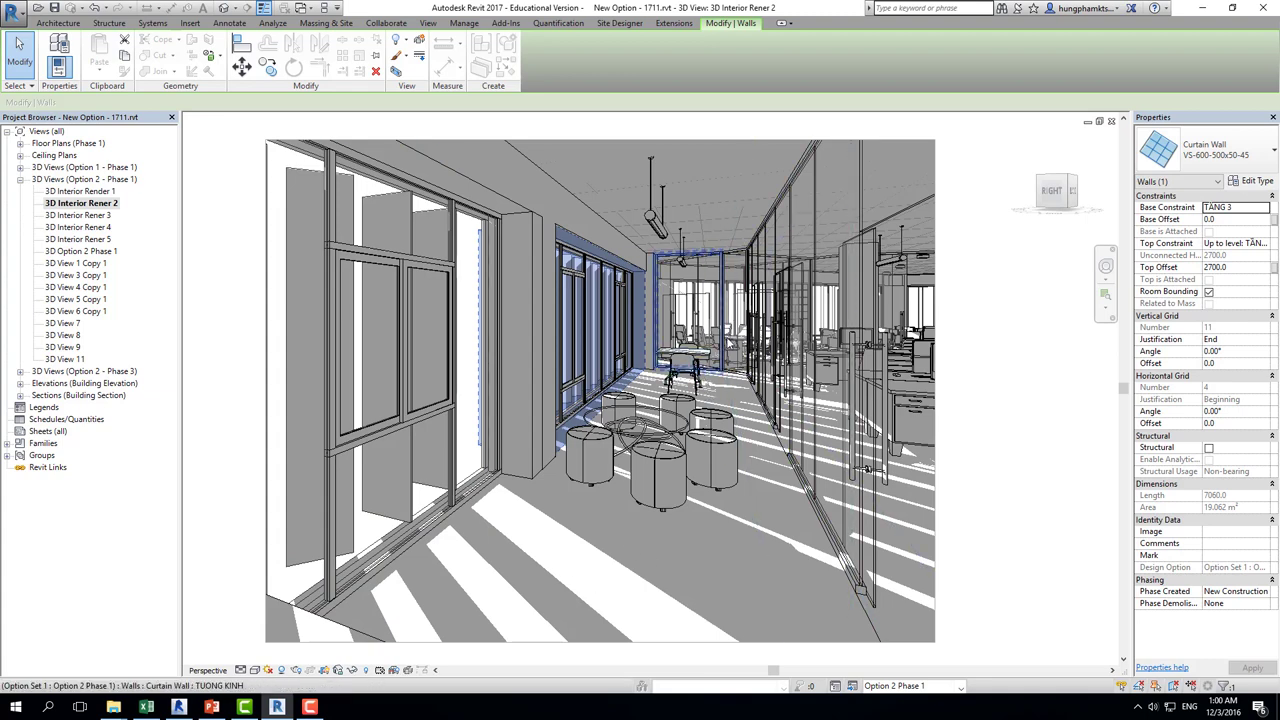
scroll(705, 388, "up", 1)
scroll(705, 388, "up", 1)
scroll(705, 388, "up", 1)
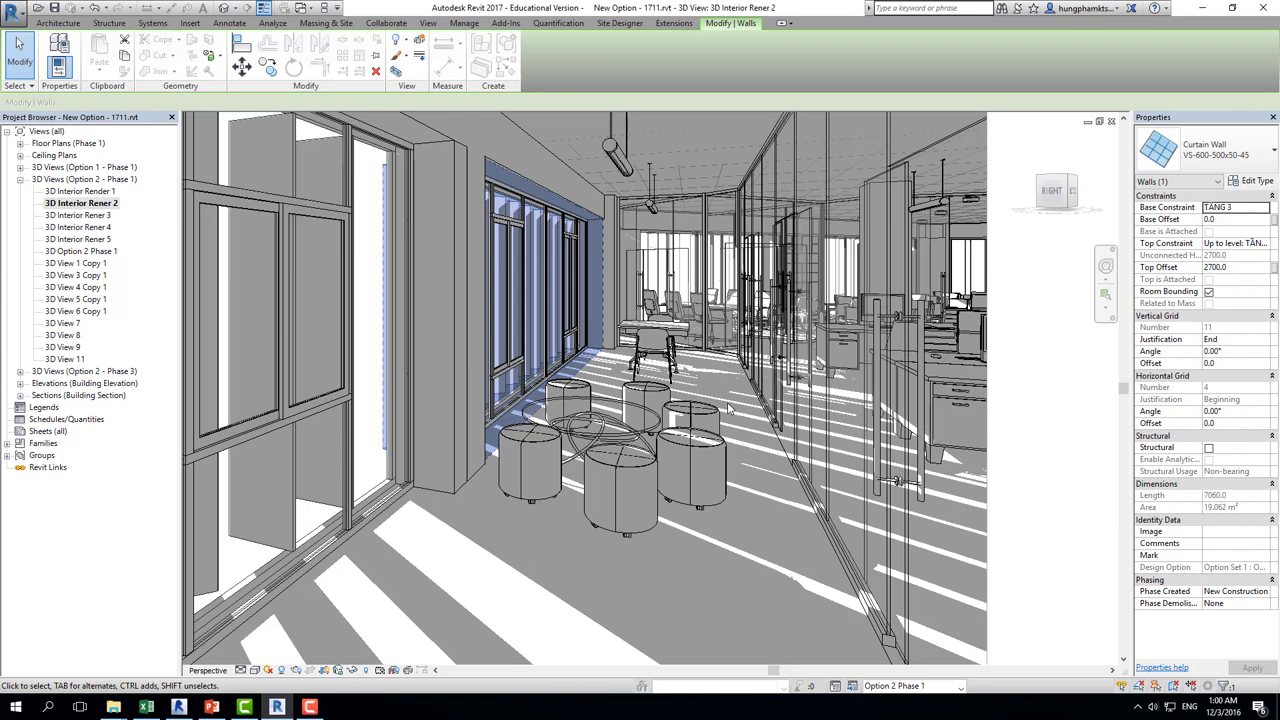
scroll(760, 410, "down", 2)
left_click(978, 400)
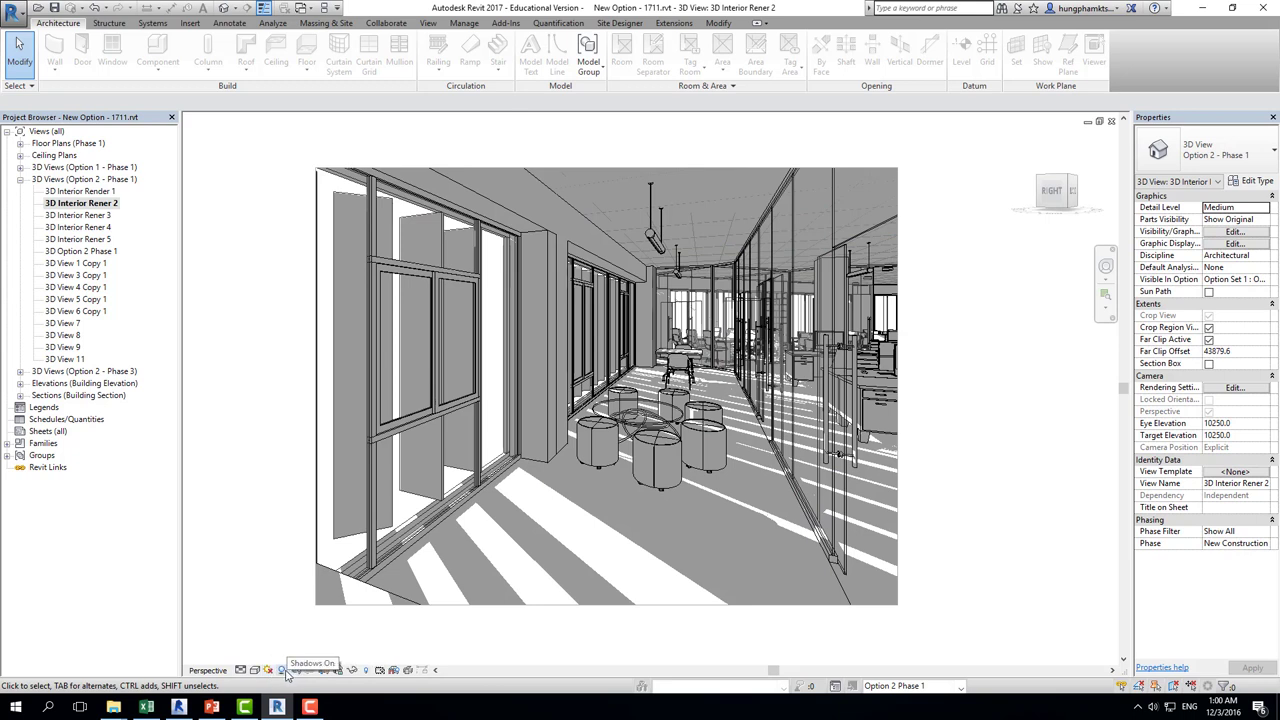
Switch the sun settings to a Single Day study using the Summer Solstice Solar Study preset.
left_click(269, 670)
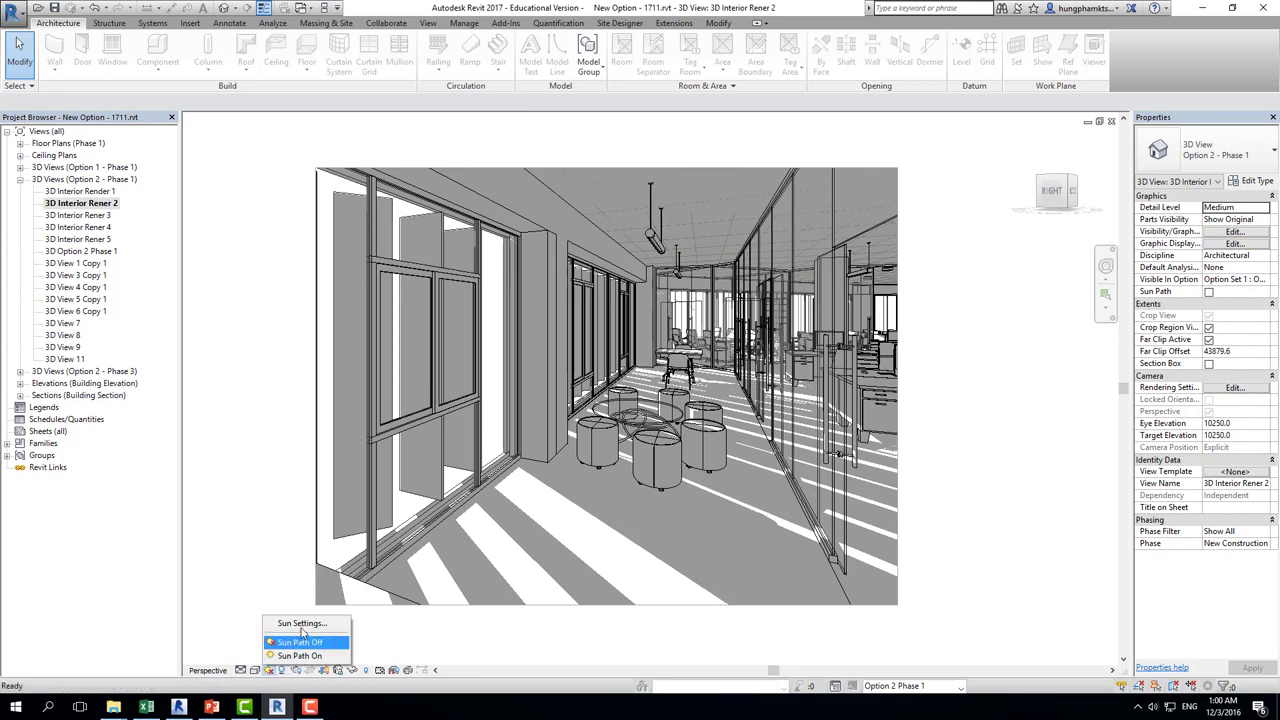
left_click(304, 624)
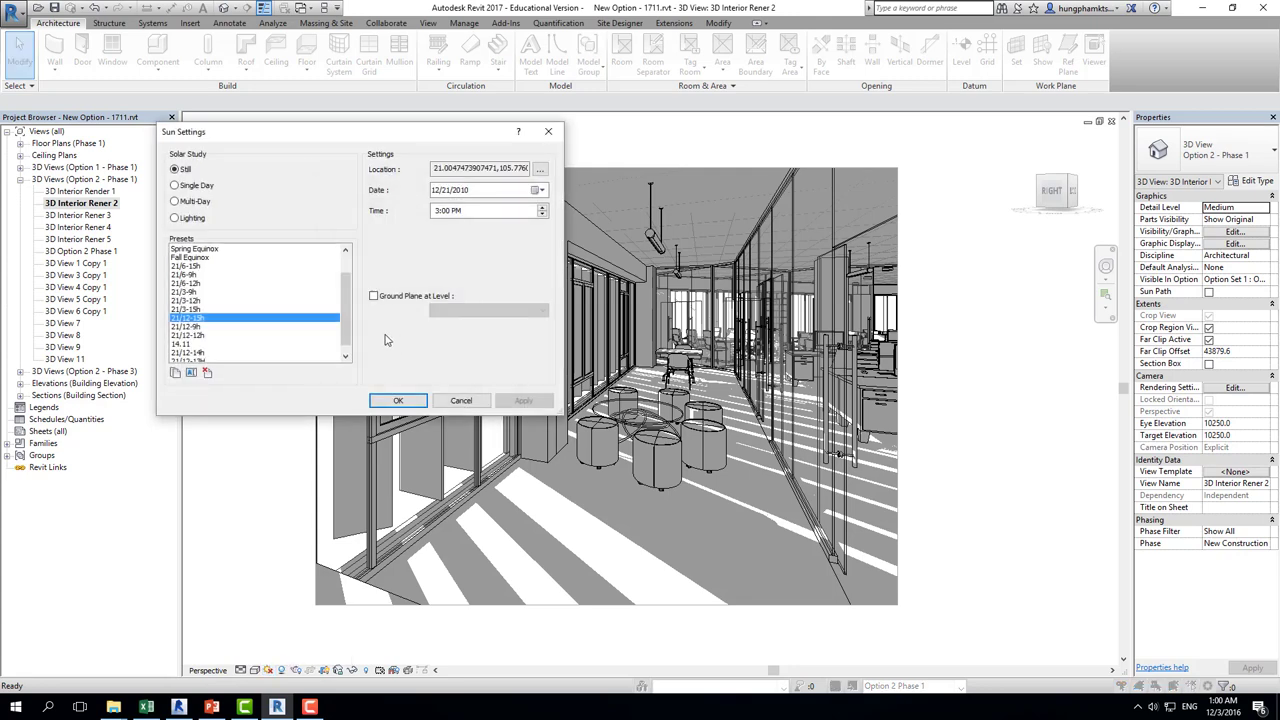
left_click_drag(298, 145, 206, 130)
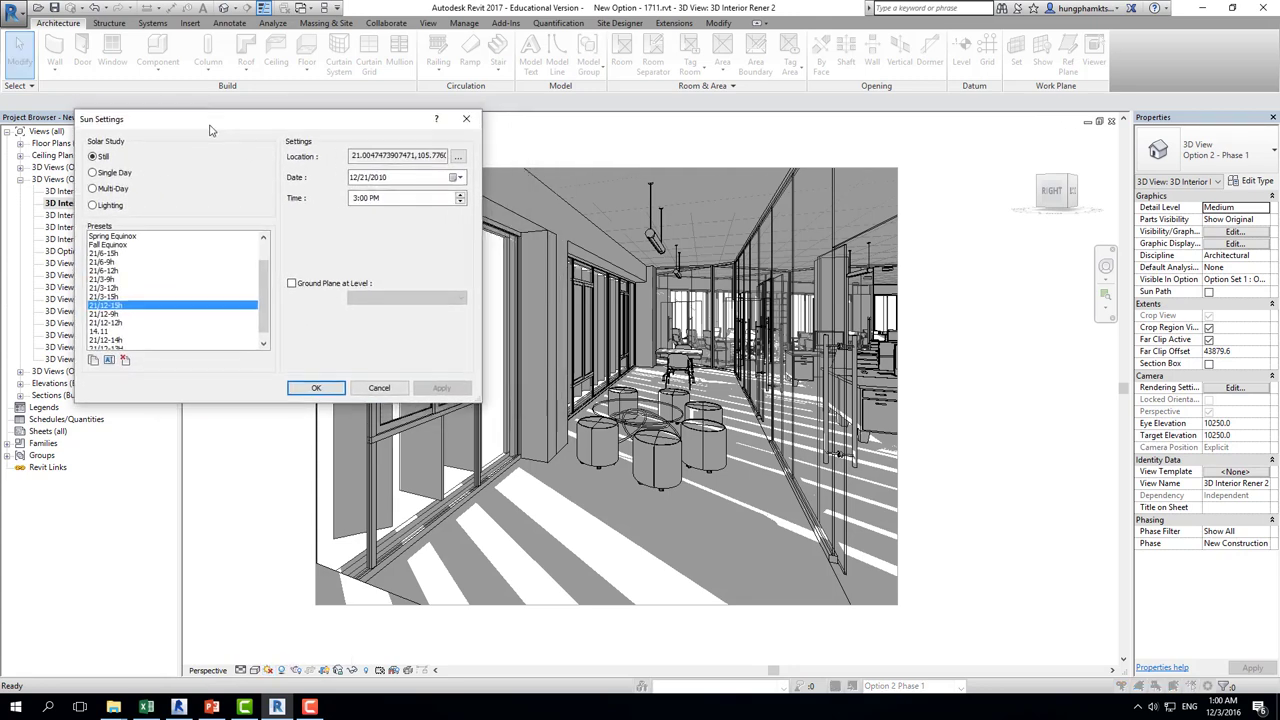
left_click(83, 170)
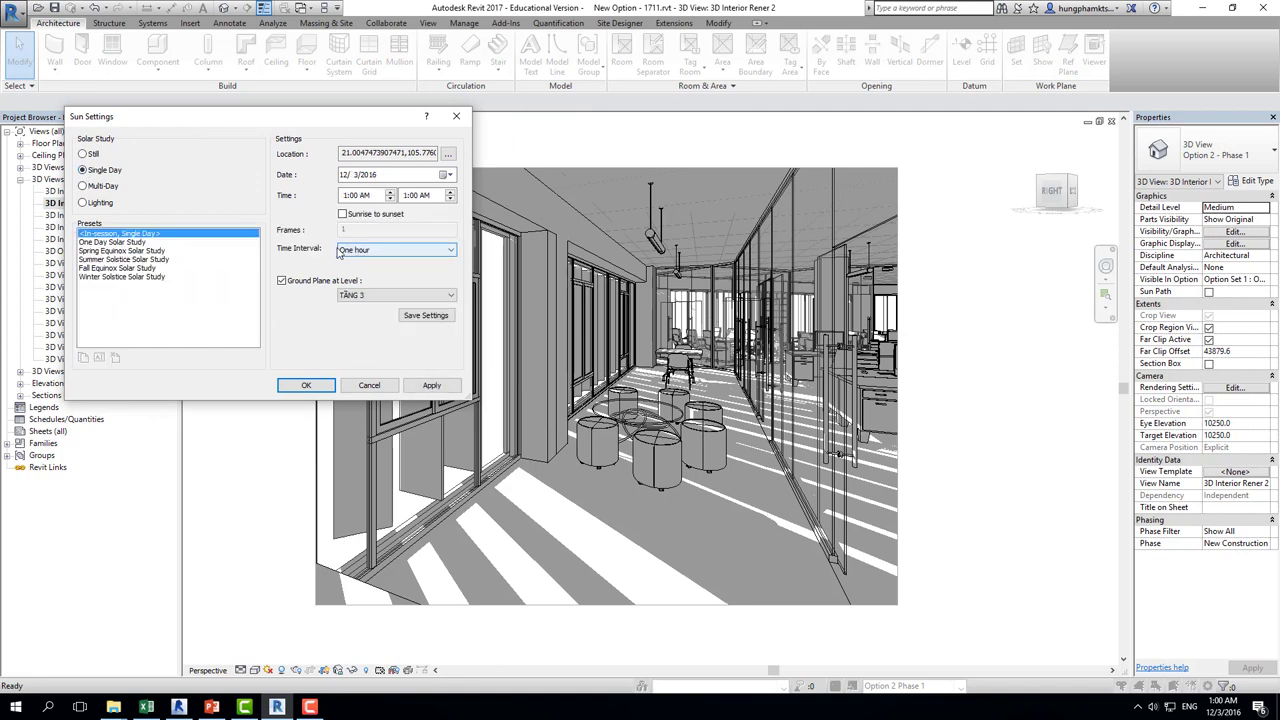
left_click(117, 260)
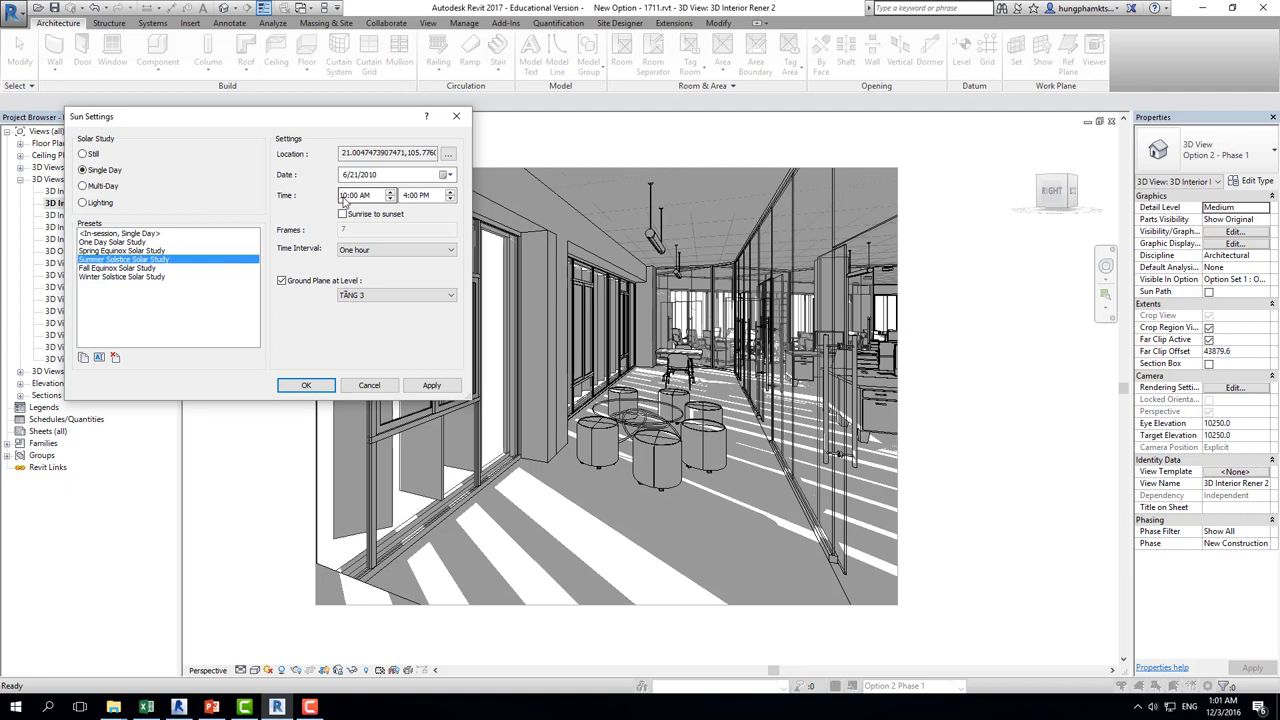
Run the study from 8:00 AM to 5:00 PM at 30-minute intervals and apply it.
left_click(343, 197)
type("8")
left_click(406, 196)
left_click(365, 252)
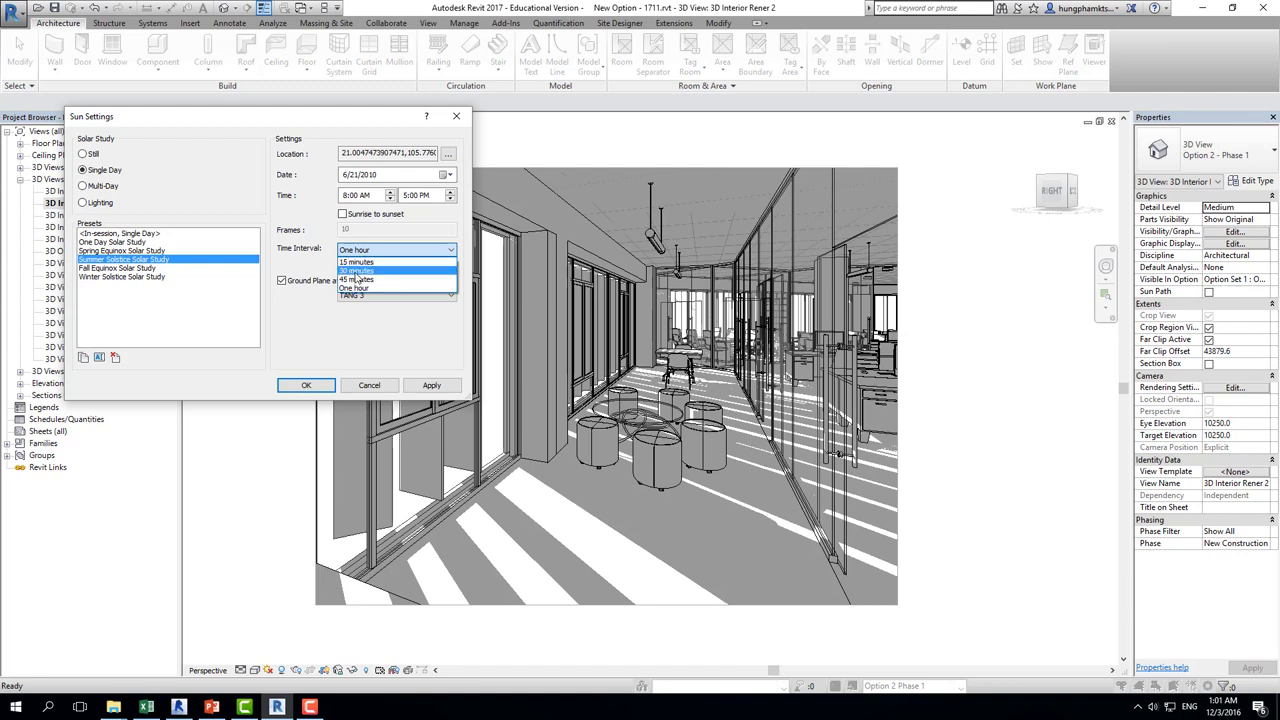
left_click(356, 271)
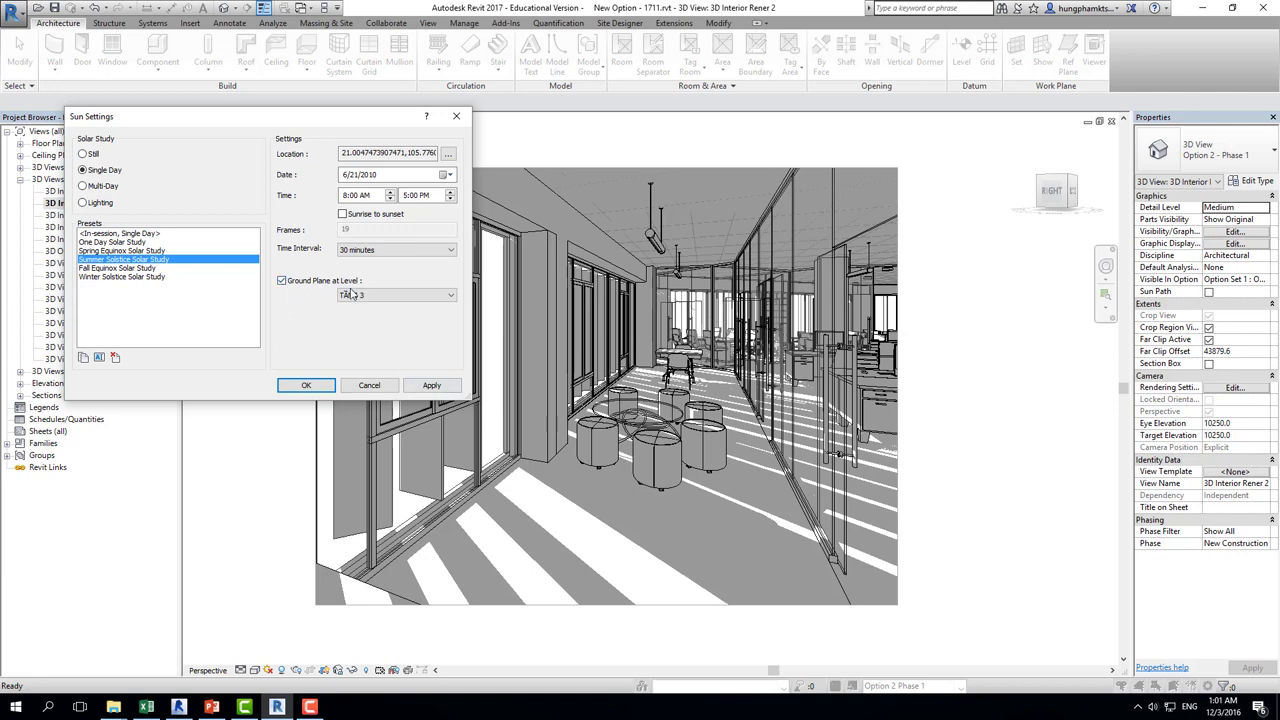
left_click(430, 386)
left_click(312, 388)
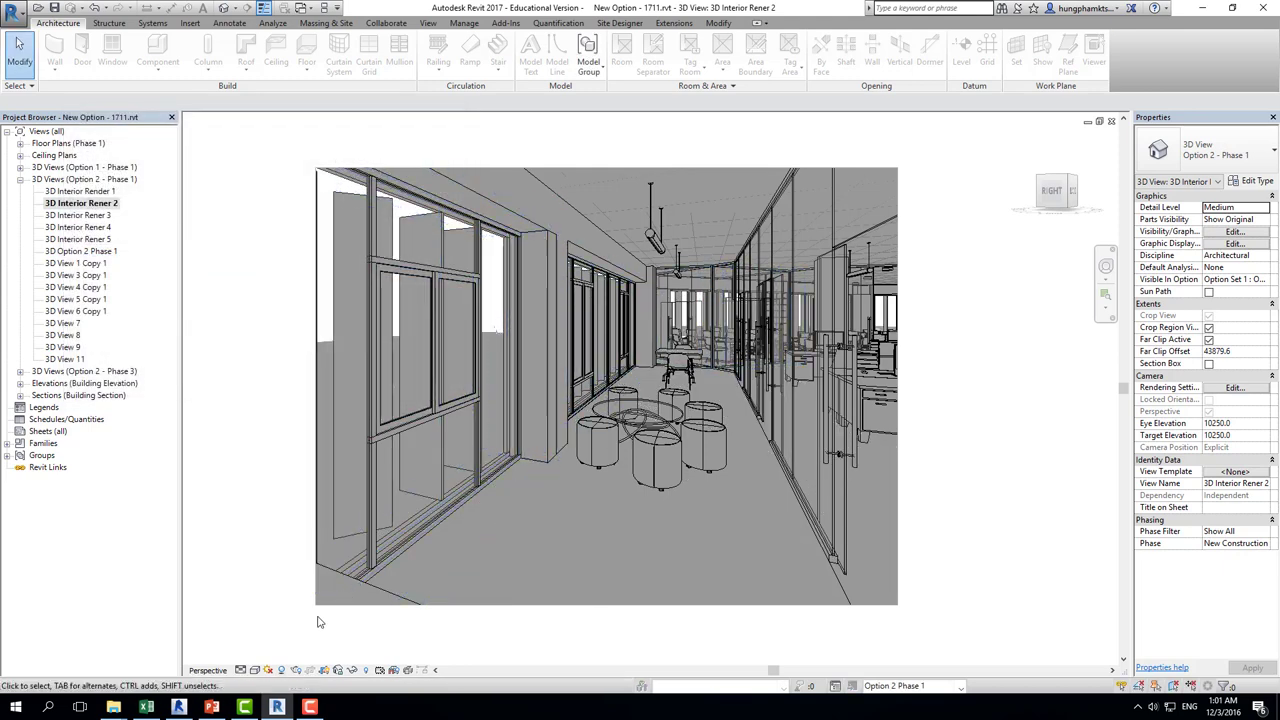
Preview the Summer Solstice solar study and play it through twice in the interior perspective.
left_click(268, 669)
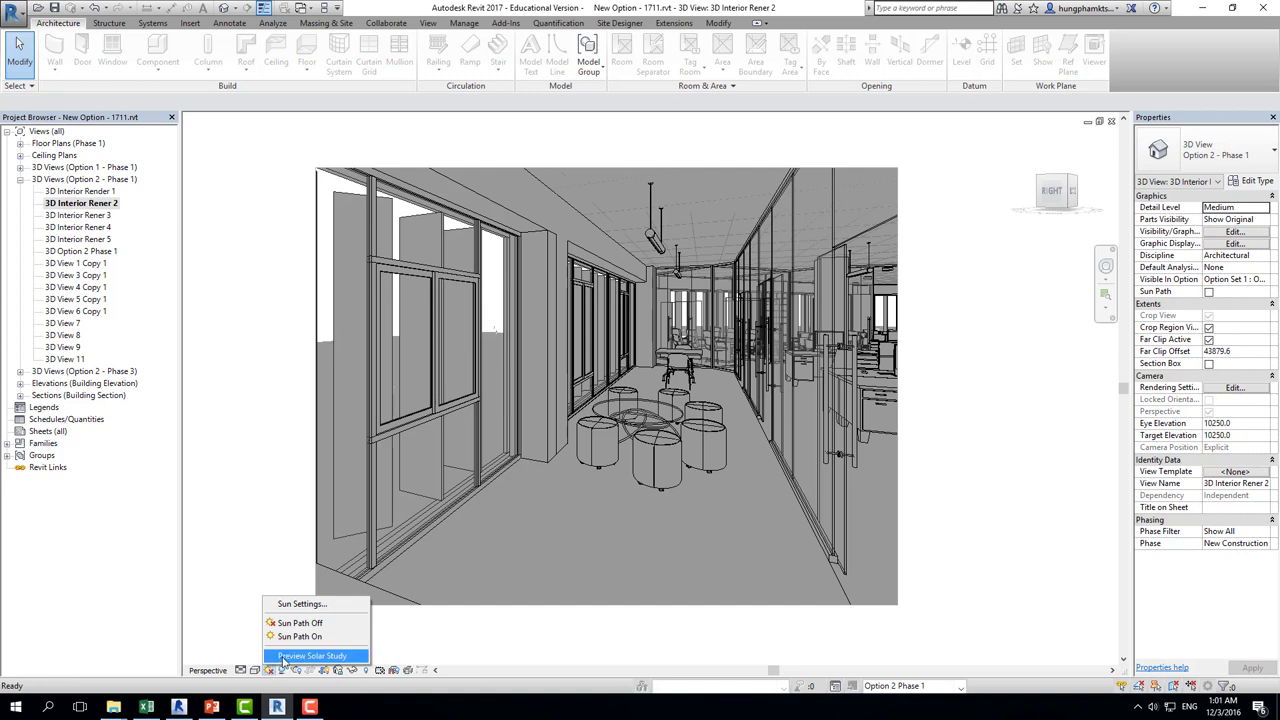
left_click(283, 658)
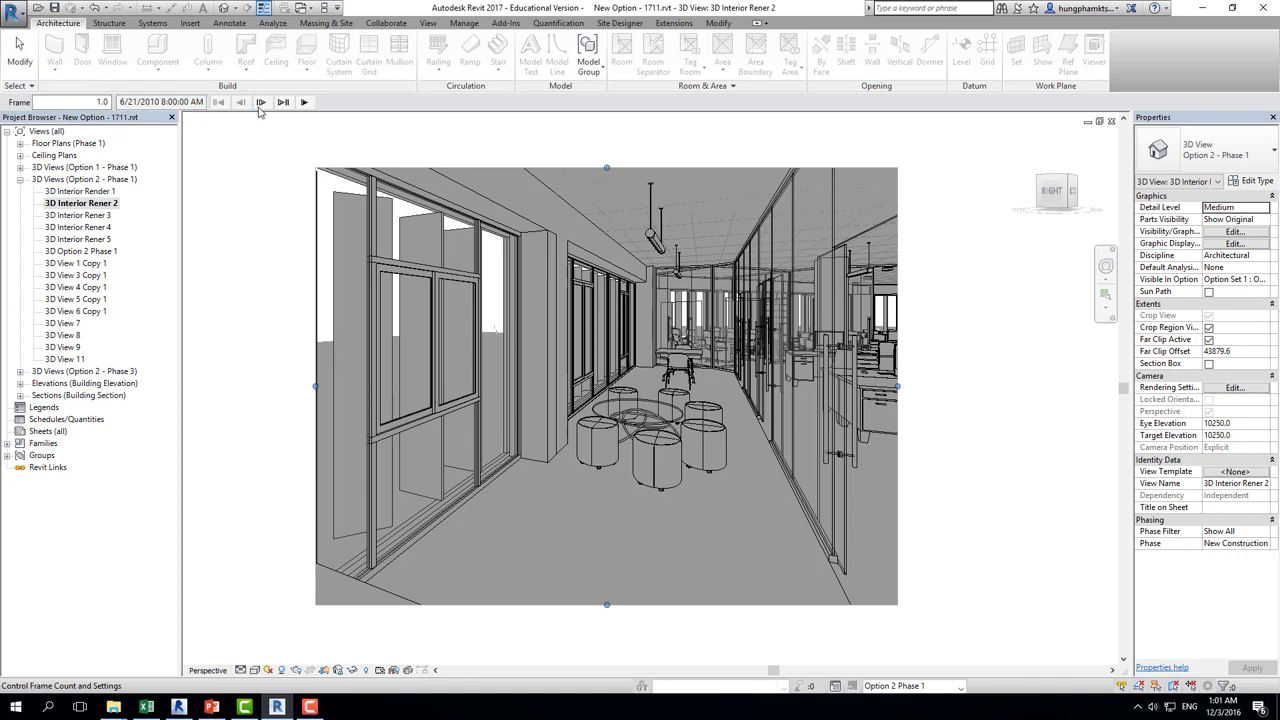
left_click(305, 103)
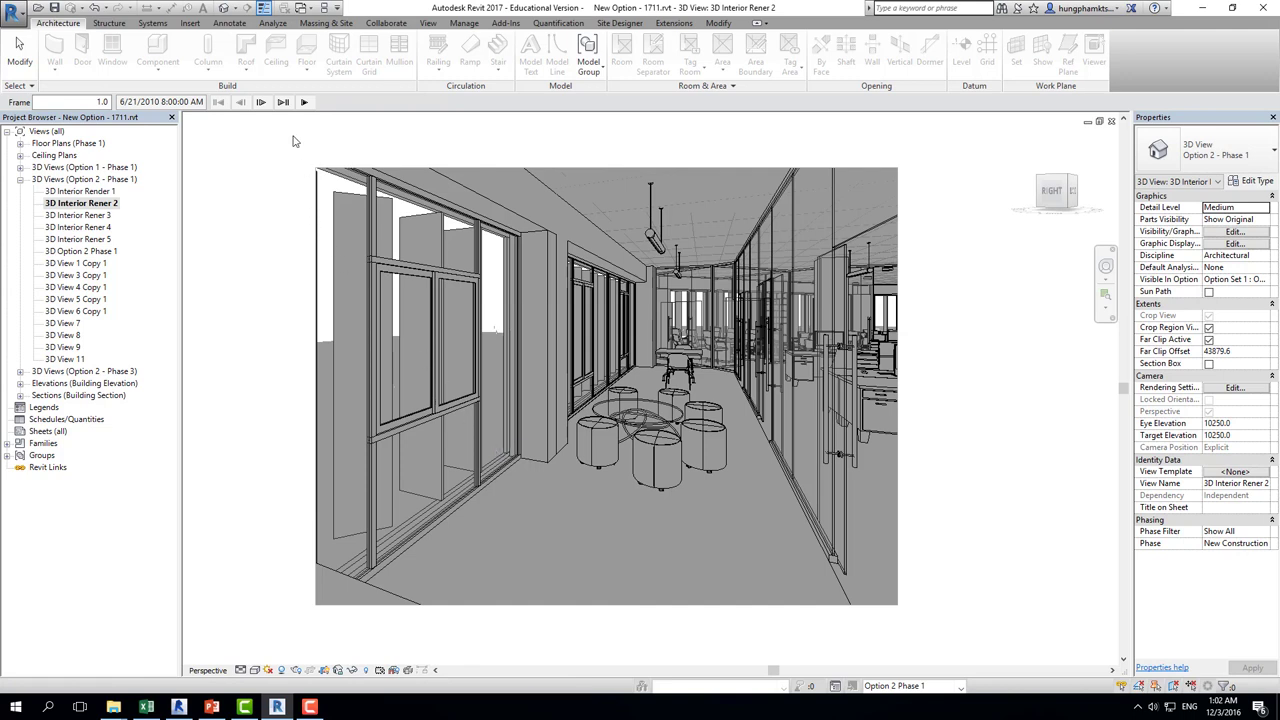
left_click(303, 101)
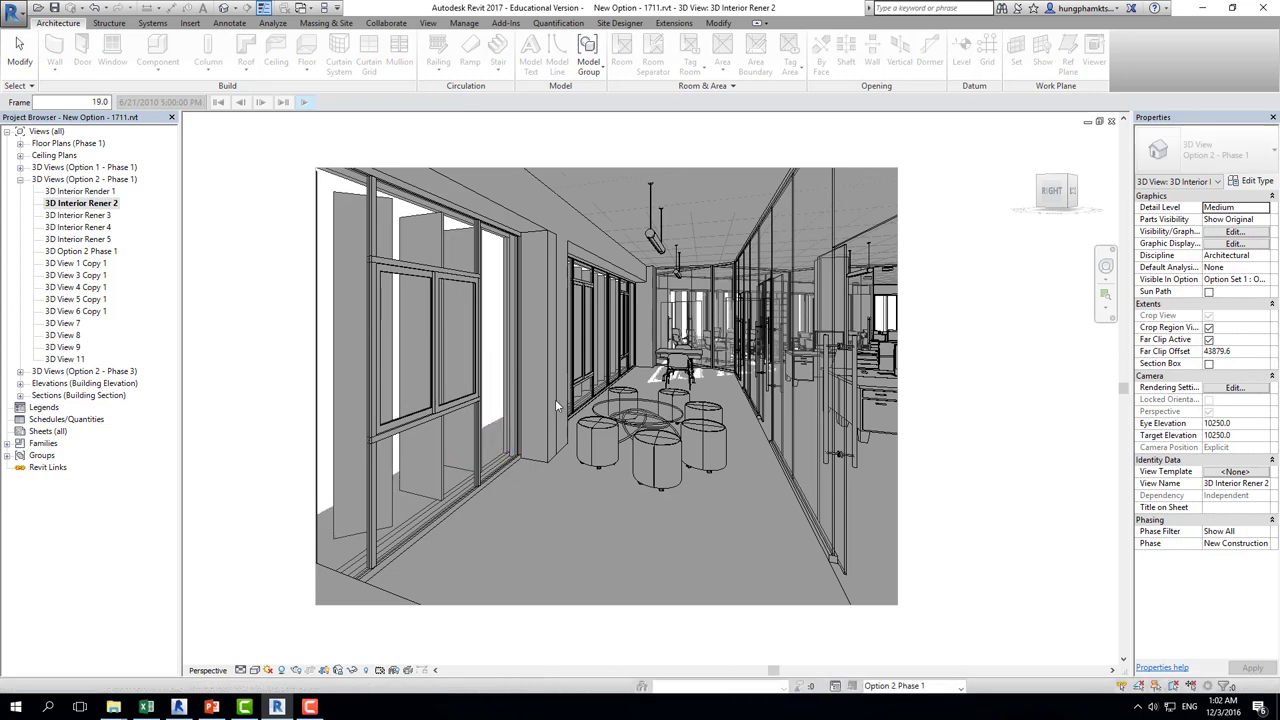
Switch the sun settings to the Winter Solstice Solar Study preset and play it.
left_click(267, 670)
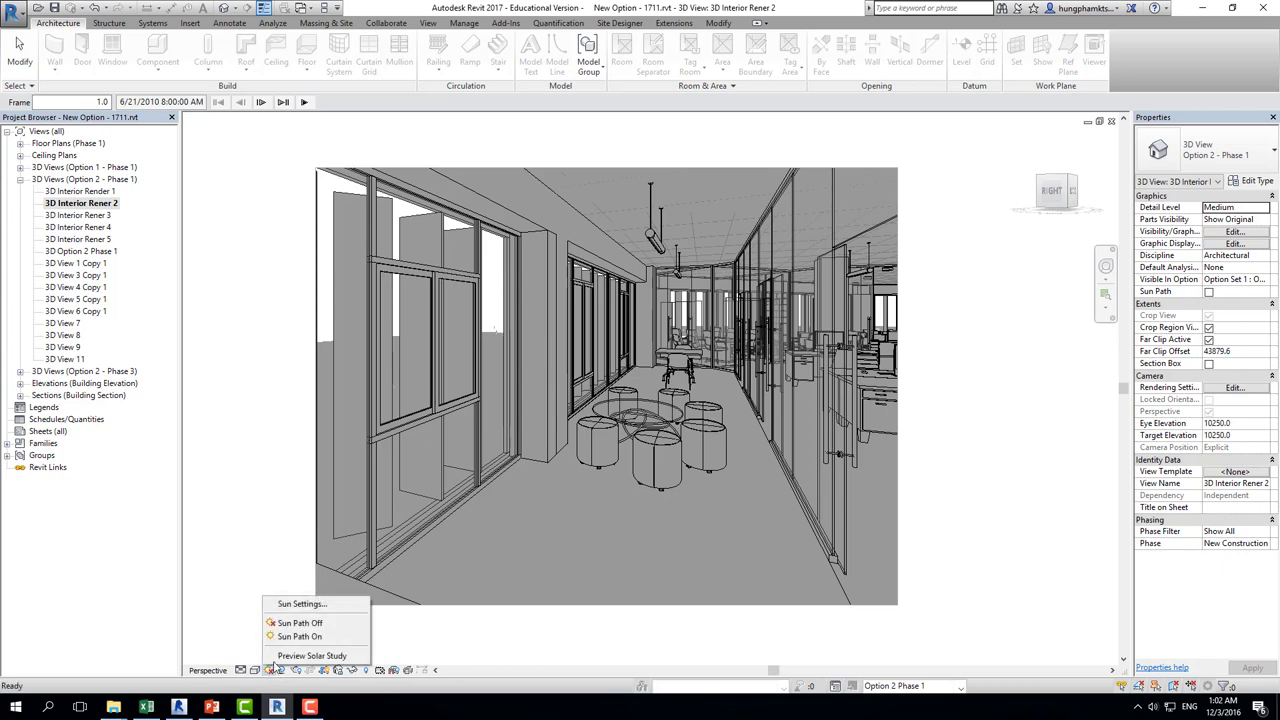
left_click(300, 604)
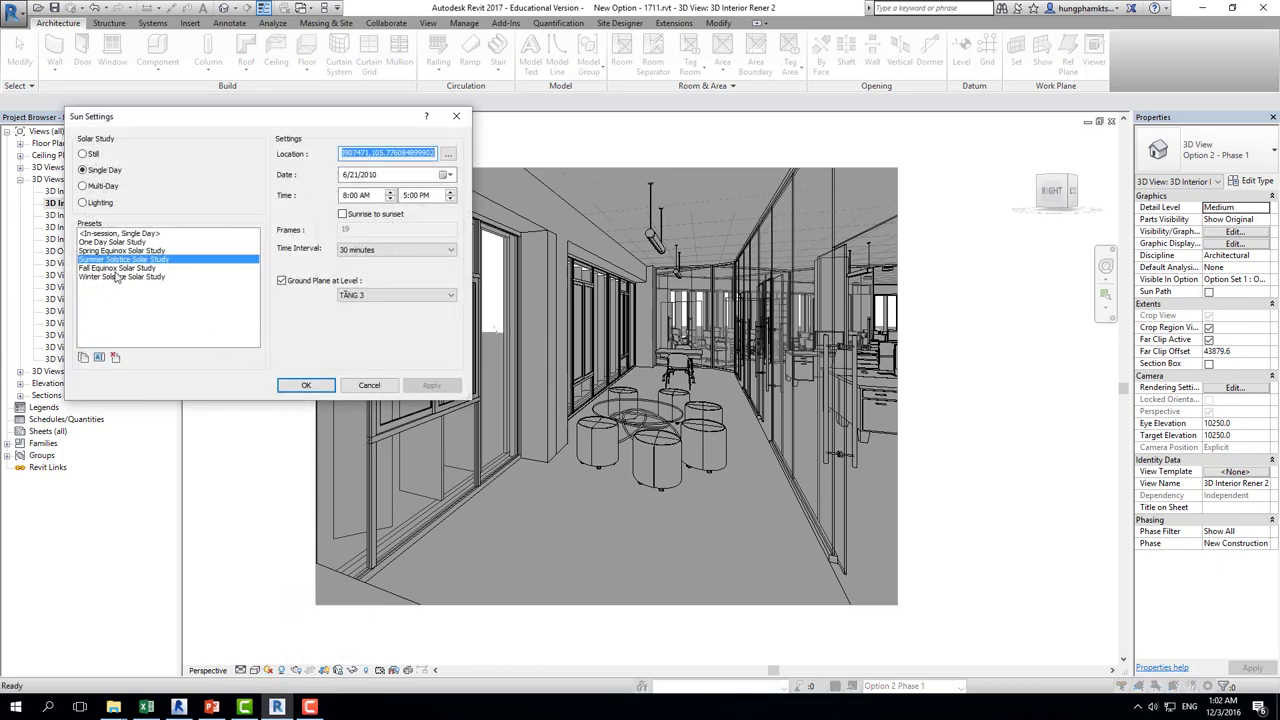
left_click(120, 276)
left_click(307, 386)
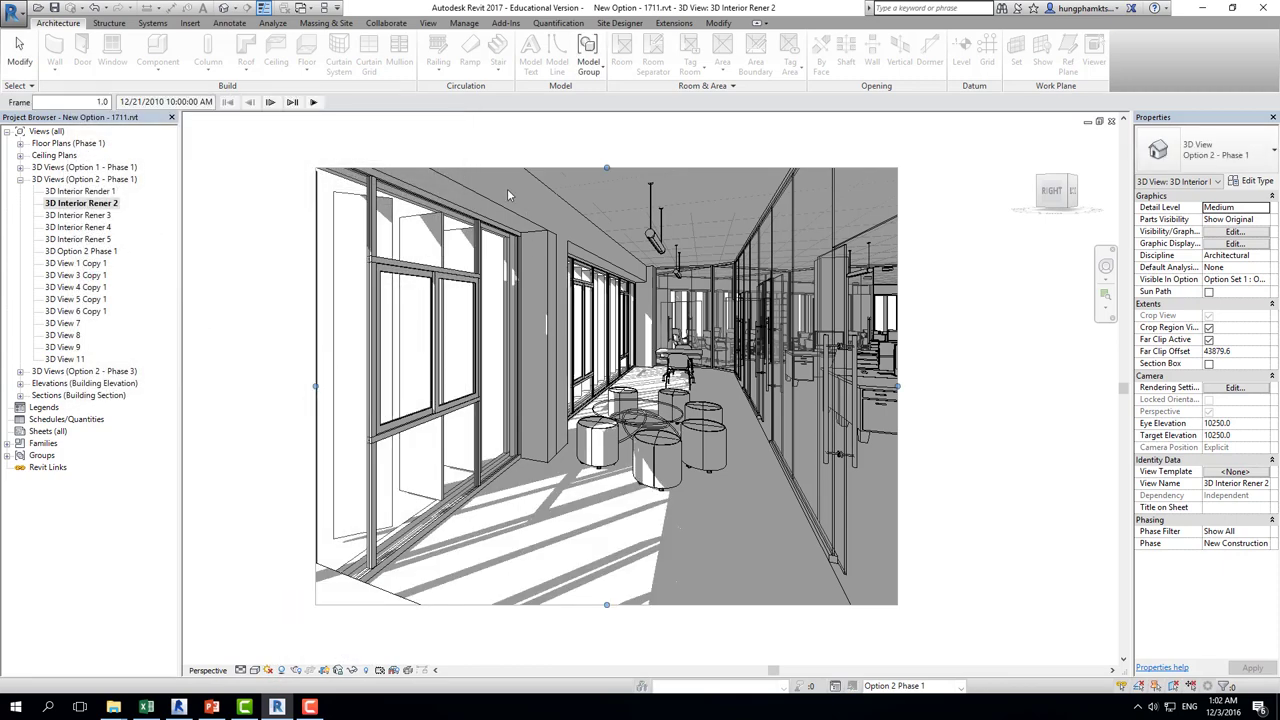
left_click(313, 102)
Set the winter study's start time to 8:00 AM and end time to 5:00 PM.
left_click(268, 670)
left_click(290, 605)
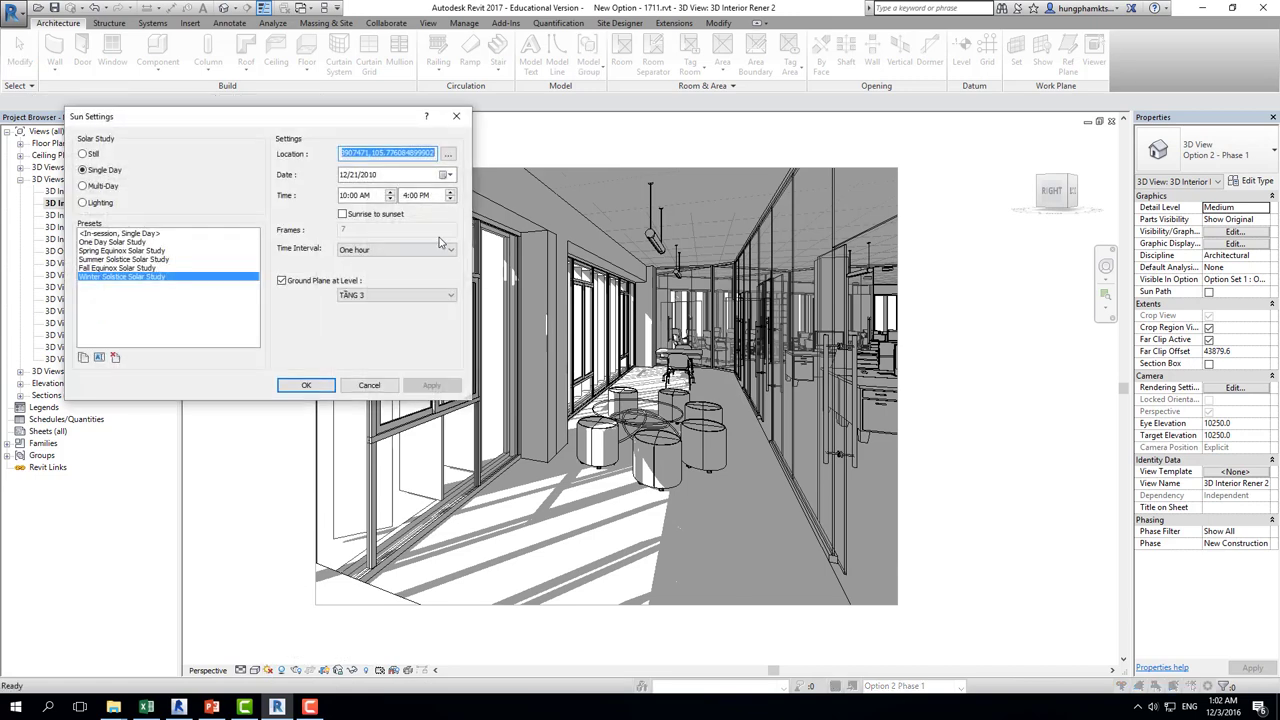
left_click(341, 196)
type("8")
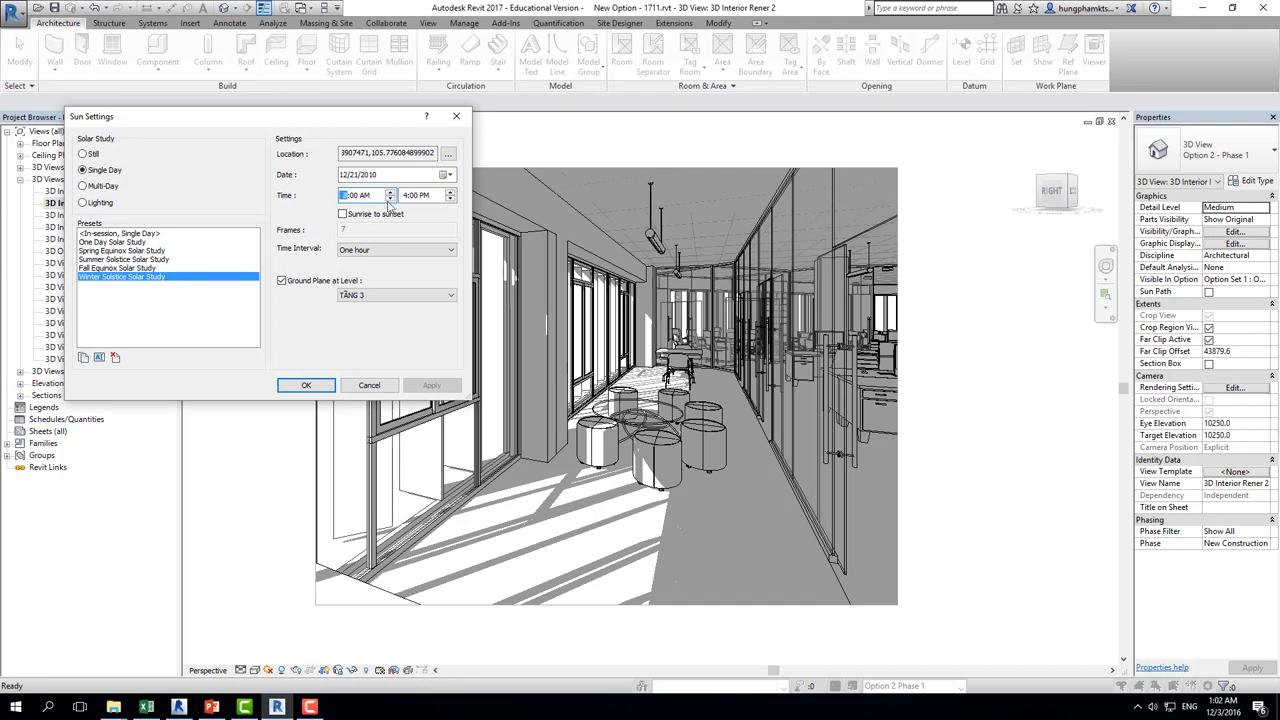
left_click(404, 196)
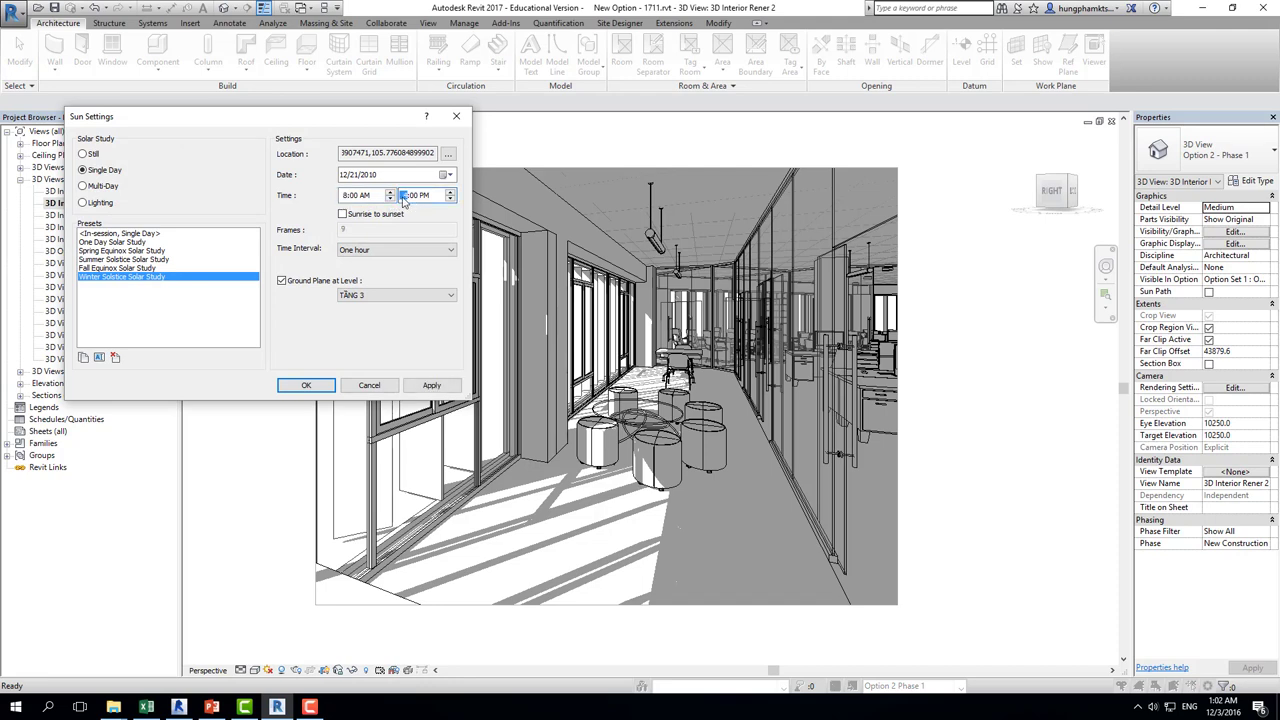
left_click(306, 385)
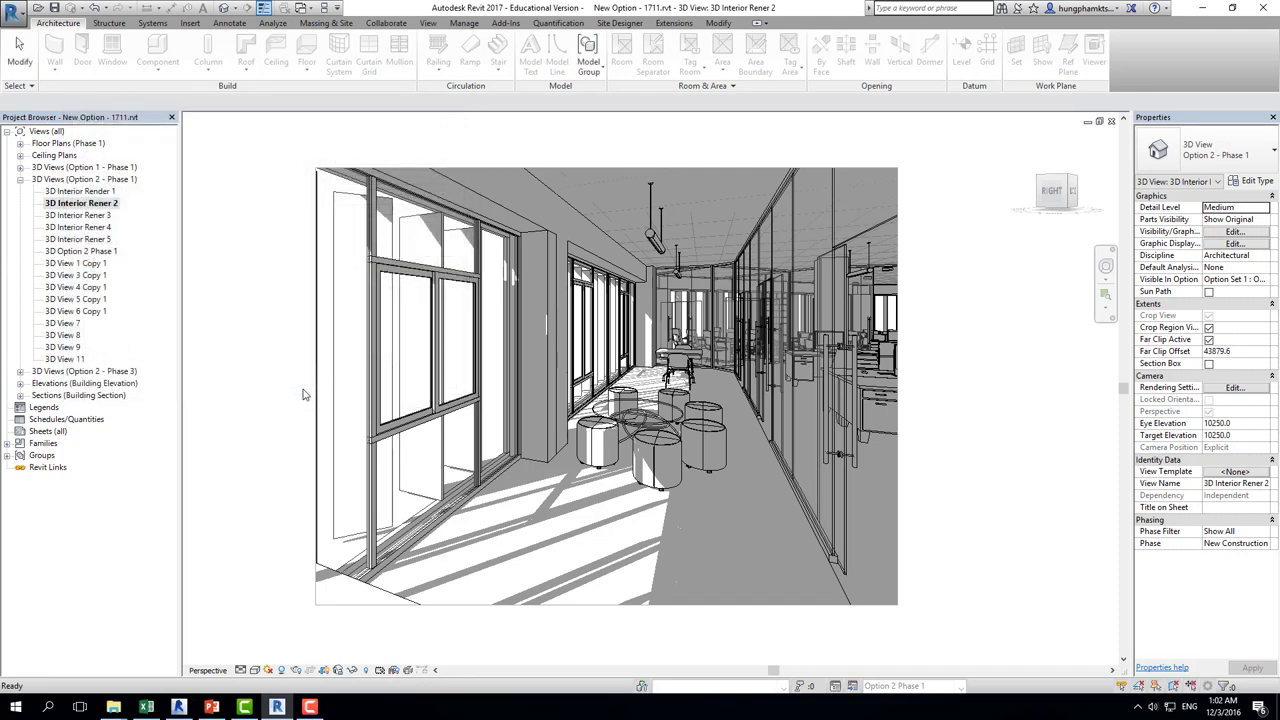
Play the winter study, then step back from the last frame to frame 3 at 10:00 AM.
left_click(309, 102)
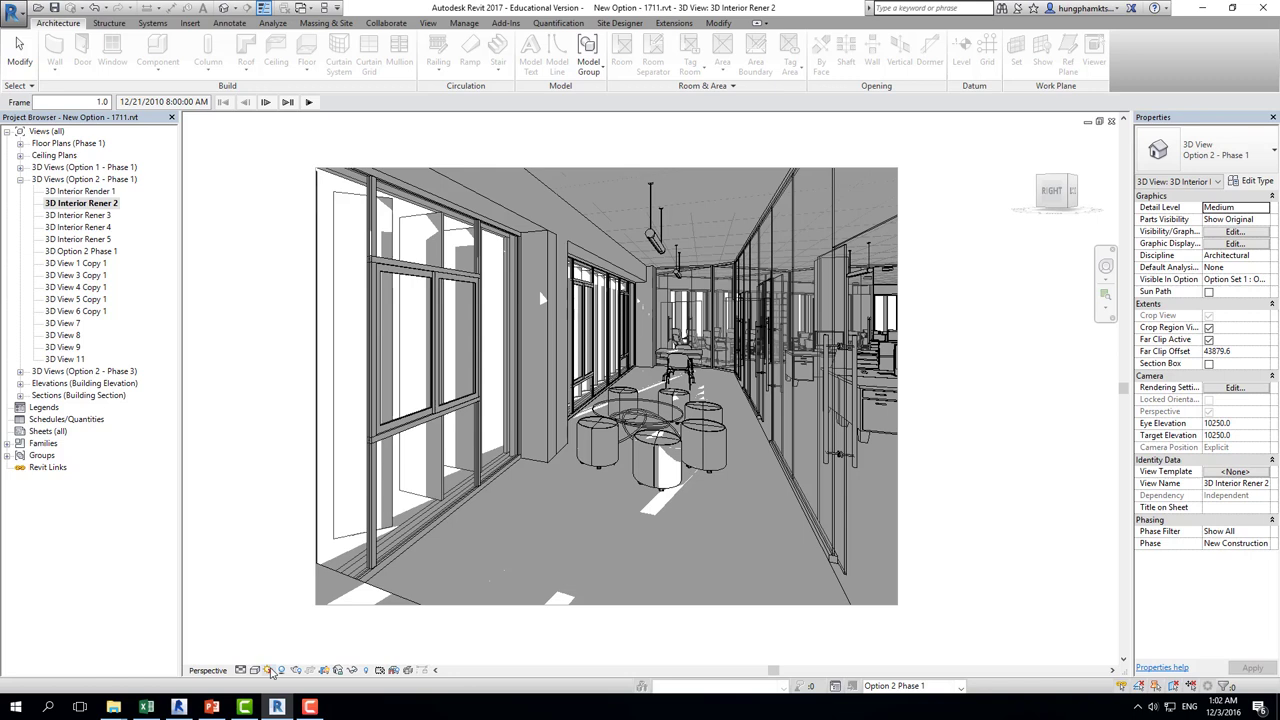
left_click(285, 103)
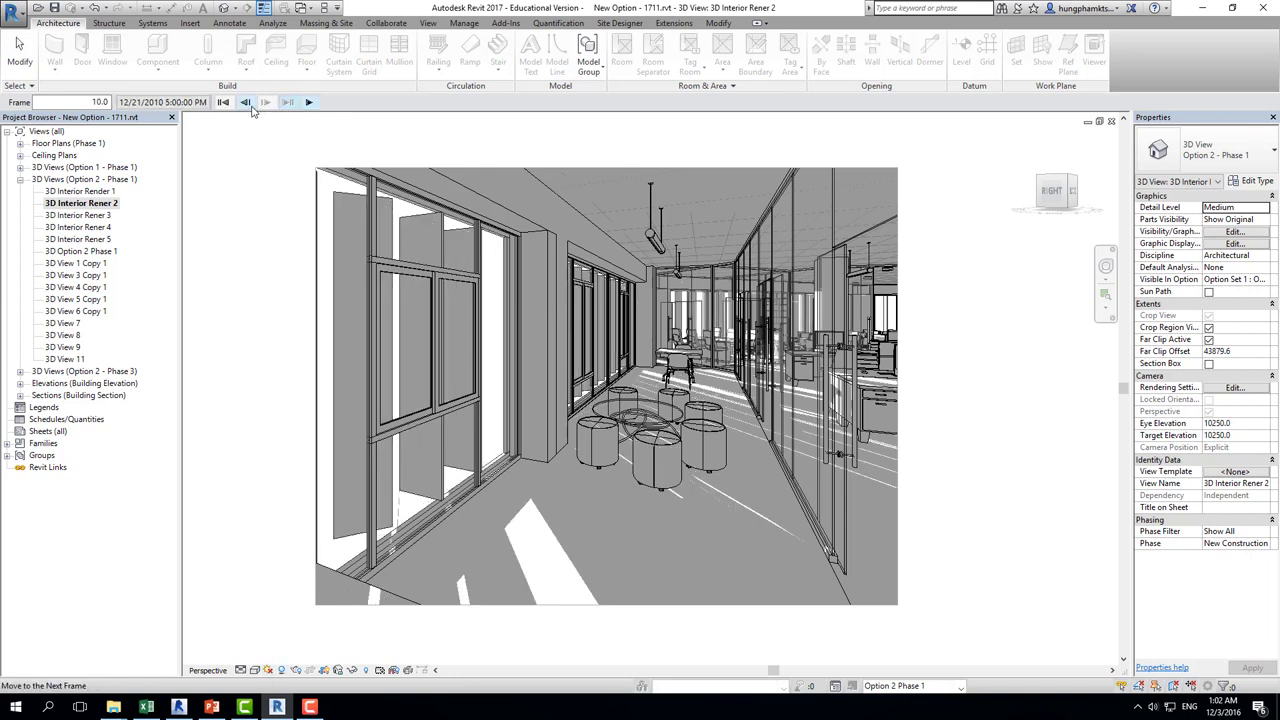
left_click(250, 106)
left_click(250, 106)
left_click(250, 106)
left_click(250, 106)
left_click(246, 103)
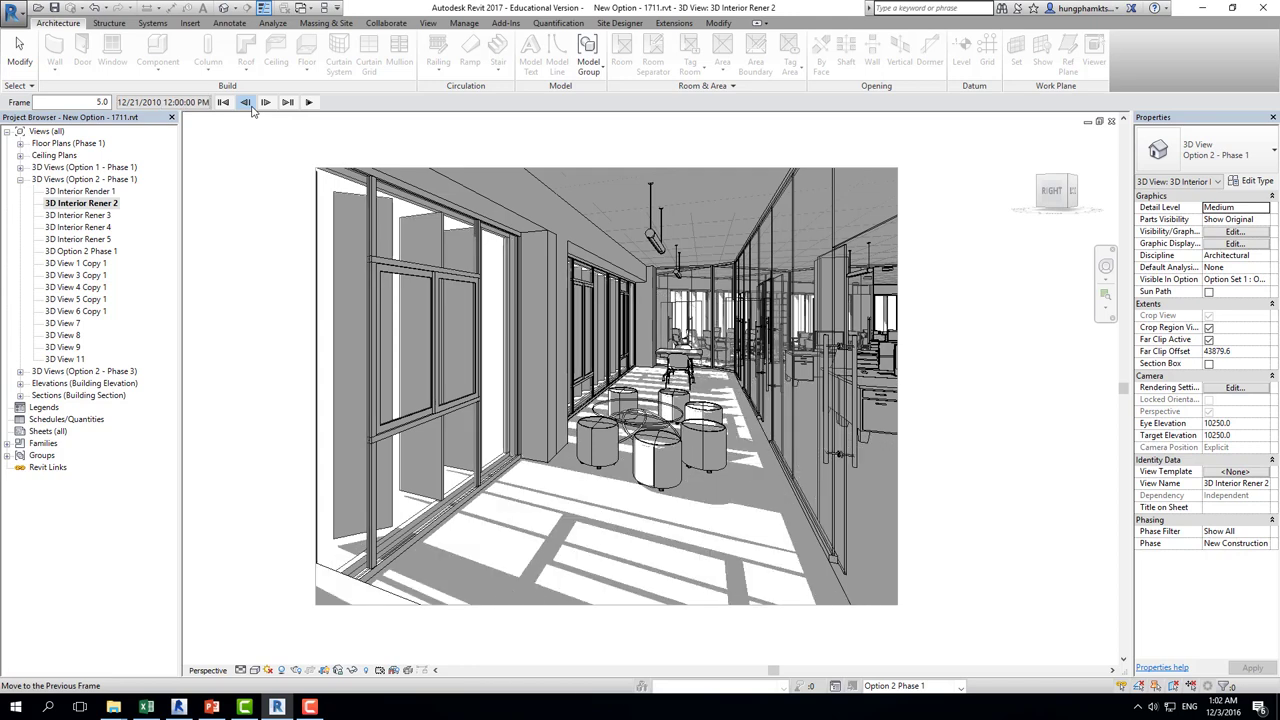
left_click(246, 103)
left_click(246, 103)
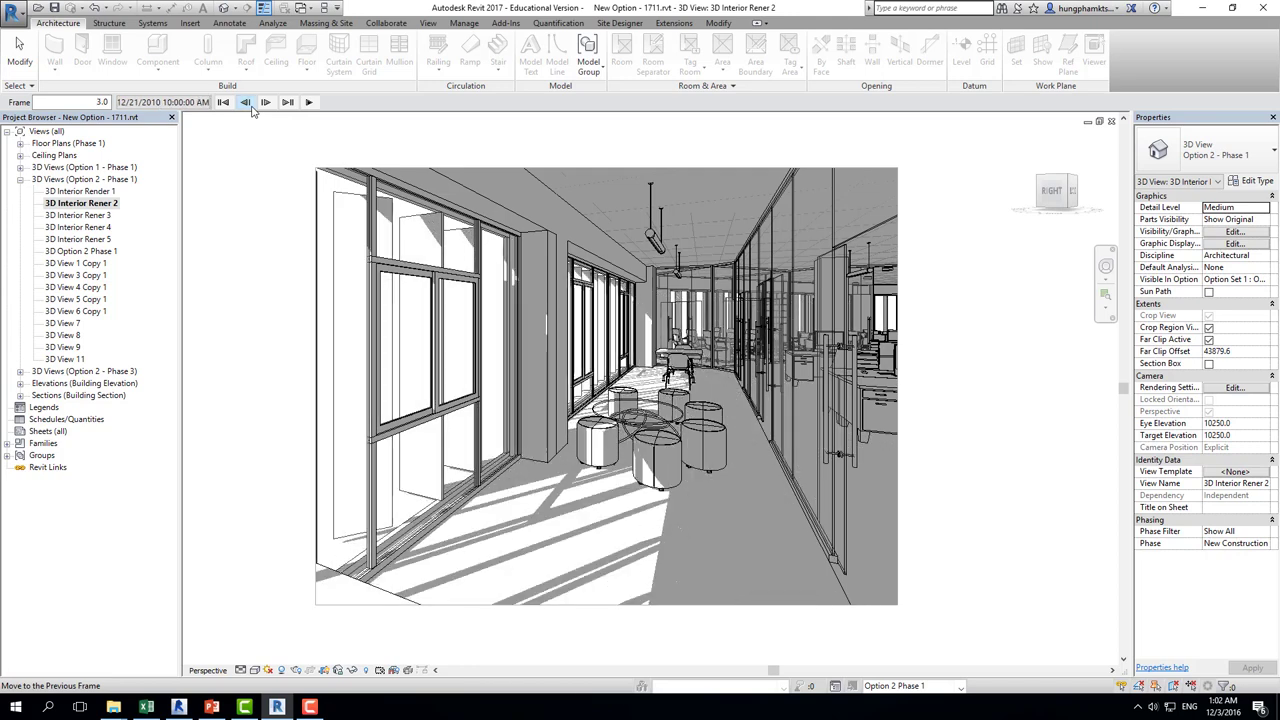
Change the winter study's time interval to 30 minutes and play the preview.
left_click(267, 670)
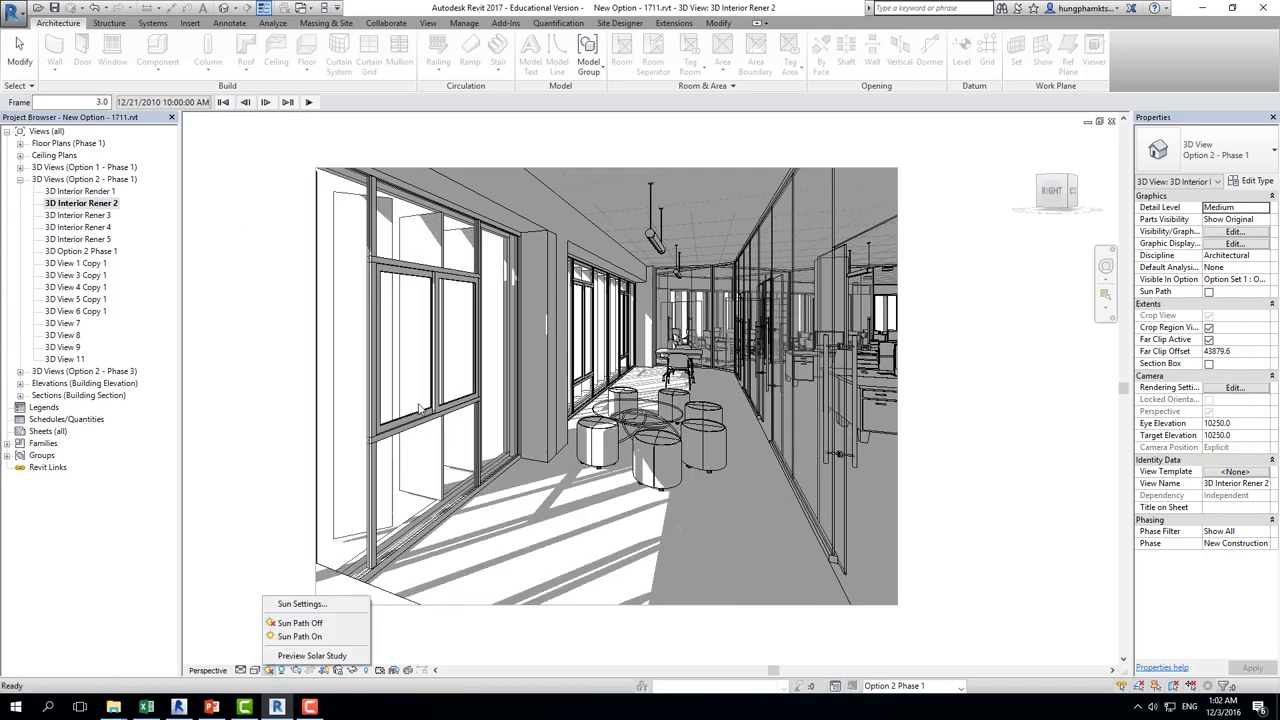
left_click(331, 608)
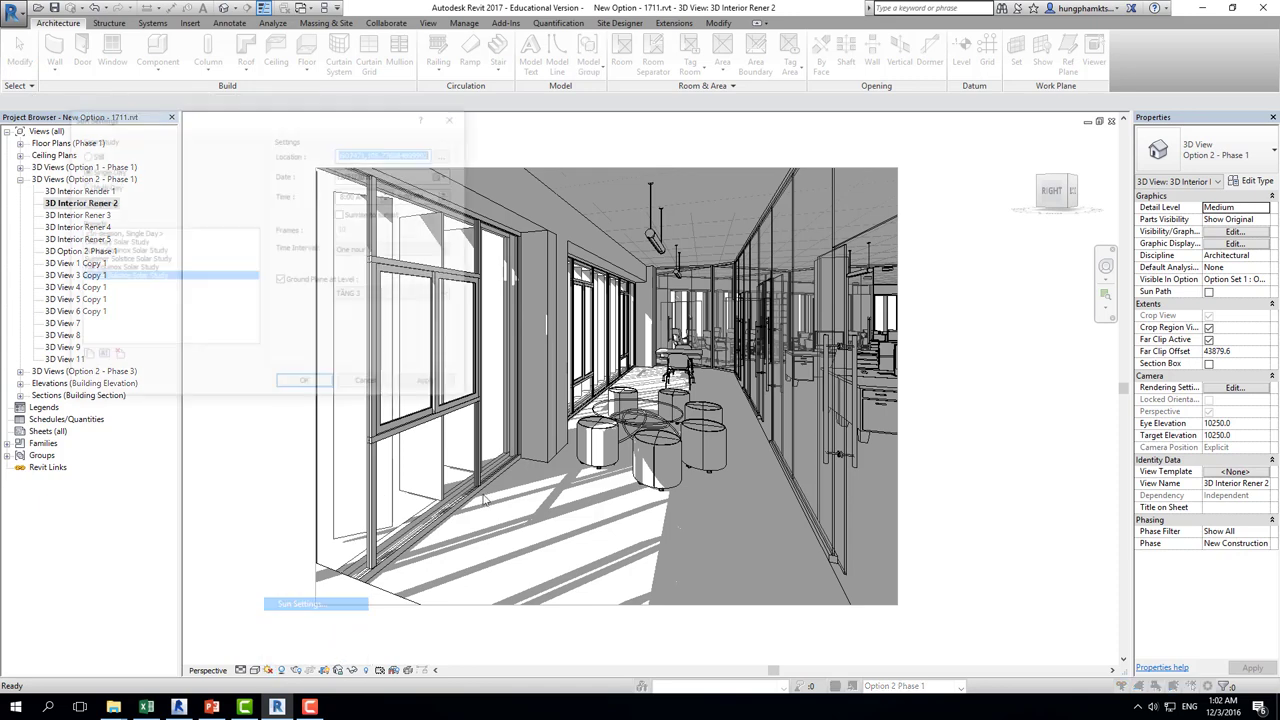
left_click(370, 250)
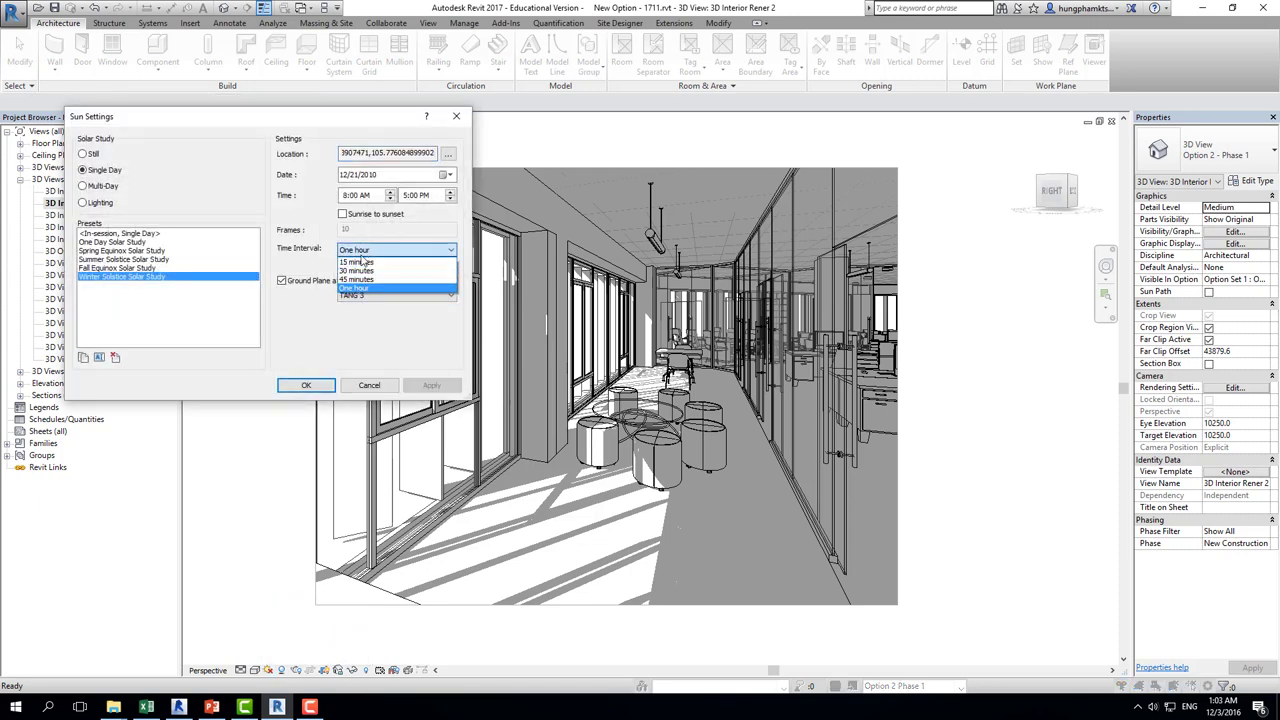
left_click(360, 266)
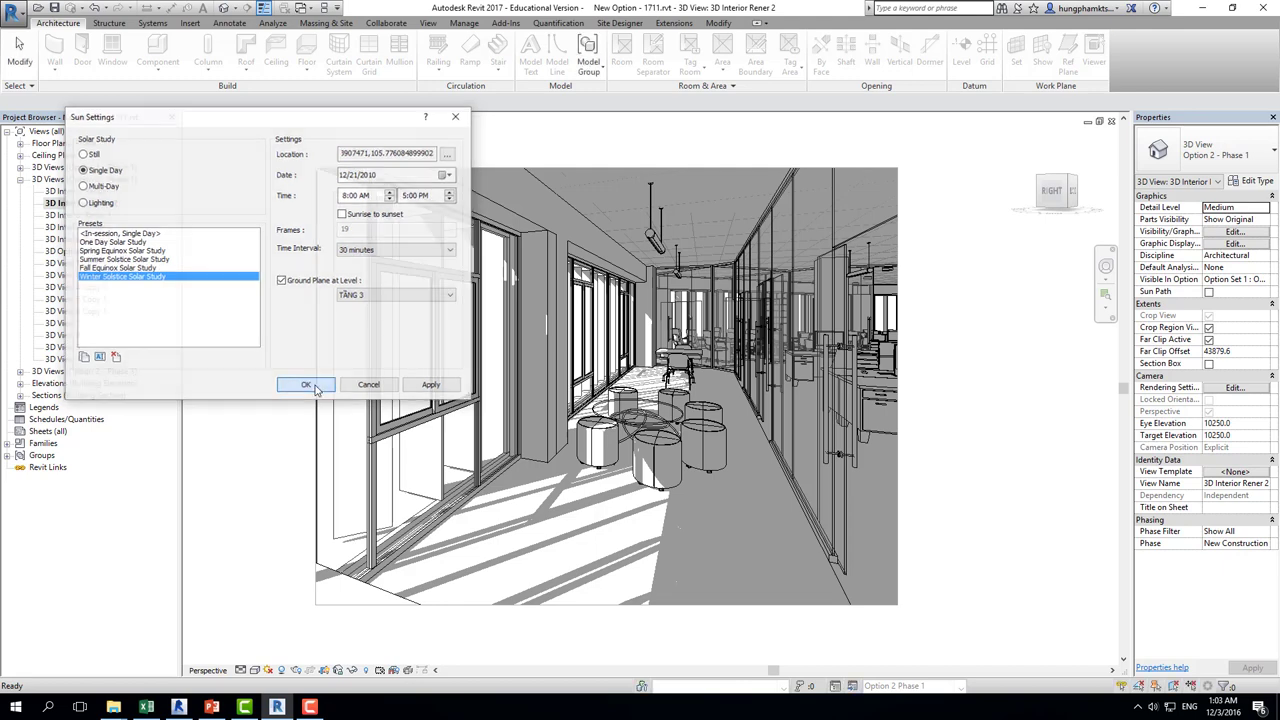
left_click(306, 385)
left_click(308, 103)
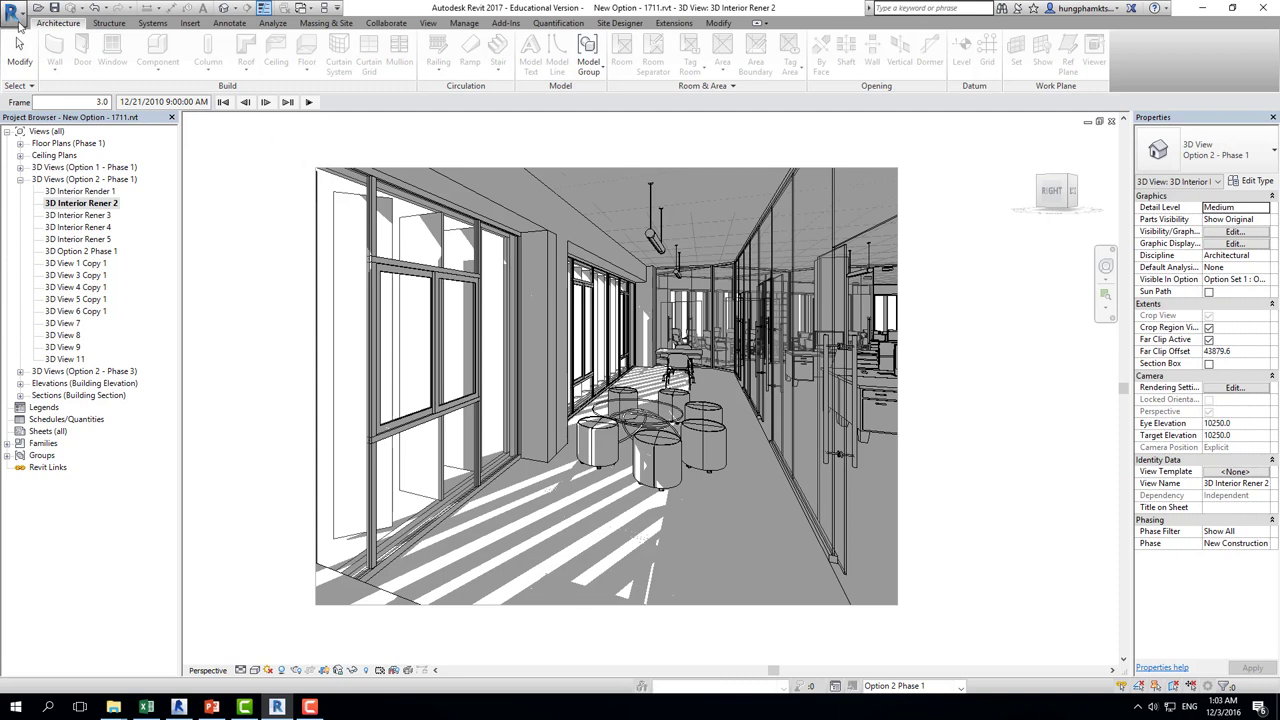
Start the Solar Study animation export from the application menu's Export commands.
left_click(14, 12)
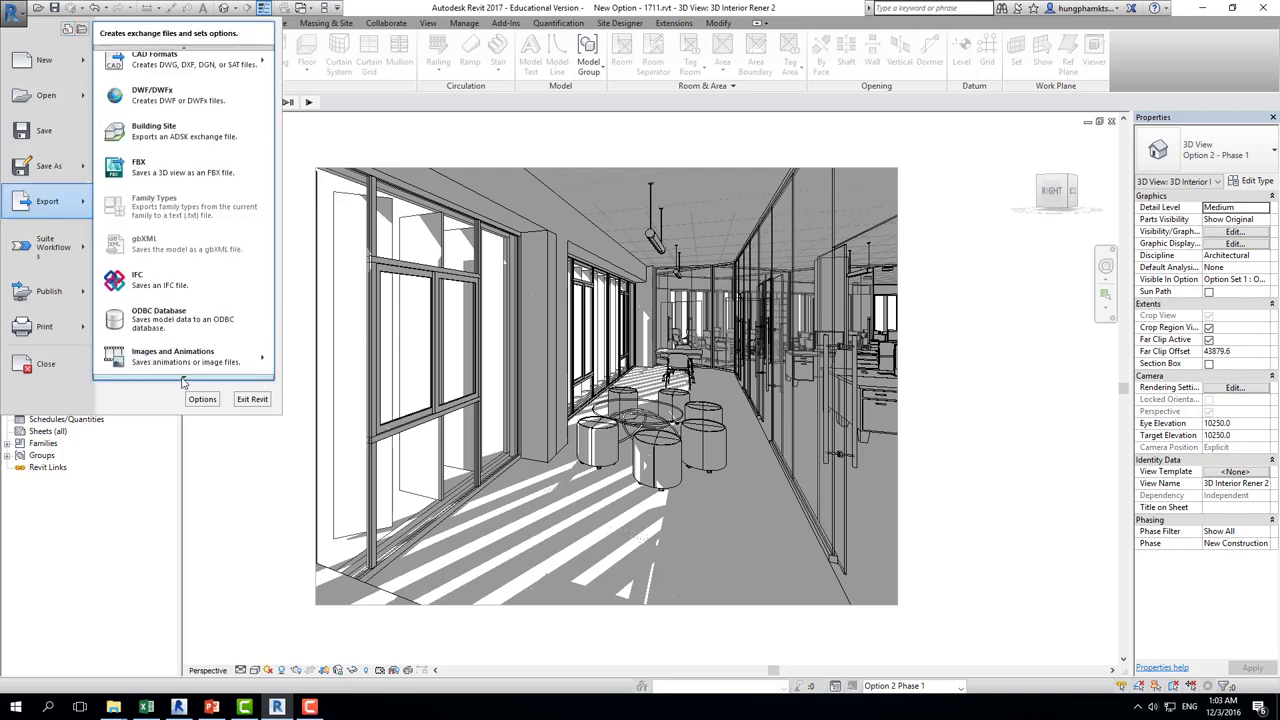
scroll(200, 357, "down", 1)
mouse_move(185, 356)
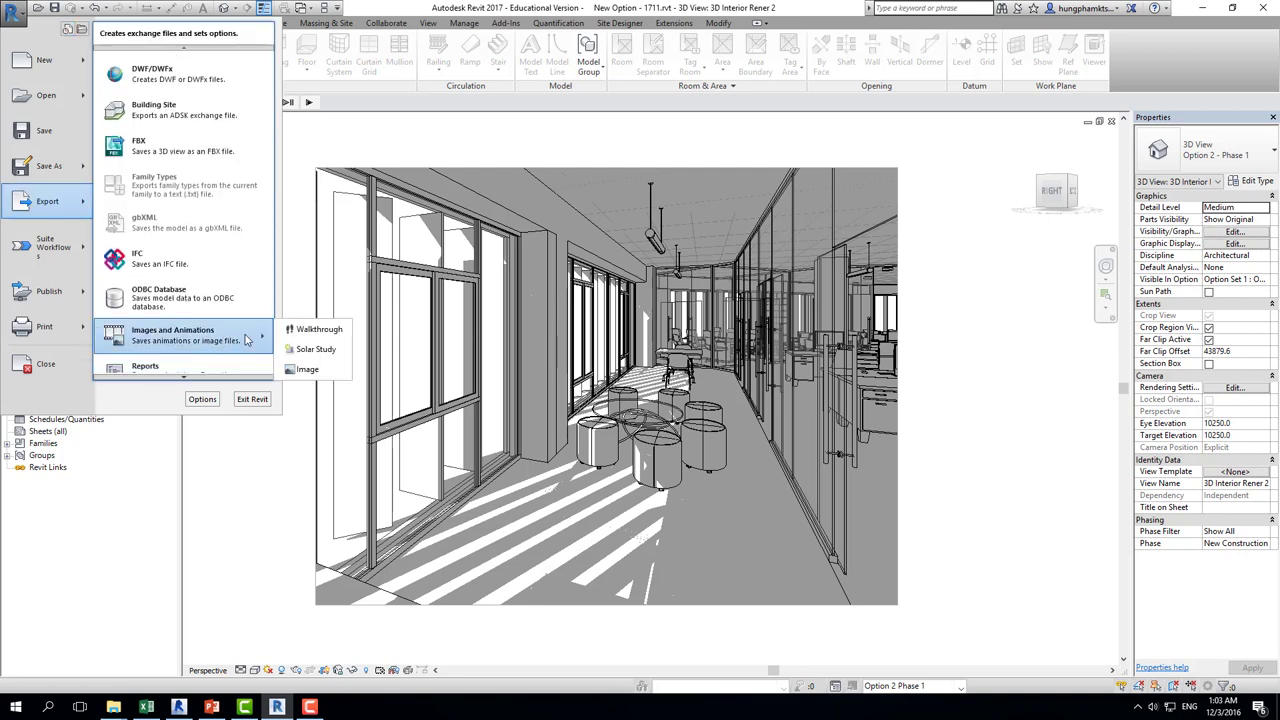
left_click(296, 354)
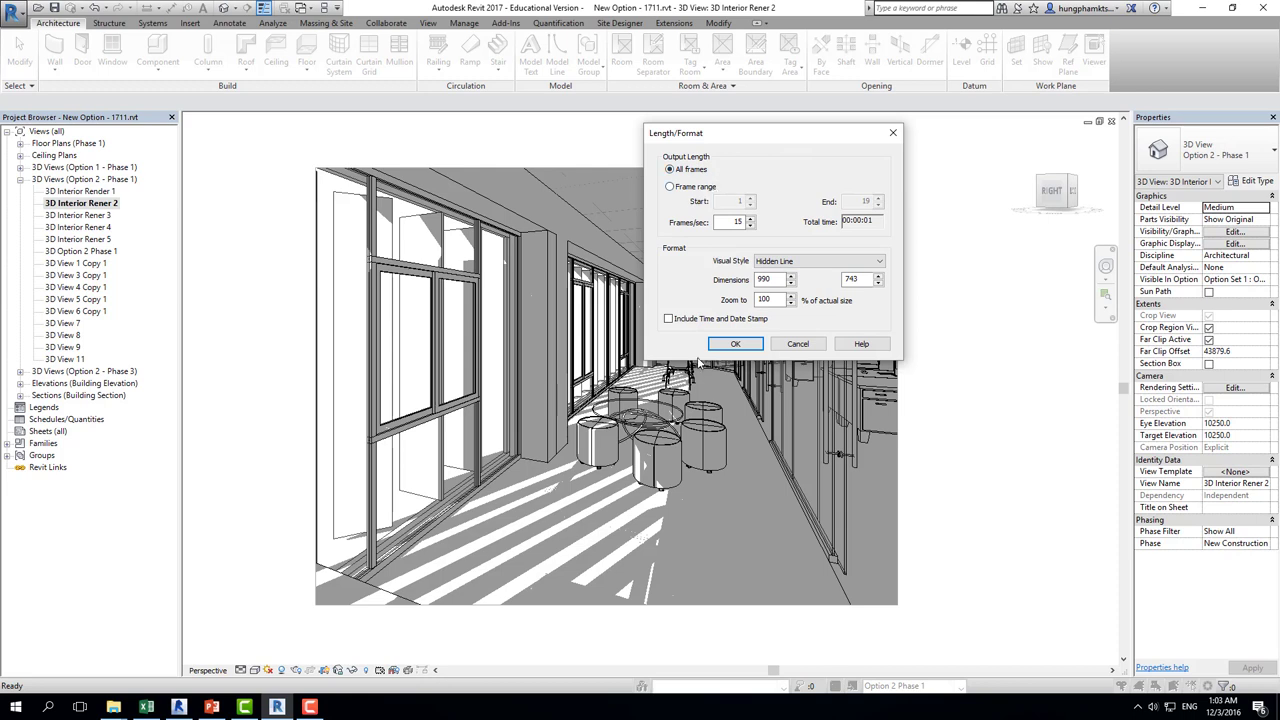
Set 1 frame per second, keep Hidden Line style, and include the time and date stamp.
double_click(737, 222)
type("0")
left_click(796, 262)
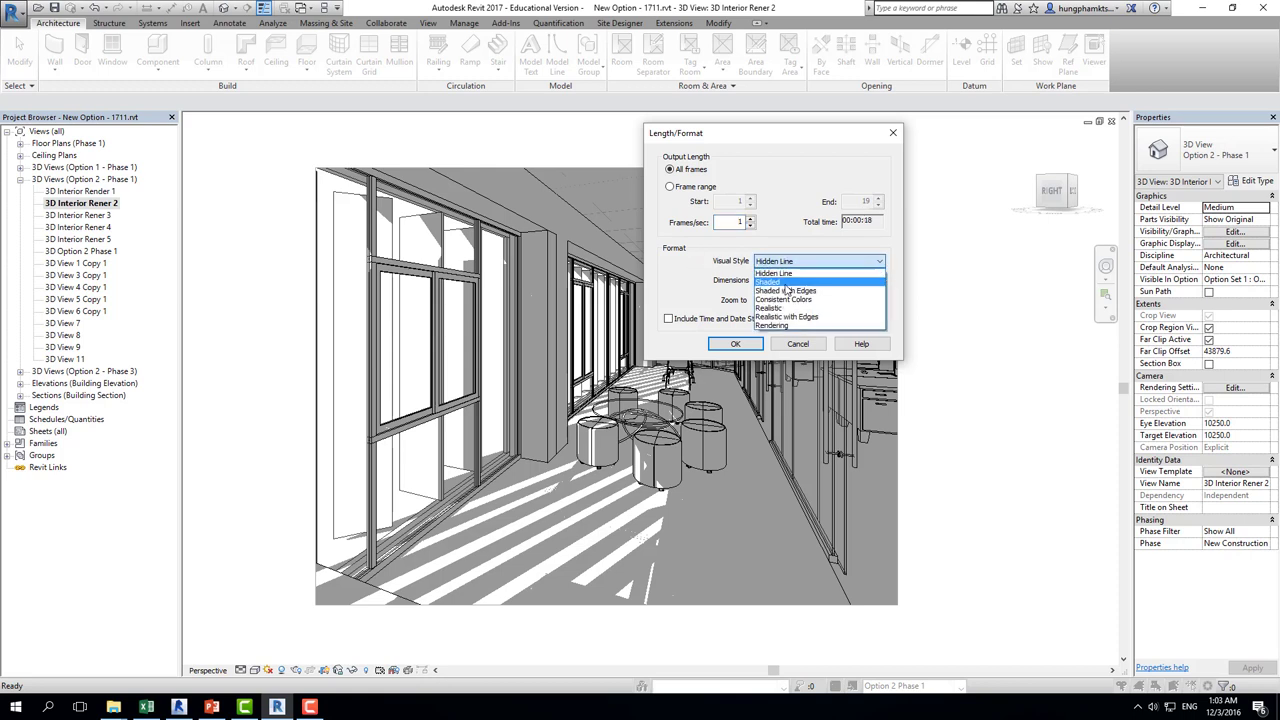
left_click(773, 274)
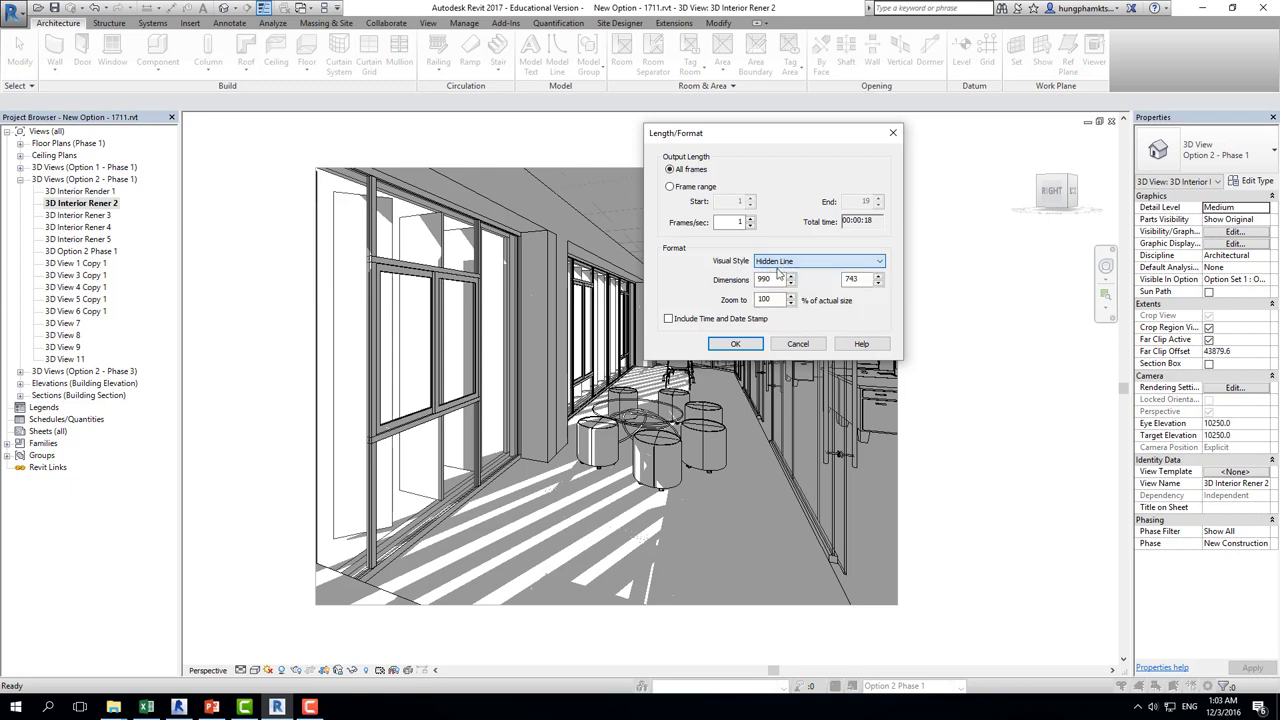
left_click(870, 283)
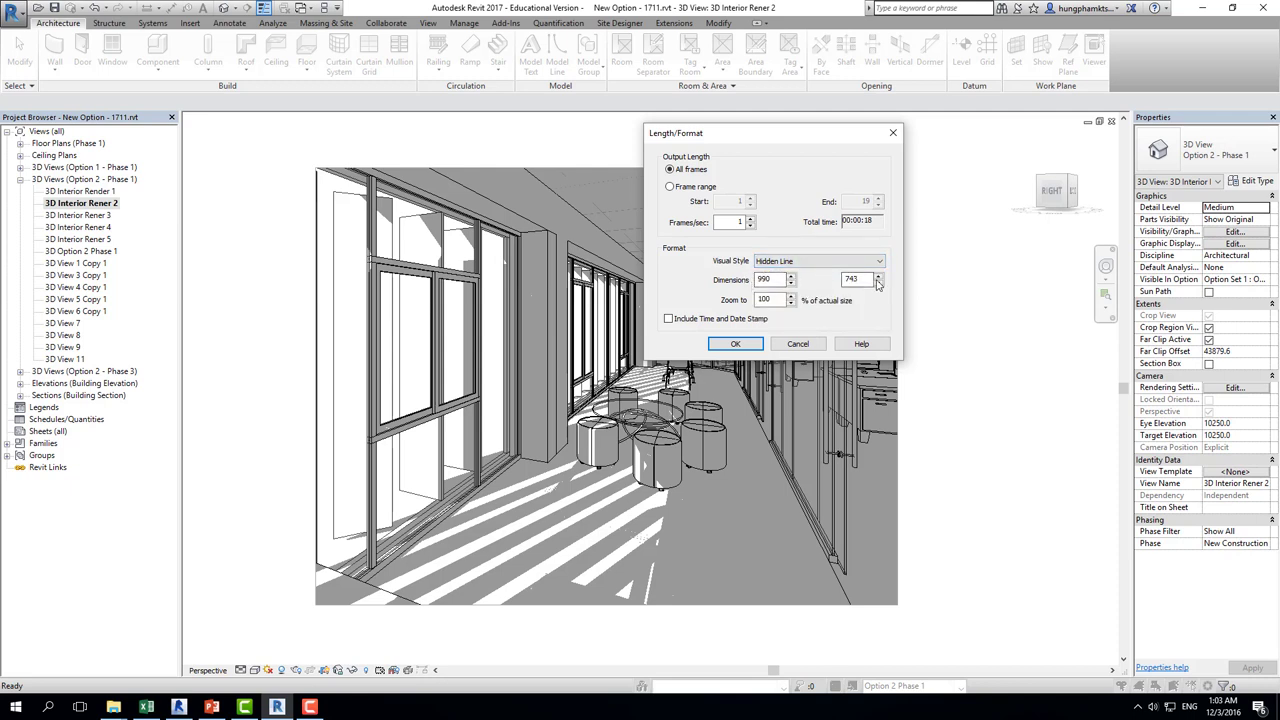
left_click(668, 320)
left_click(735, 345)
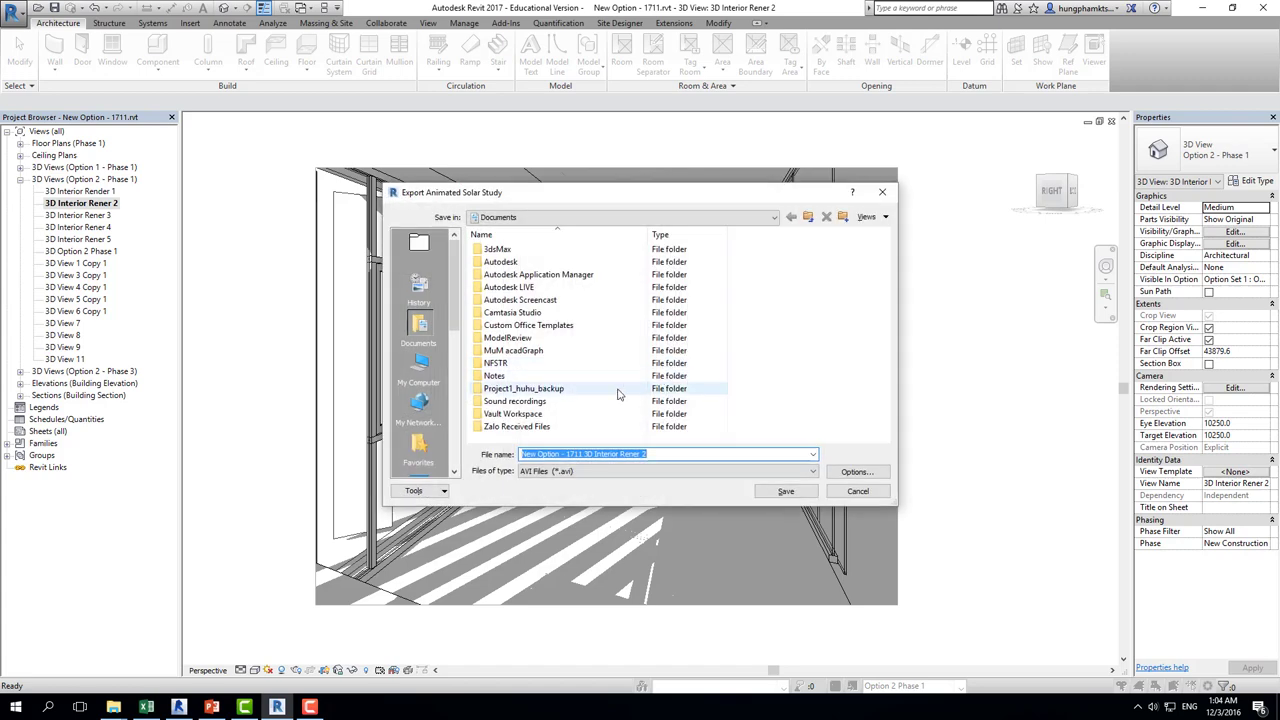
Save the animation as an AVI on the Desktop with Full Frames (Uncompressed) compression.
scroll(420, 400, "down", 1)
left_click(419, 445)
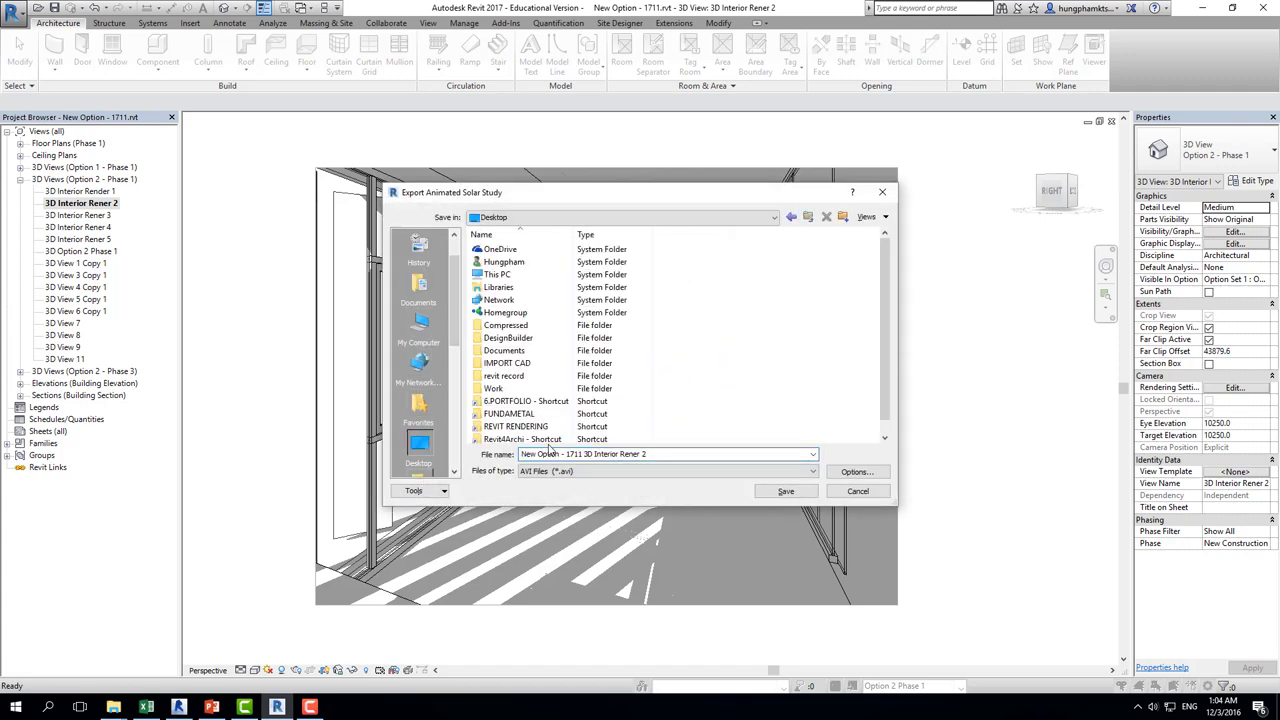
scroll(549, 440, "down", 1)
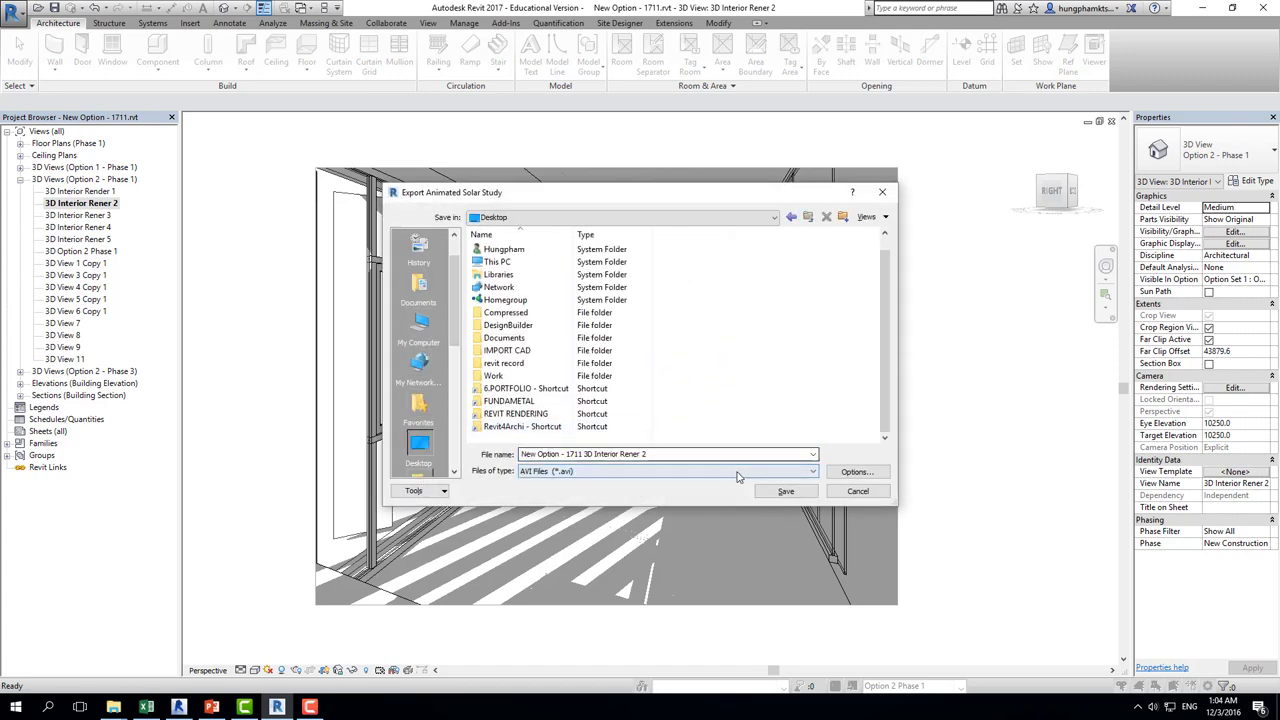
left_click(660, 474)
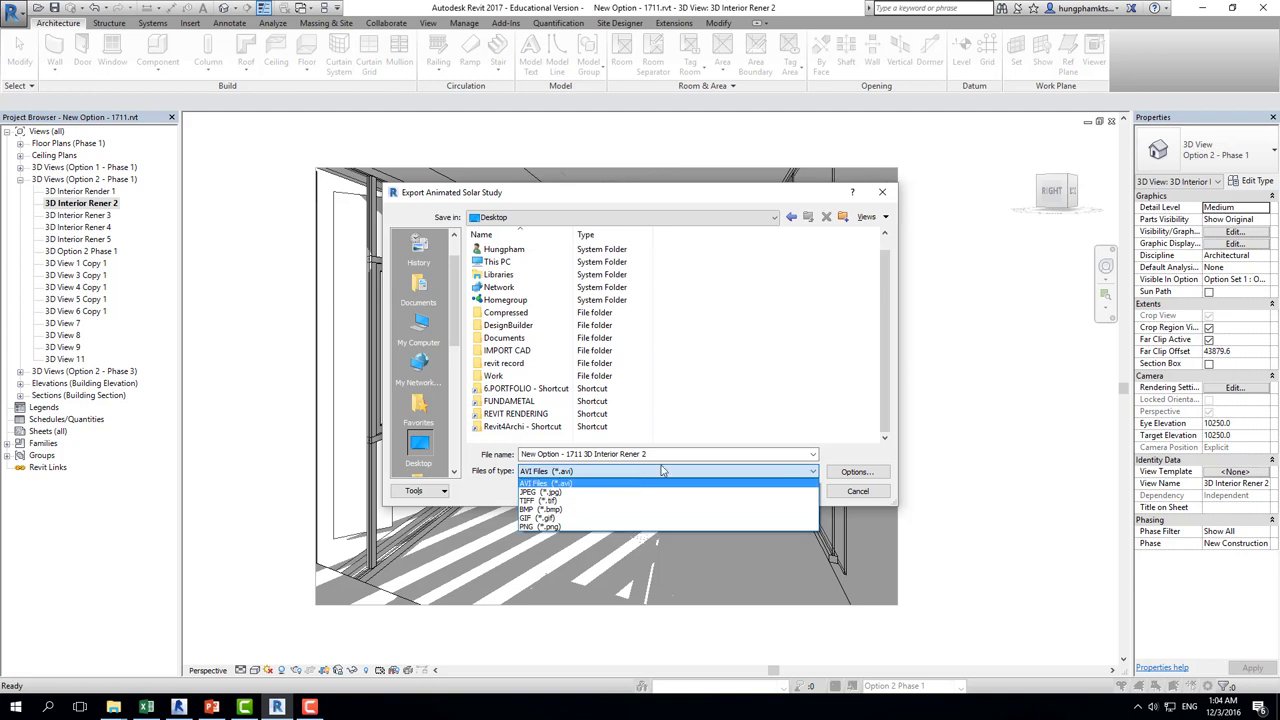
left_click(713, 428)
mouse_move(560, 188)
left_mouse_down()
mouse_move(681, 209)
mouse_move(806, 205)
left_mouse_up()
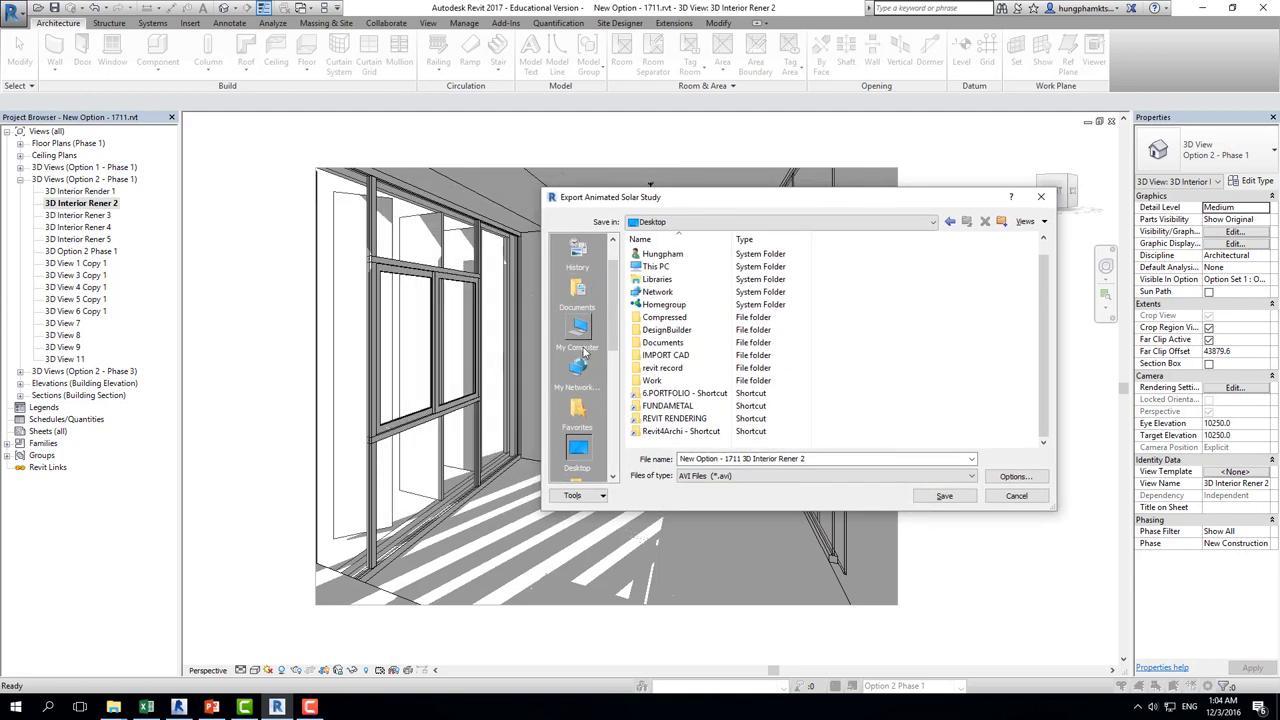
left_click(944, 496)
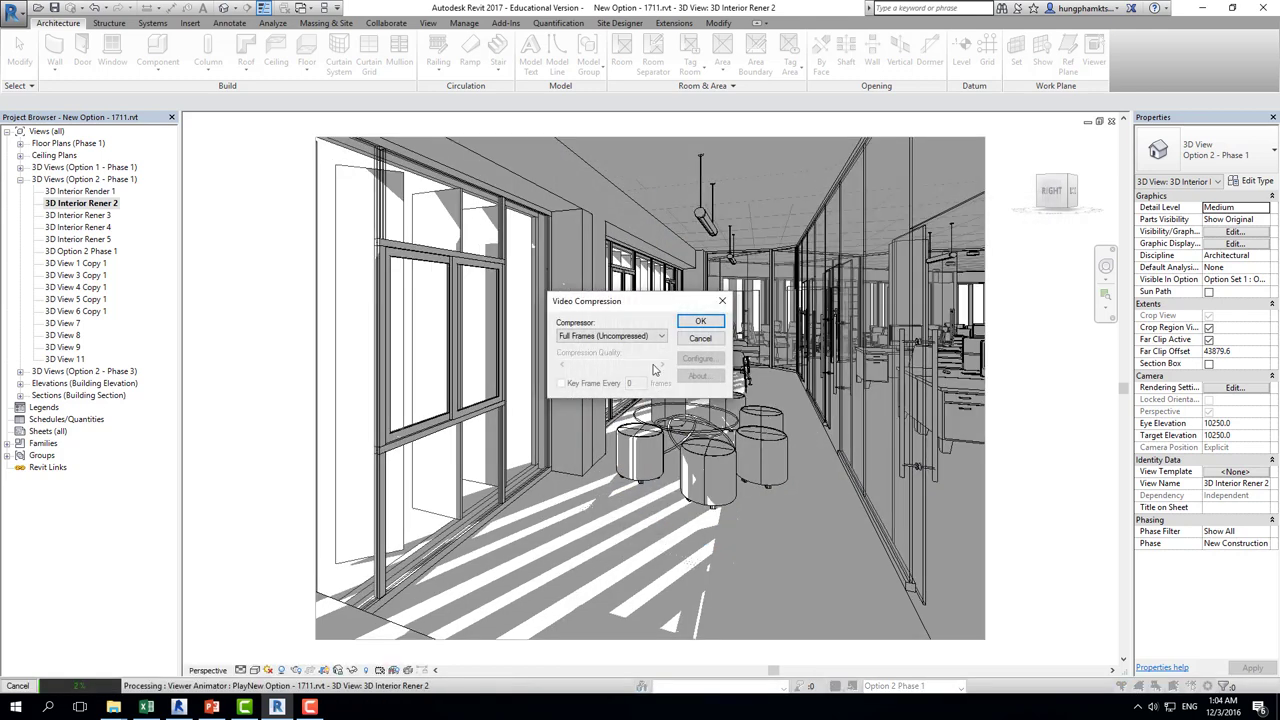
left_click(700, 321)
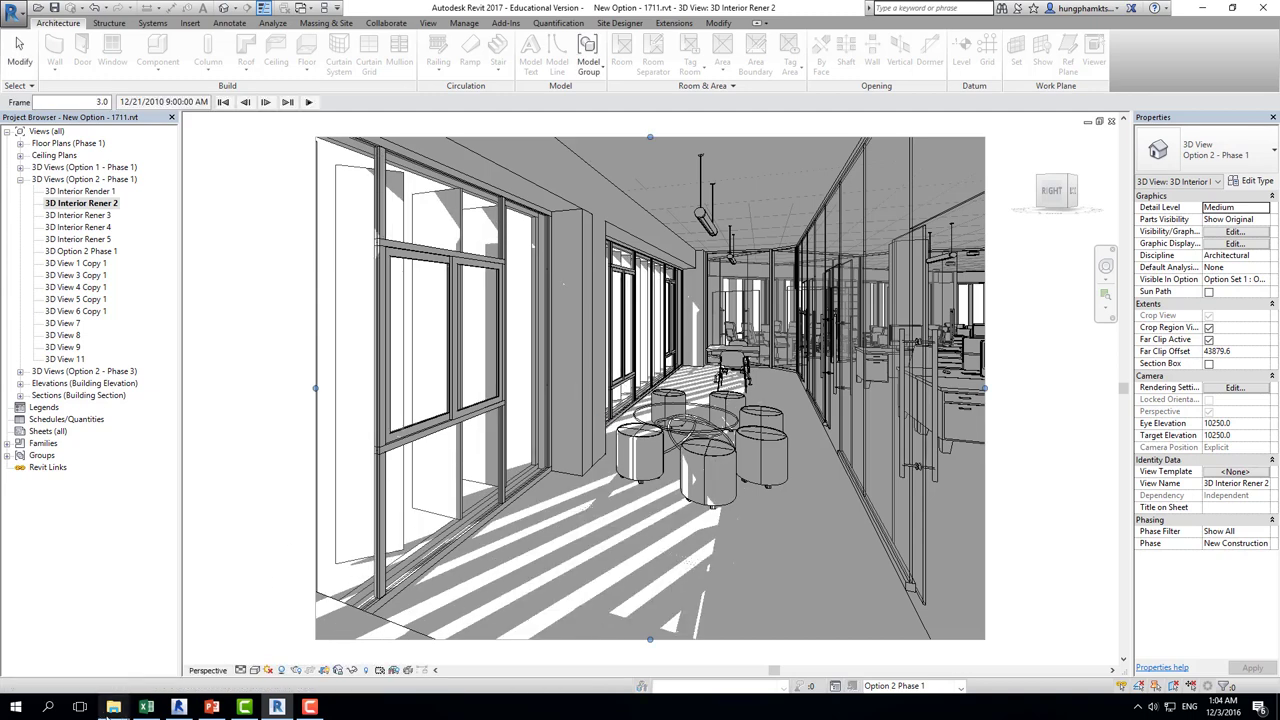
Open New Option - 1711 3D Interior Rener 2.avi from the Desktop in the media player.
mouse_move(113, 707)
left_click(196, 623)
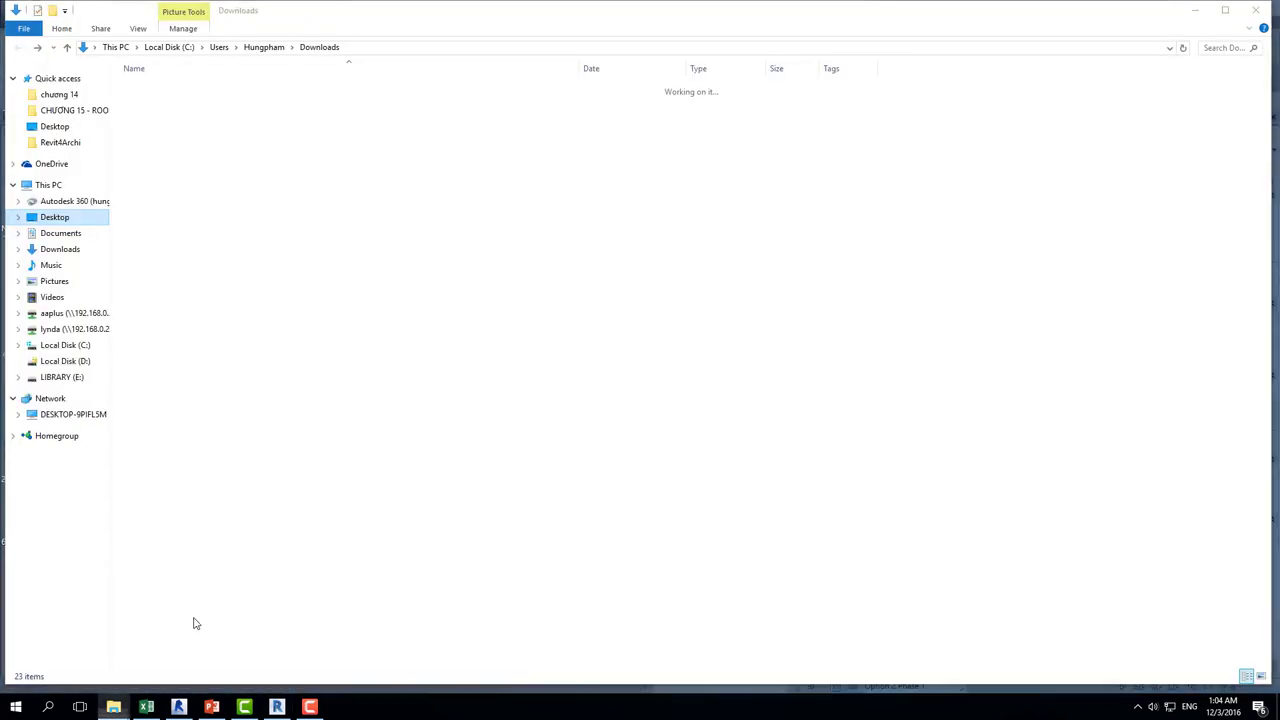
left_click(256, 401)
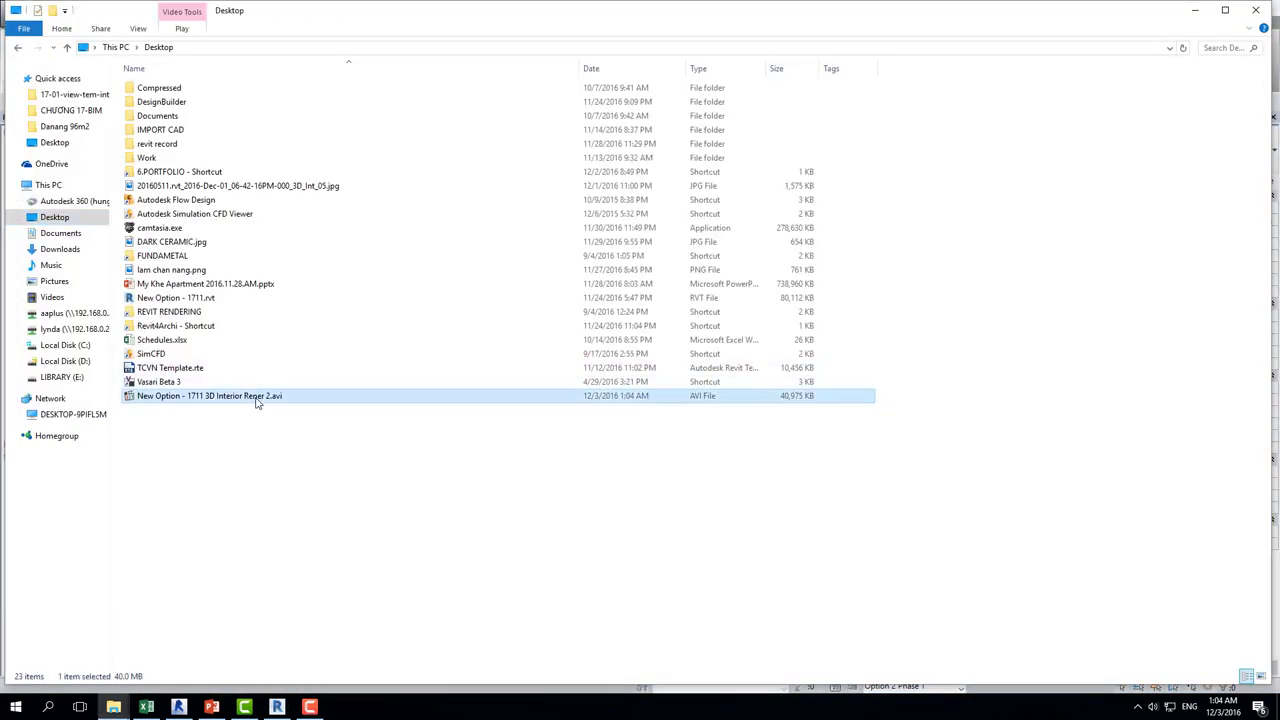
double_click(256, 401)
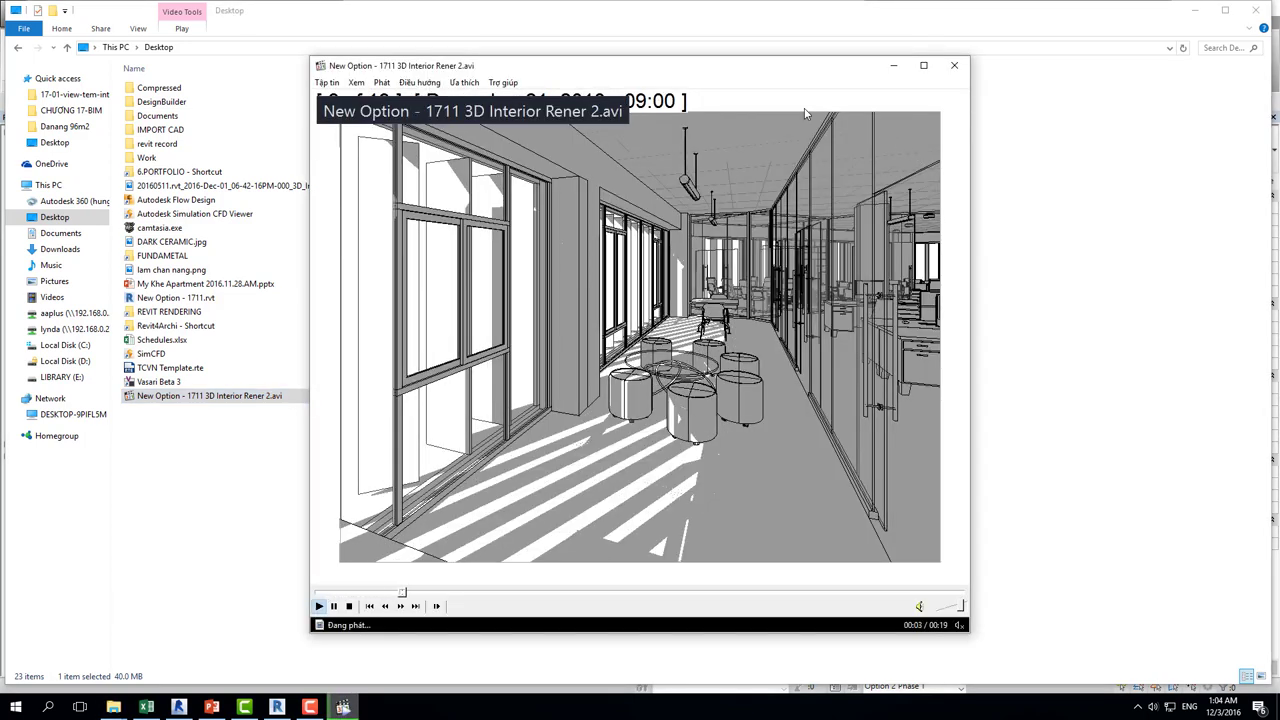
Pause the December 21 solar study video, then resume its playback.
key("space")
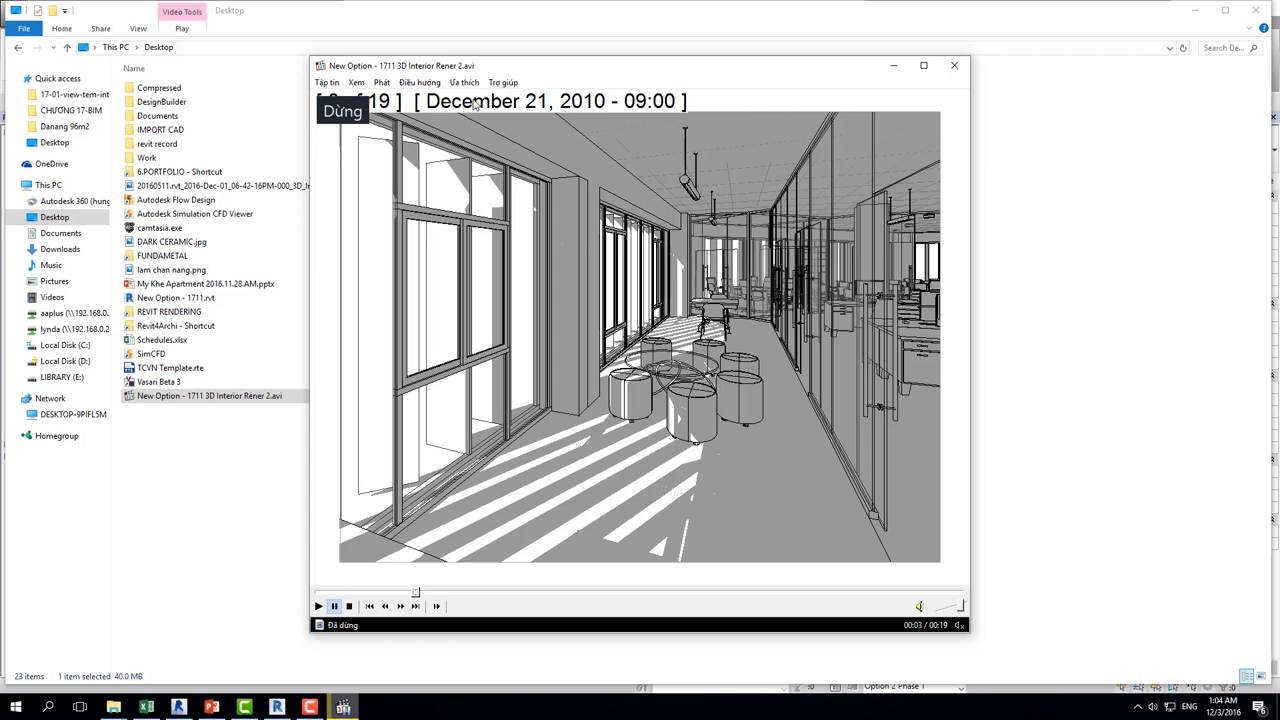
left_click(317, 606)
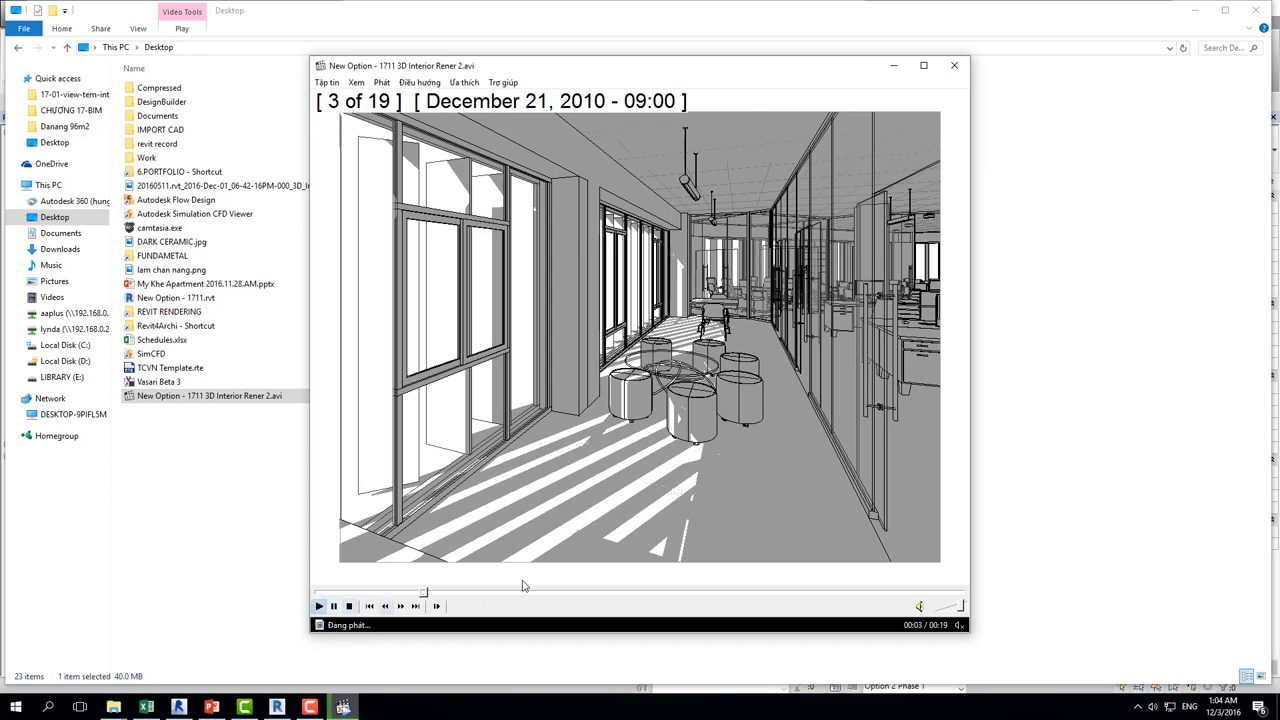